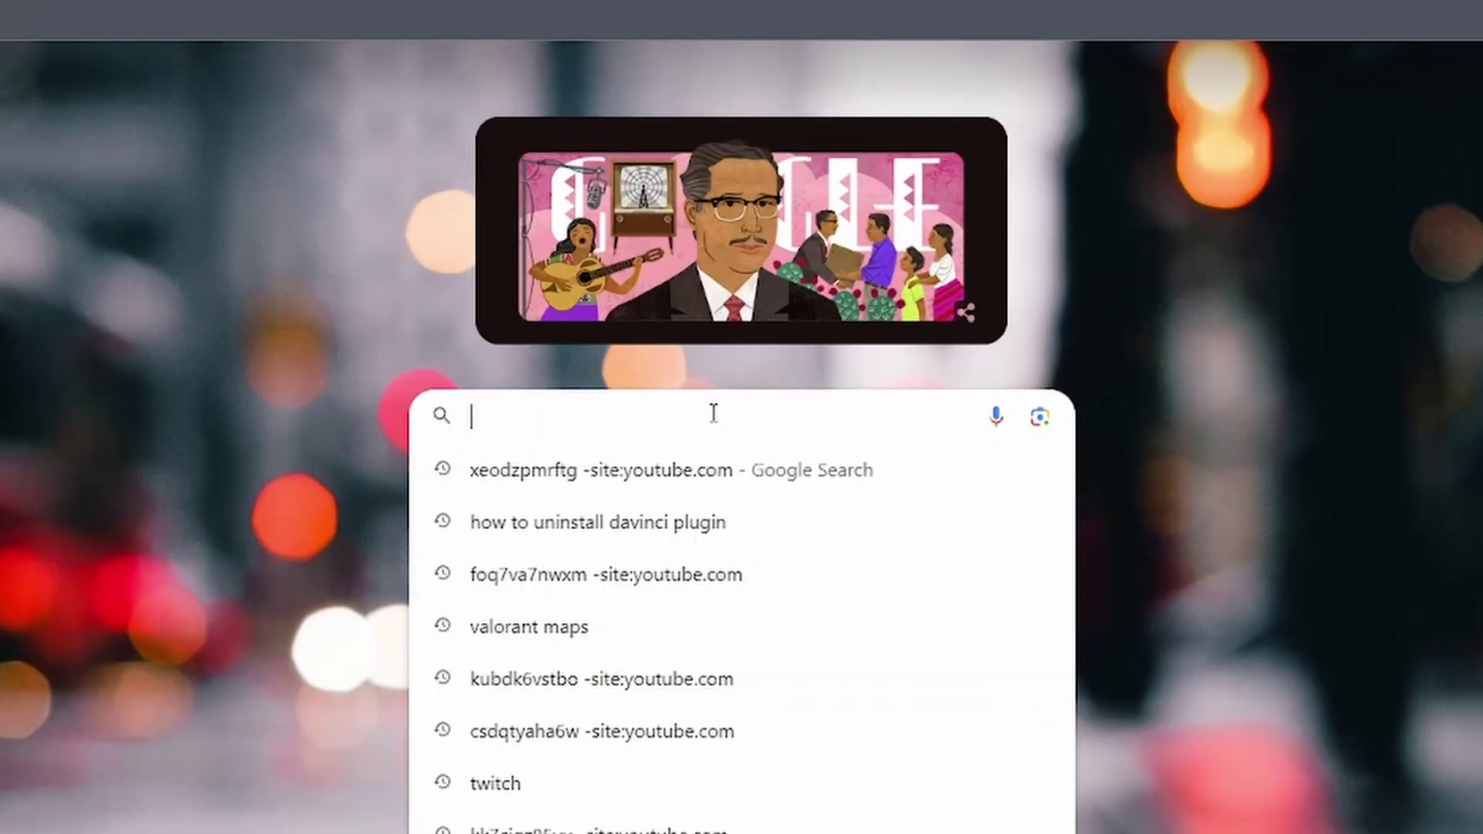
# Search Google for 'davinc' and start the free DaVinci Resolve 18.6 Windows download from Blackmagic Design.
pyautogui.write('davinci resolve')
pyautogui.press('Return')
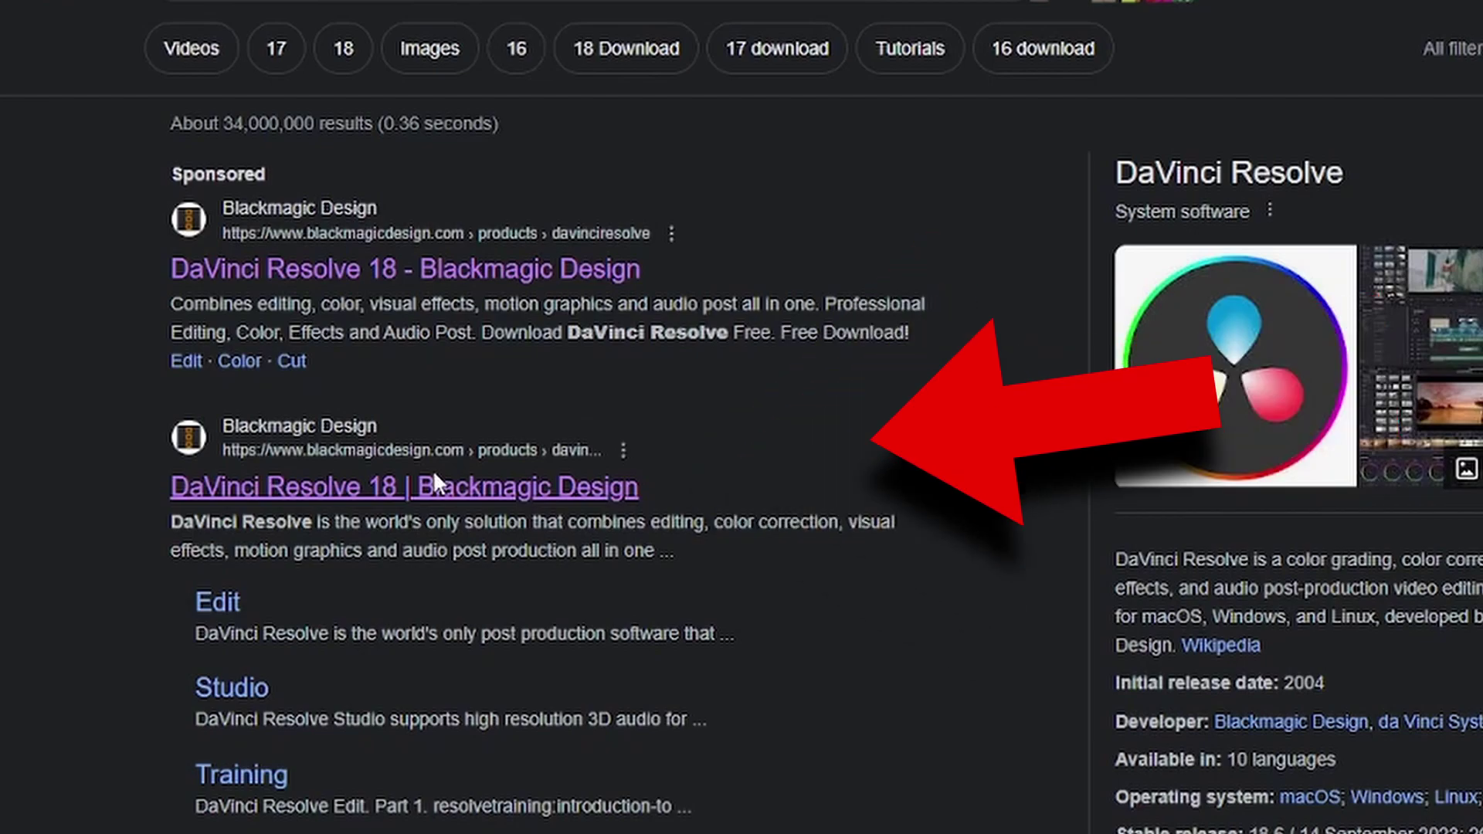
pyautogui.click(434, 476)
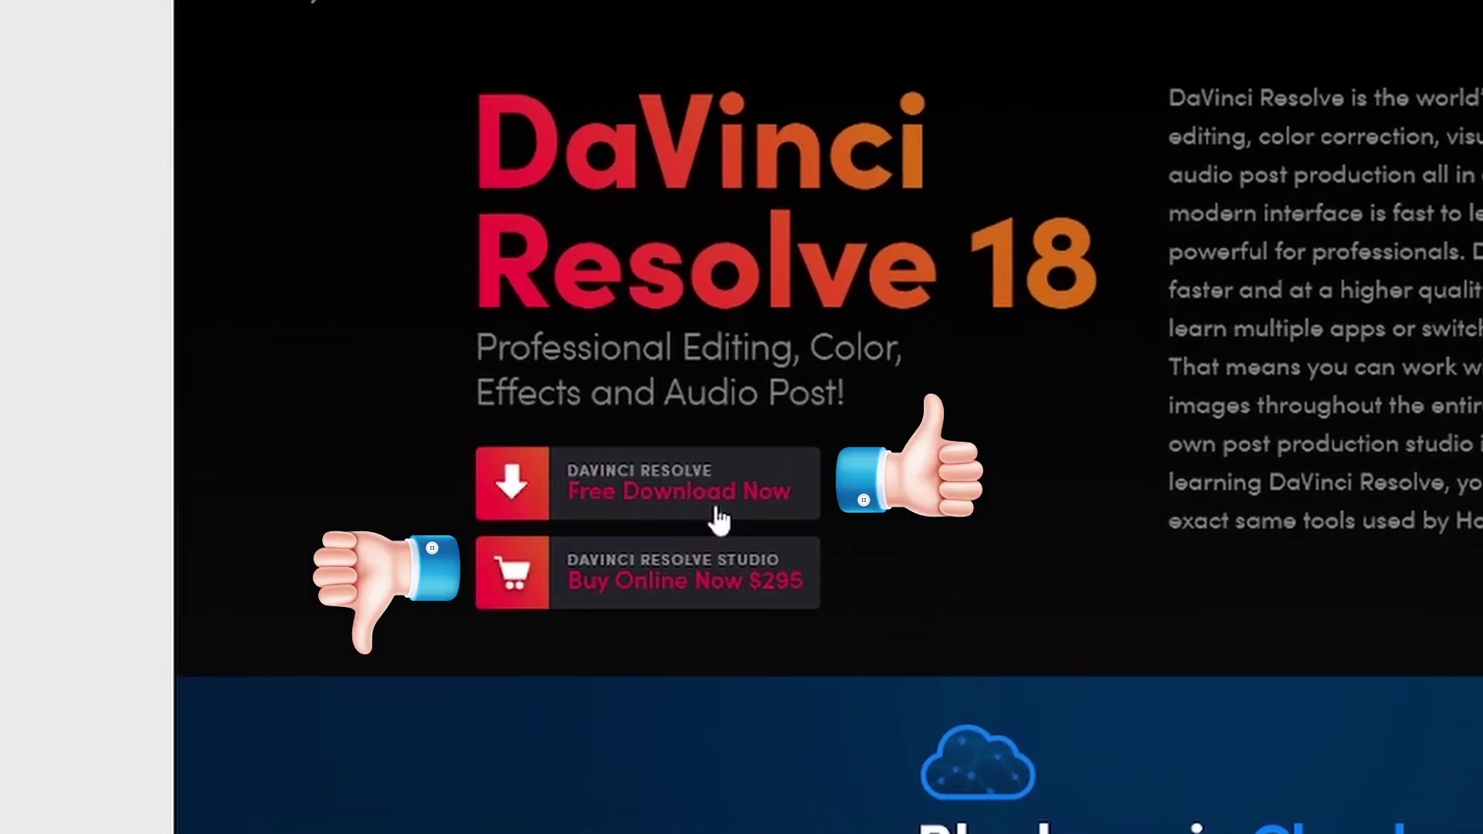
pyautogui.click(718, 519)
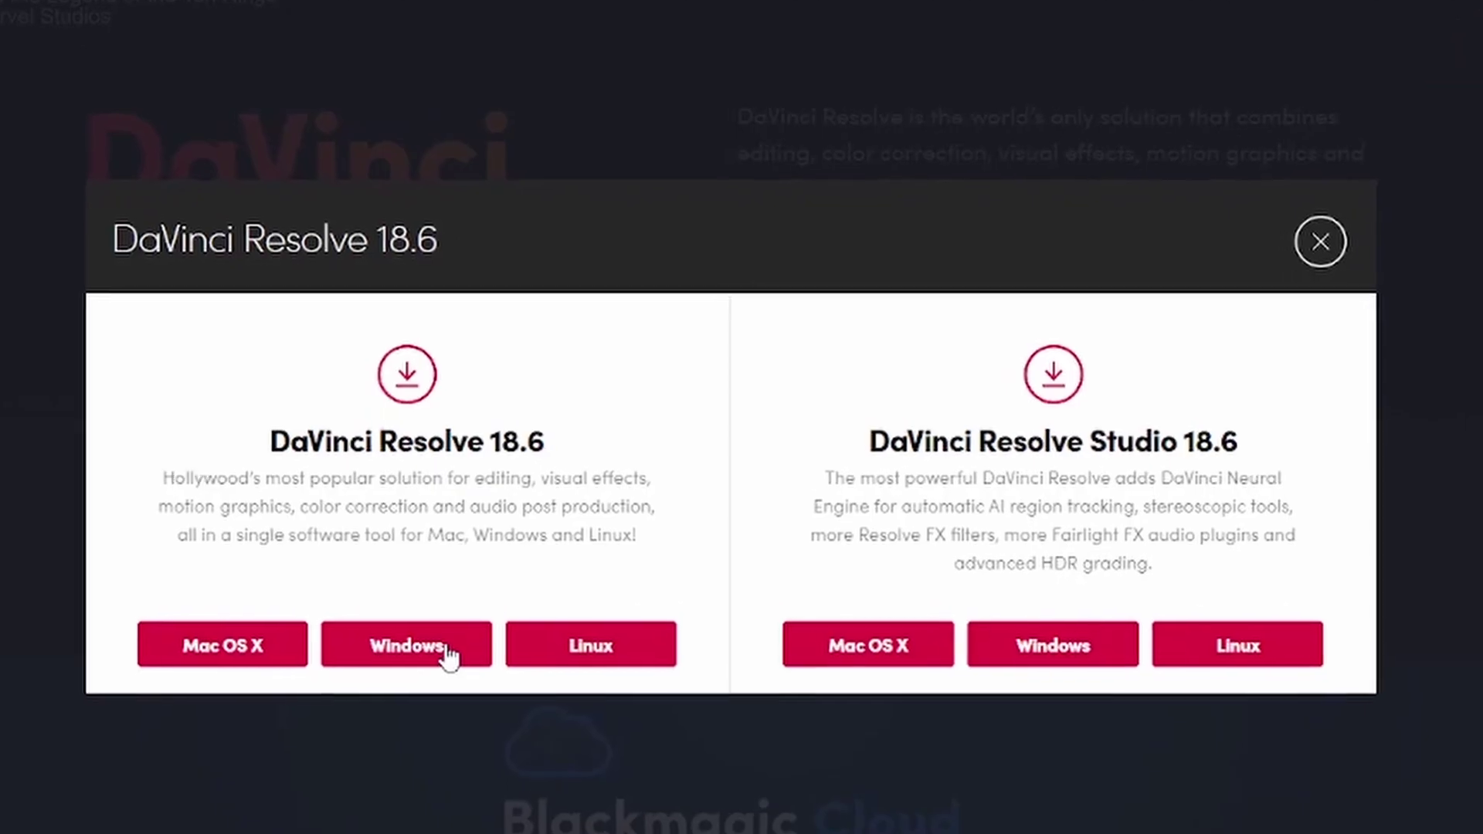
pyautogui.click(455, 646)
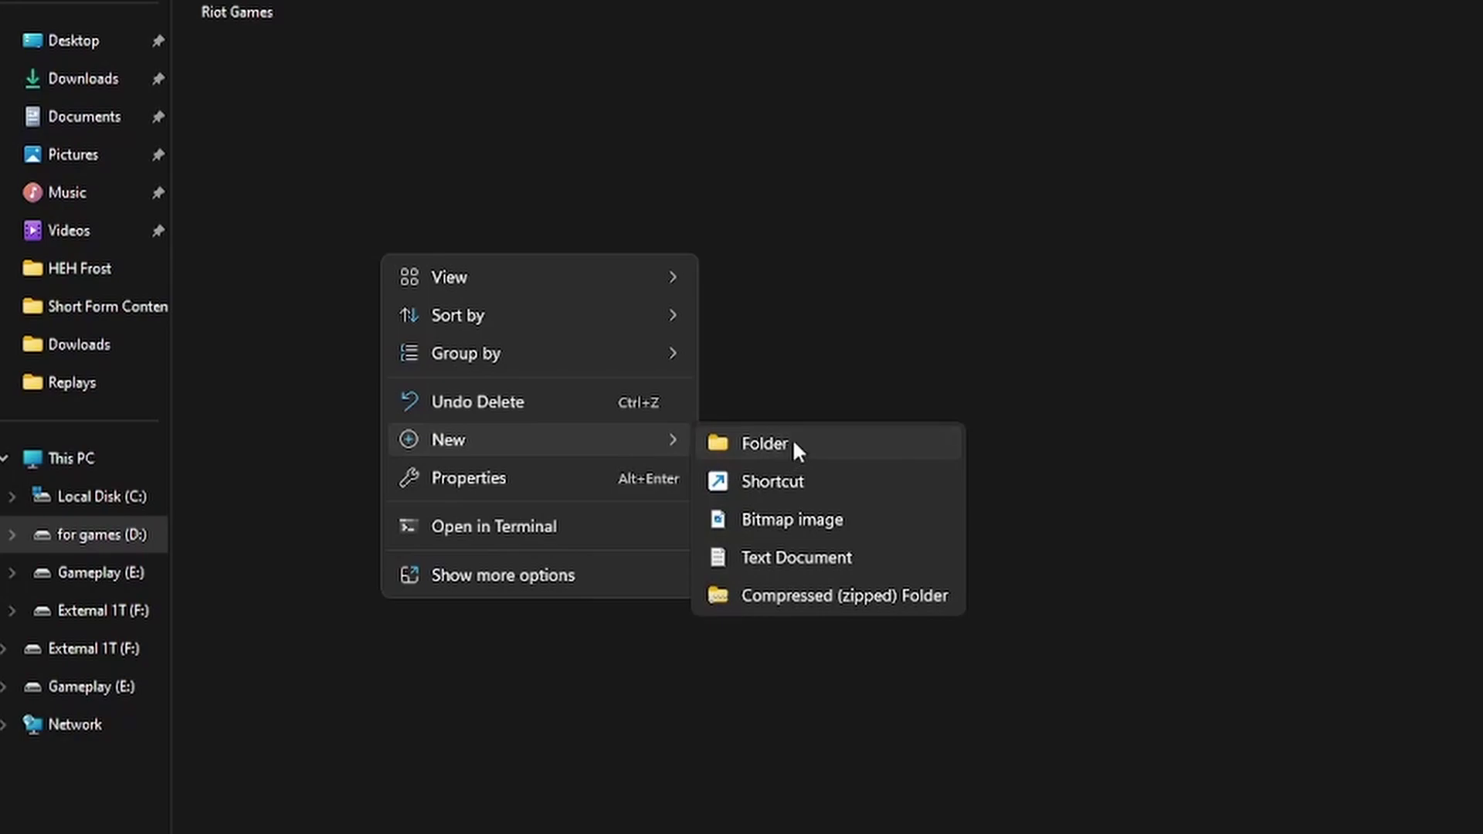
# Create a new folder named DaVinci on the for games (D:) drive.
pyautogui.click(810, 321)
pyautogui.rightClick(650, 179)
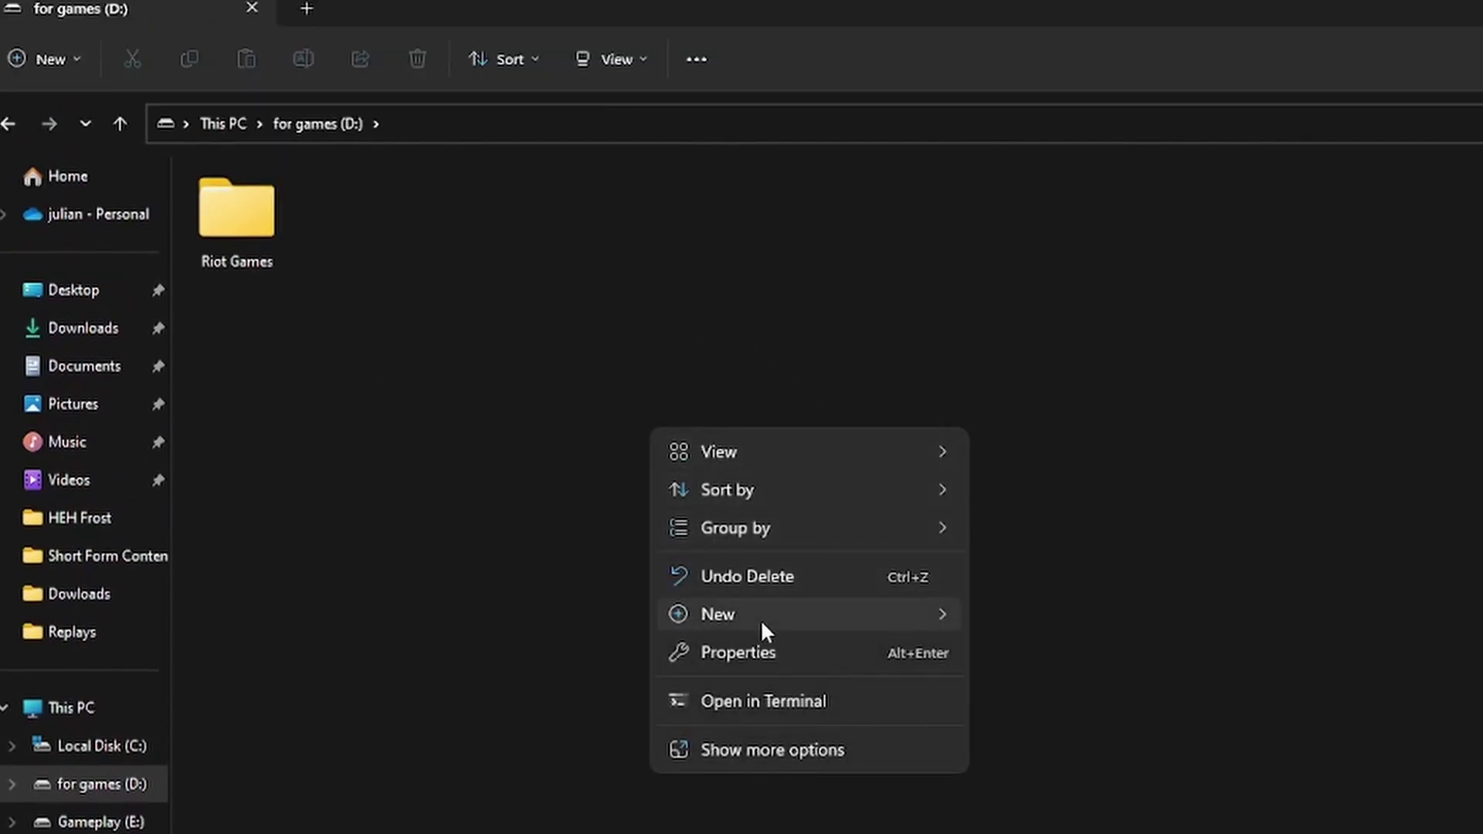
pyautogui.moveTo(761, 627)
pyautogui.click(1069, 618)
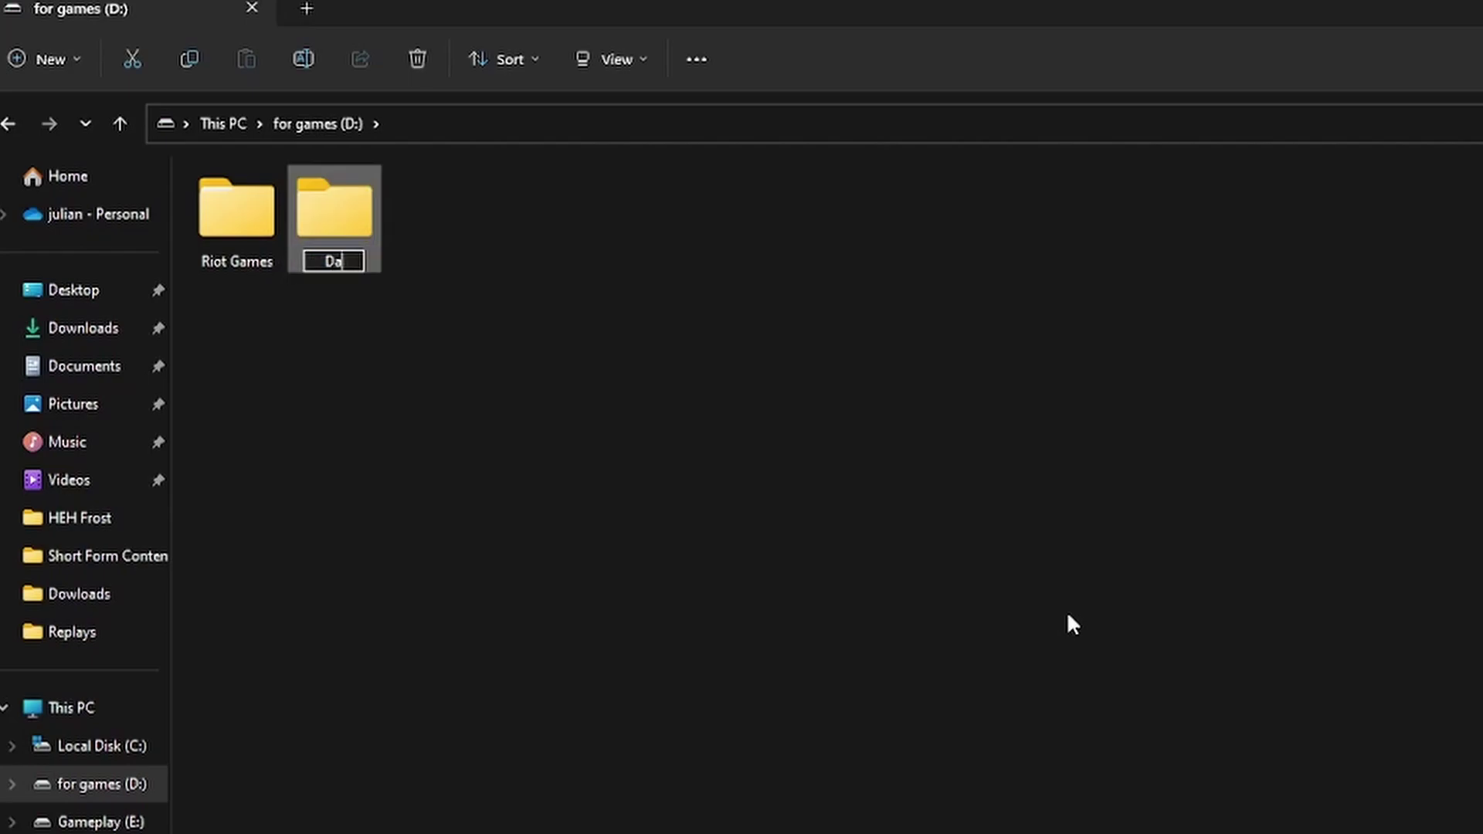
pyautogui.press('Return')
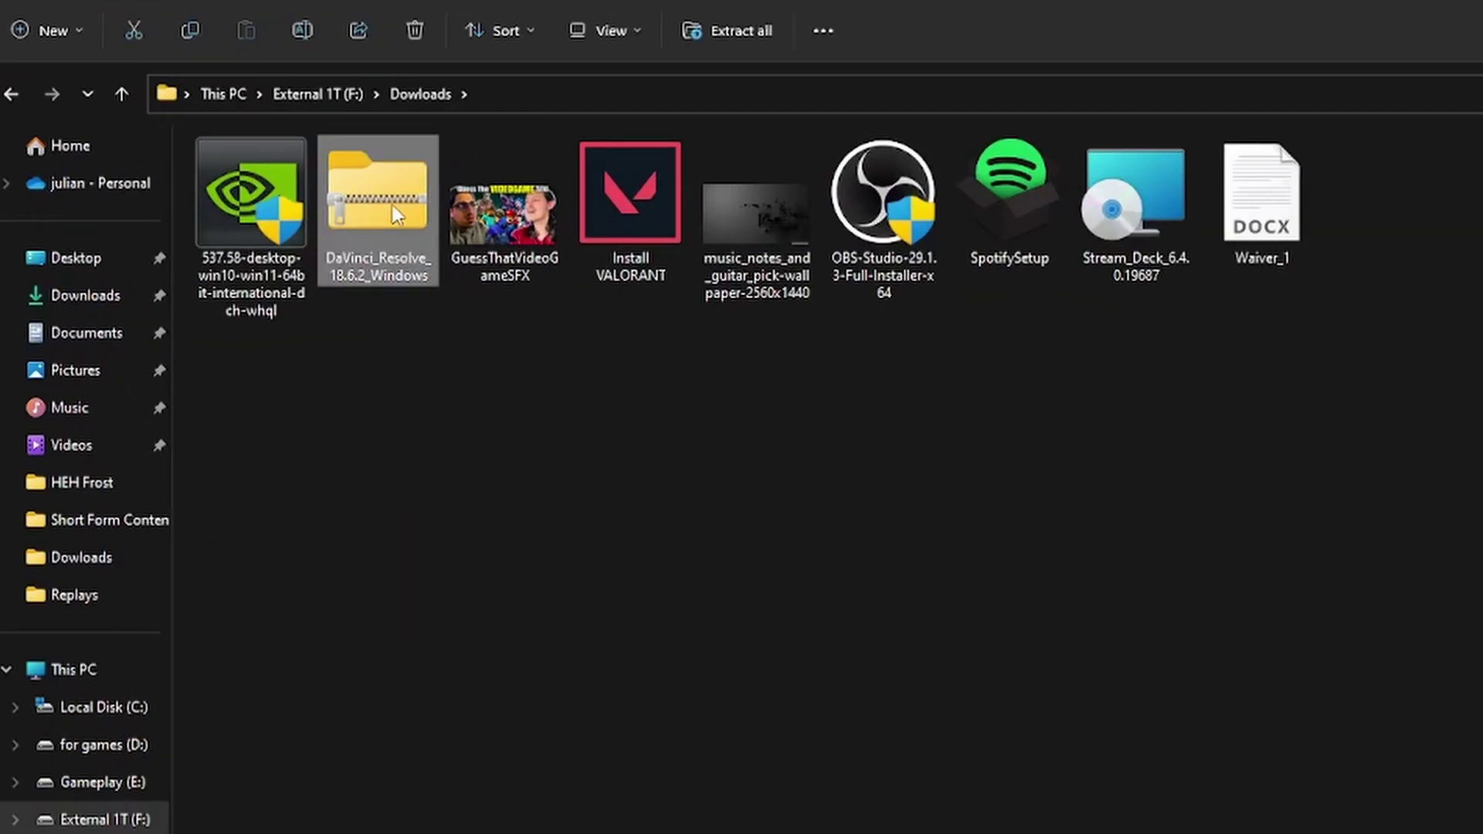
# Extract the DaVinci Resolve zip into D:\DaVinci.
pyautogui.rightClick(394, 206)
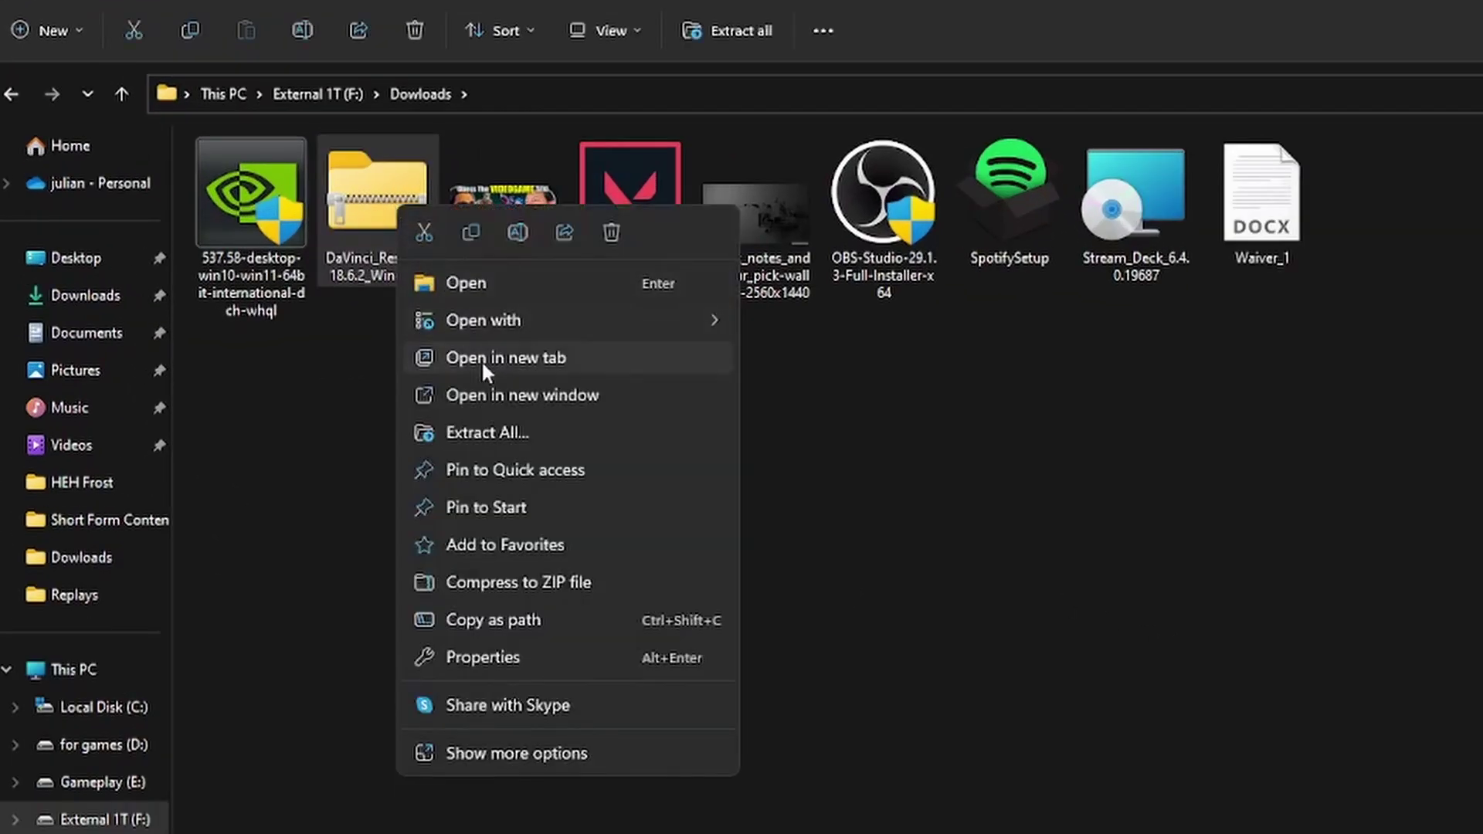
pyautogui.click(507, 429)
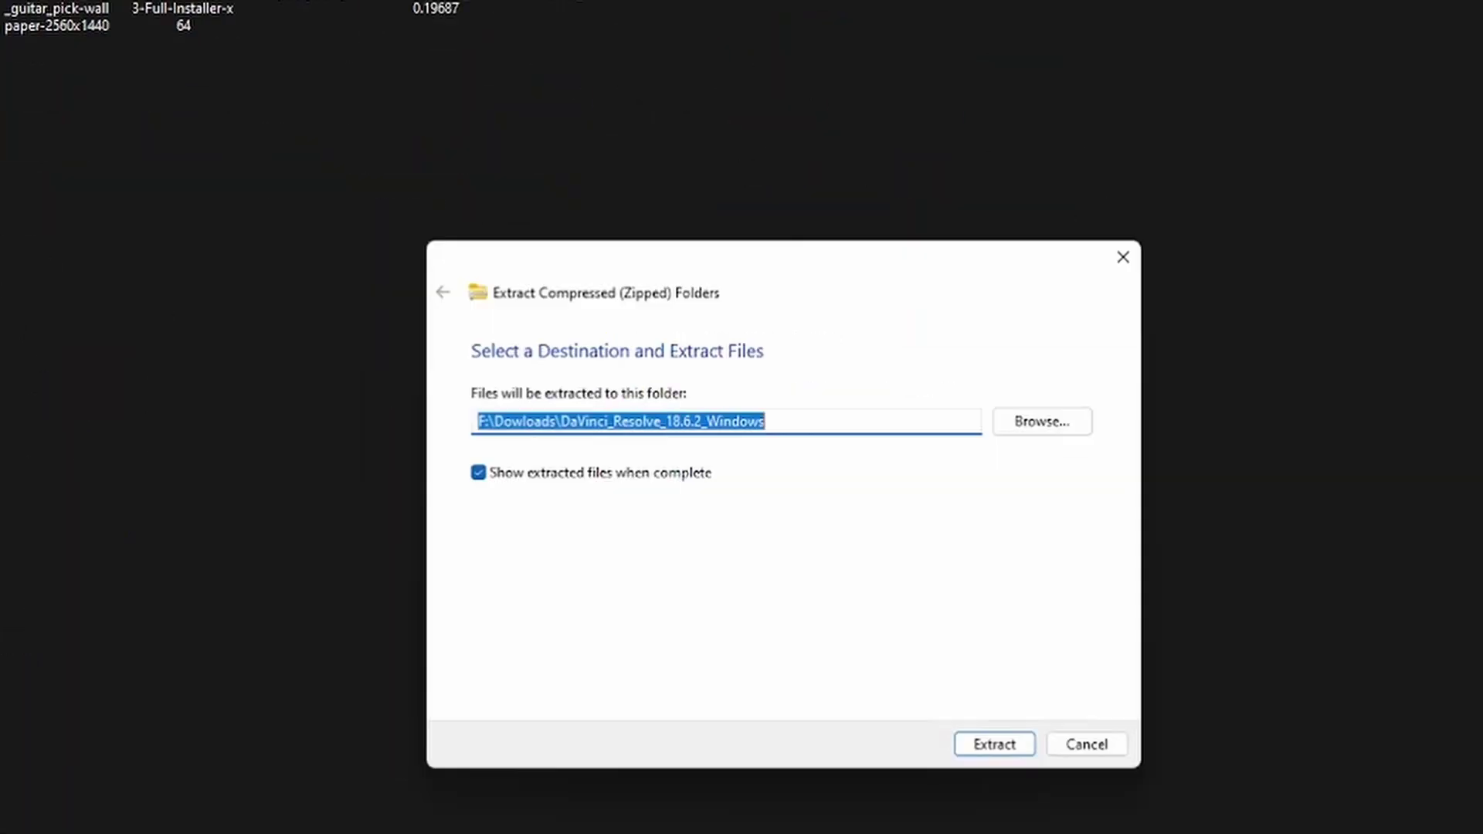
pyautogui.click(1089, 421)
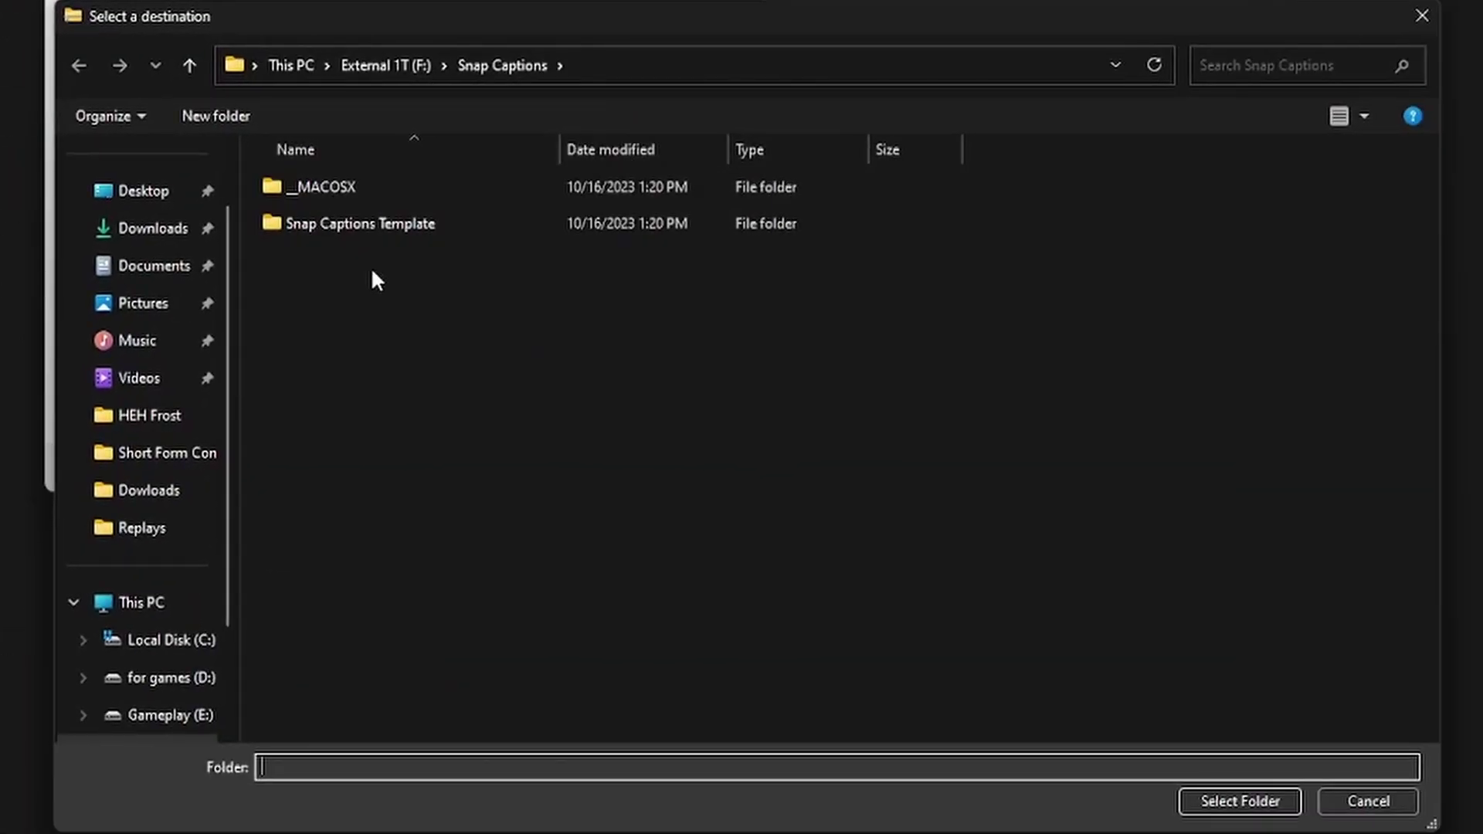
pyautogui.scroll(-3, 182, 563)
pyautogui.click(183, 648)
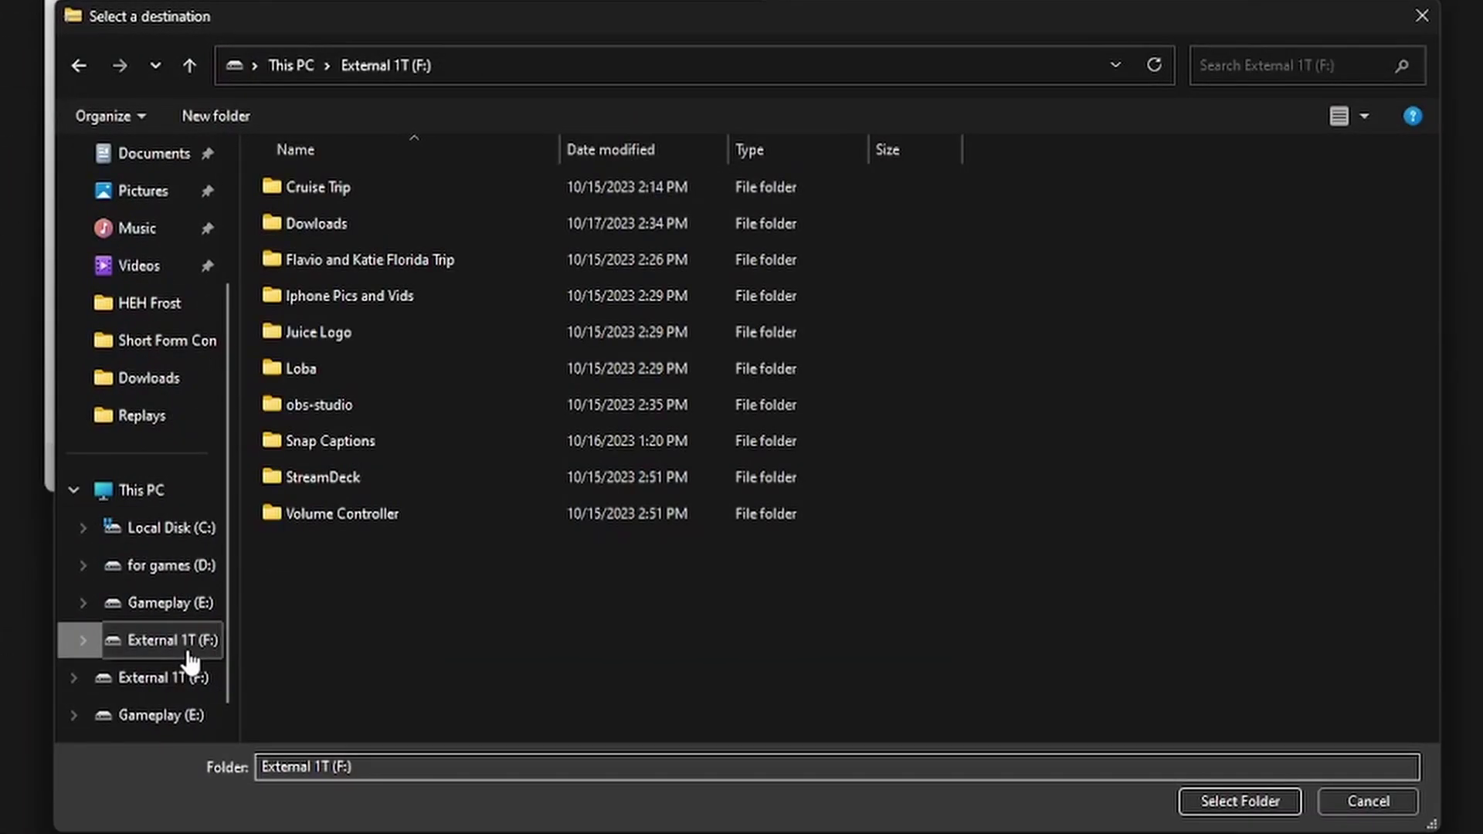
pyautogui.click(168, 567)
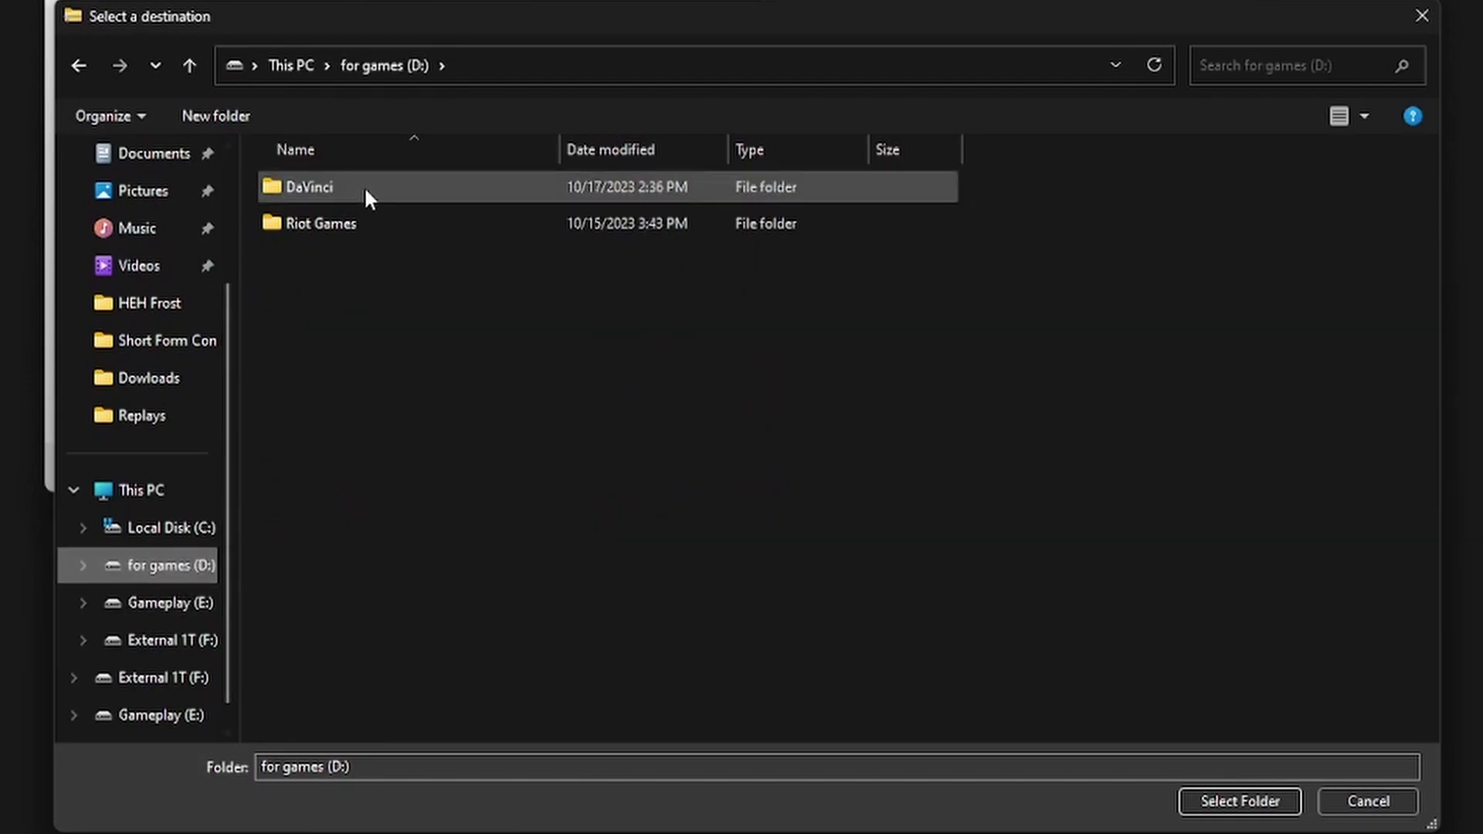
pyautogui.click(366, 188)
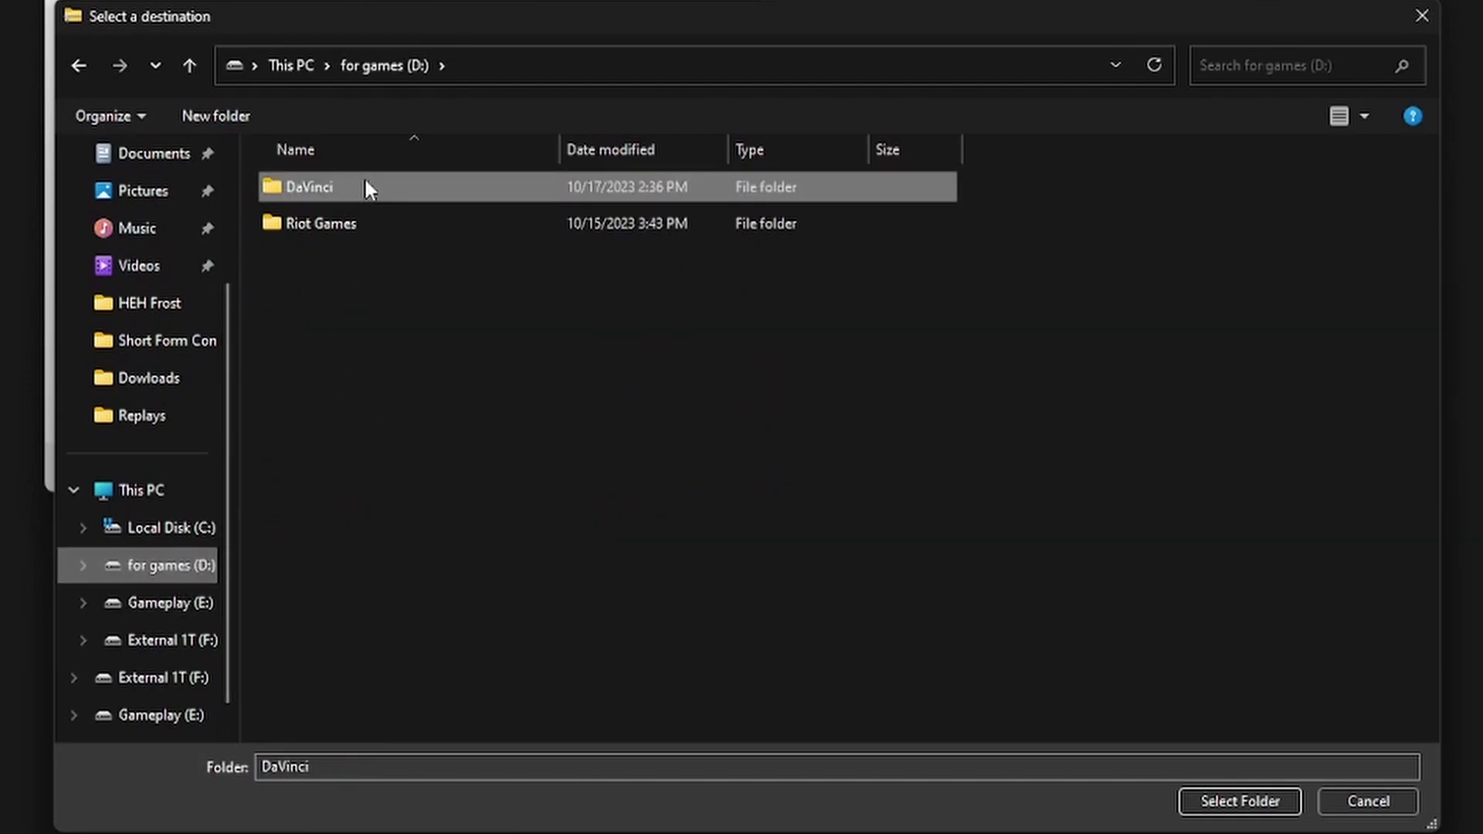
pyautogui.click(1236, 803)
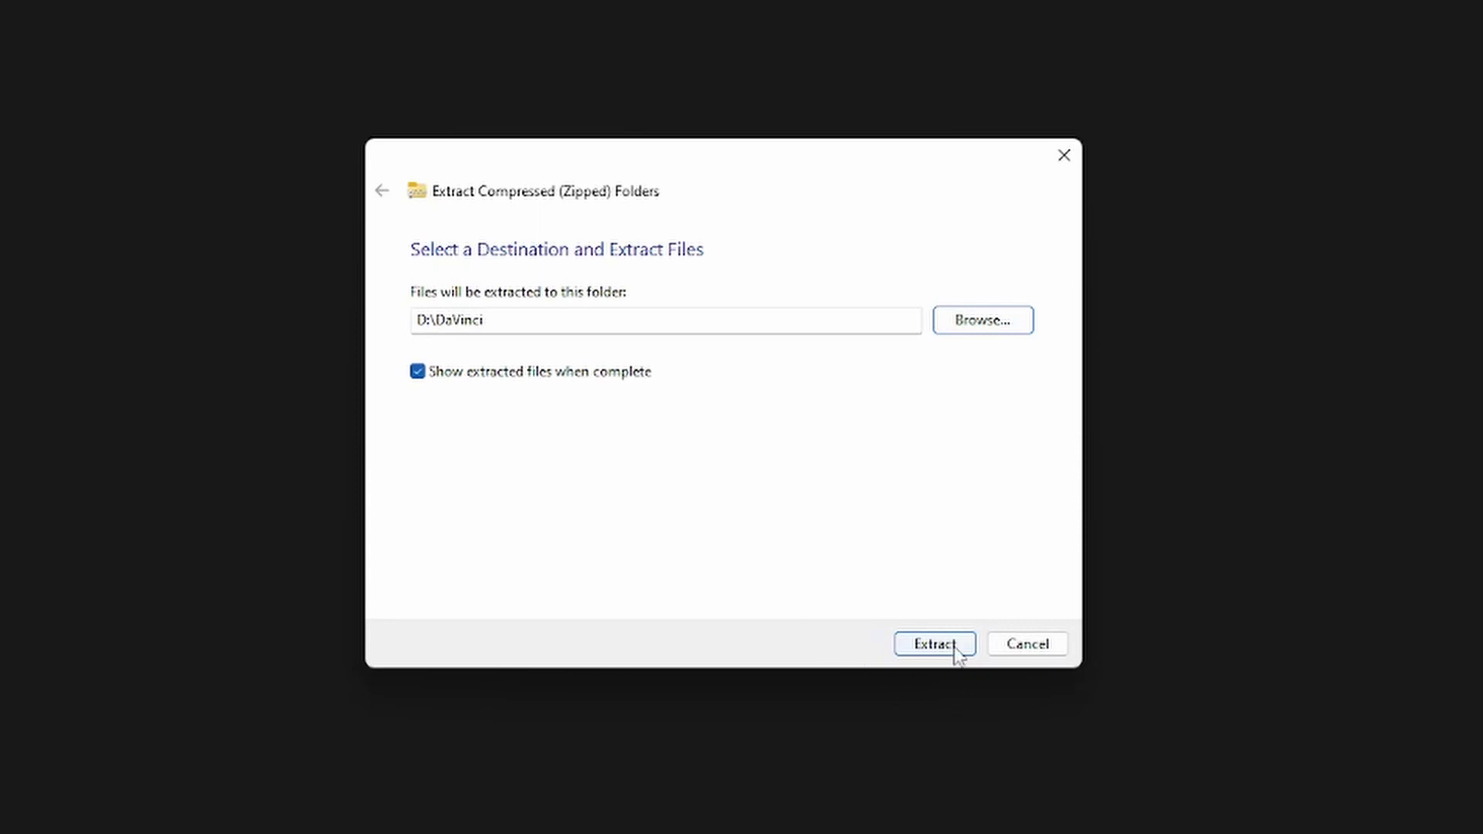
pyautogui.click(955, 647)
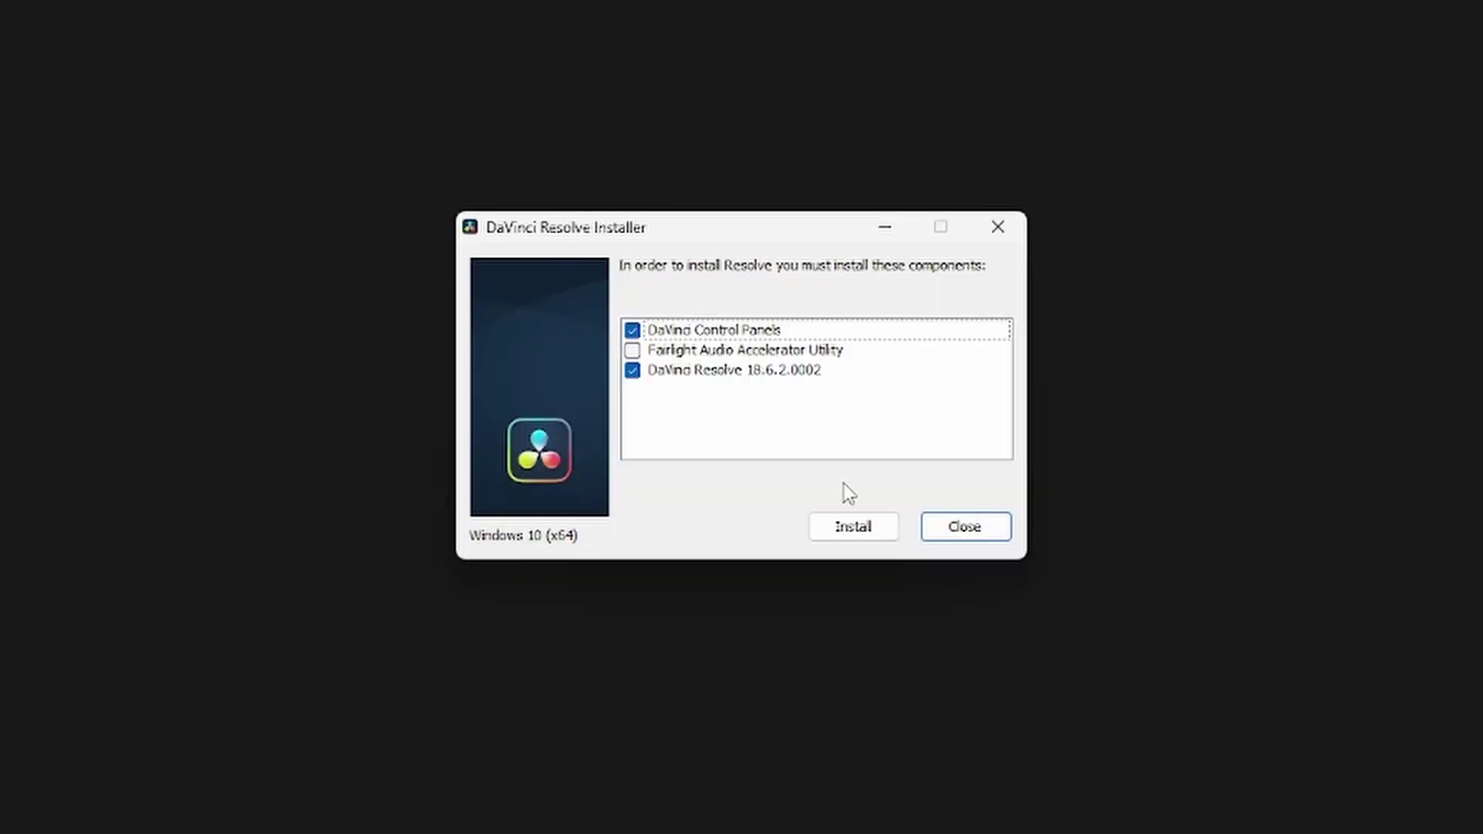
# Install the required components and accept the DaVinci Resolve license agreement.
pyautogui.click(887, 530)
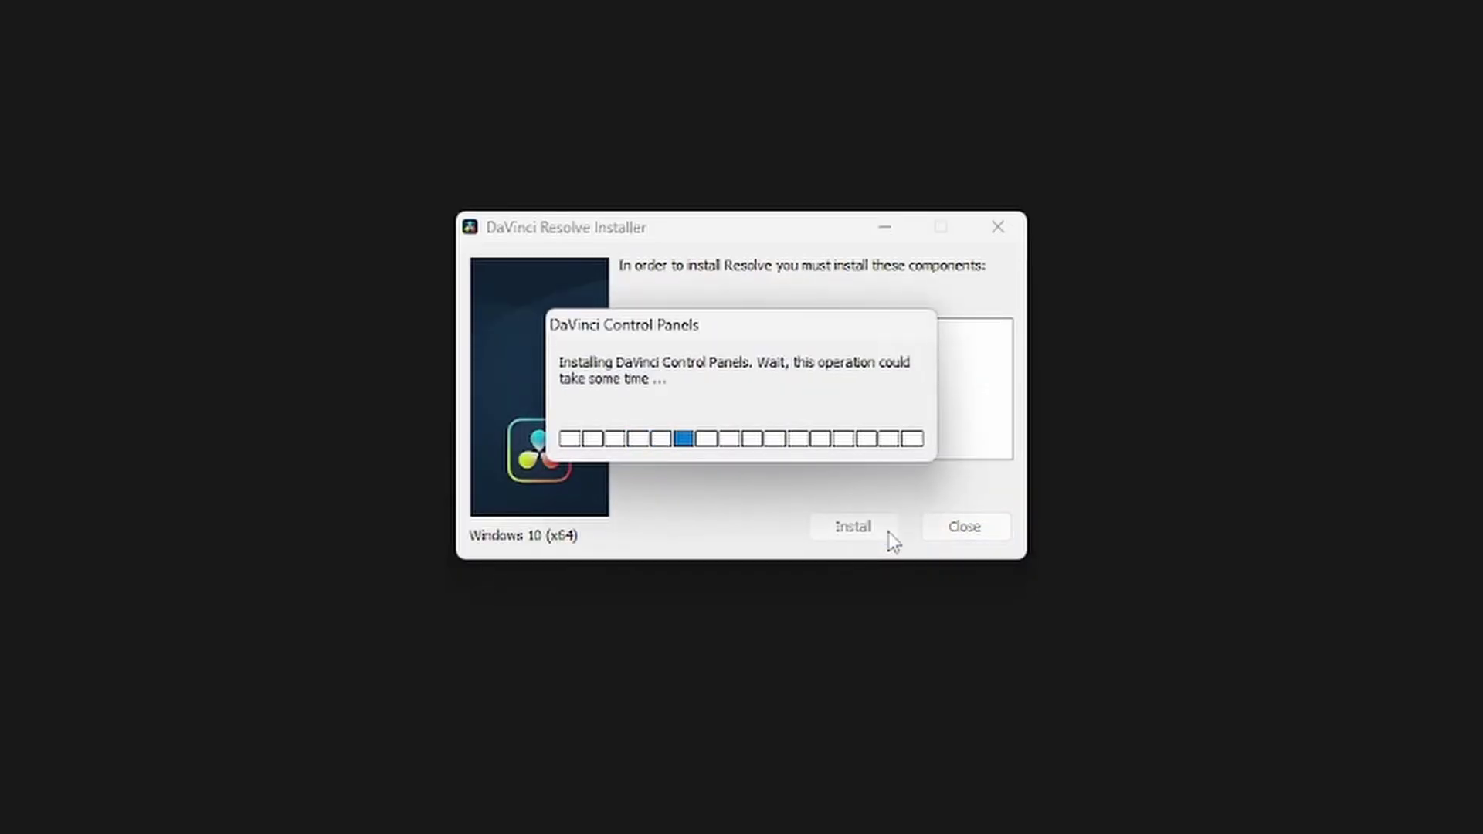
pyautogui.click(692, 513)
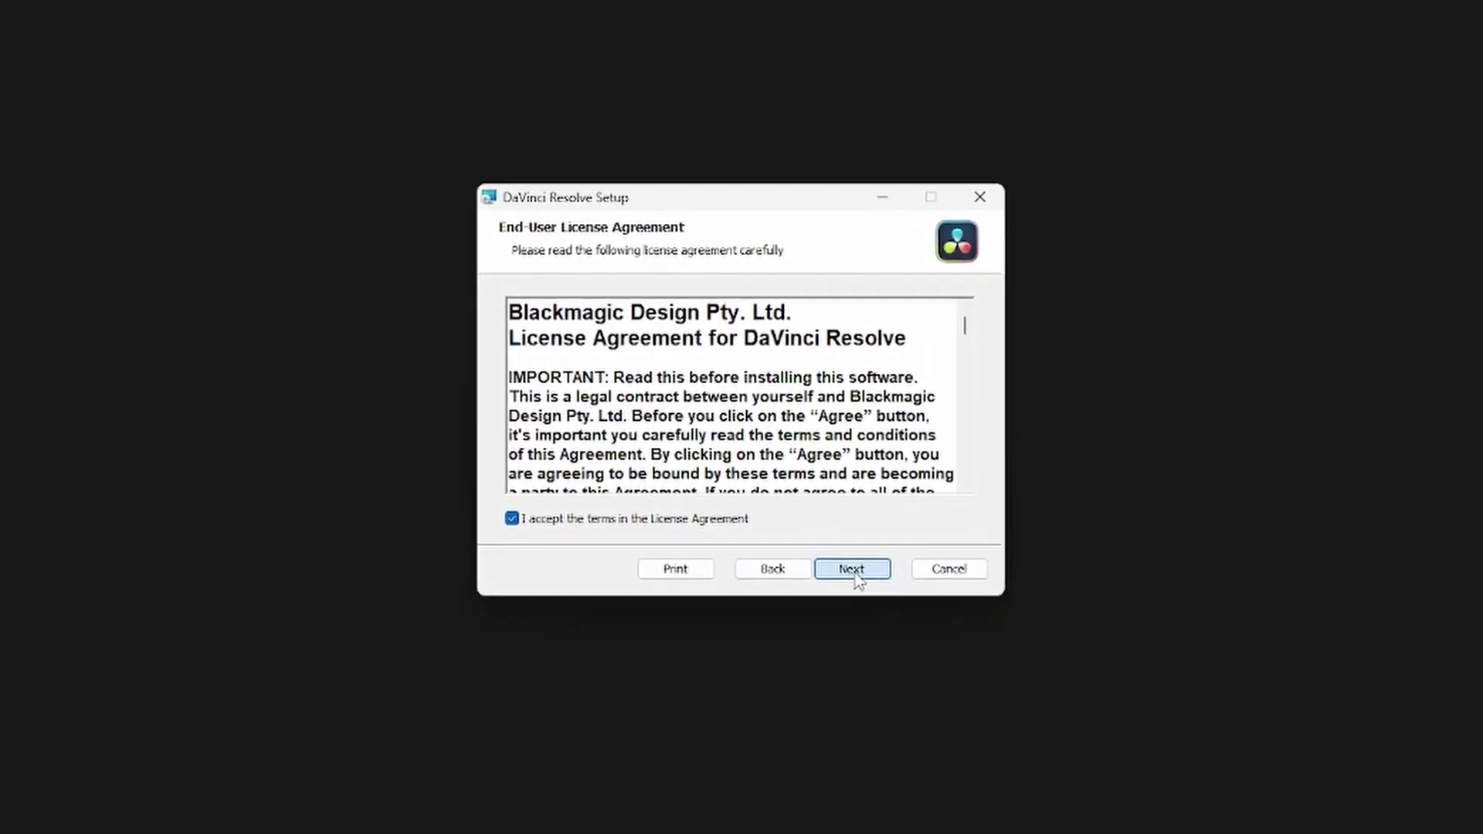
pyautogui.click(846, 560)
# Change the install location to D:\DaVinci and start installing DaVinci Resolve 18.6.2.
pyautogui.click(575, 398)
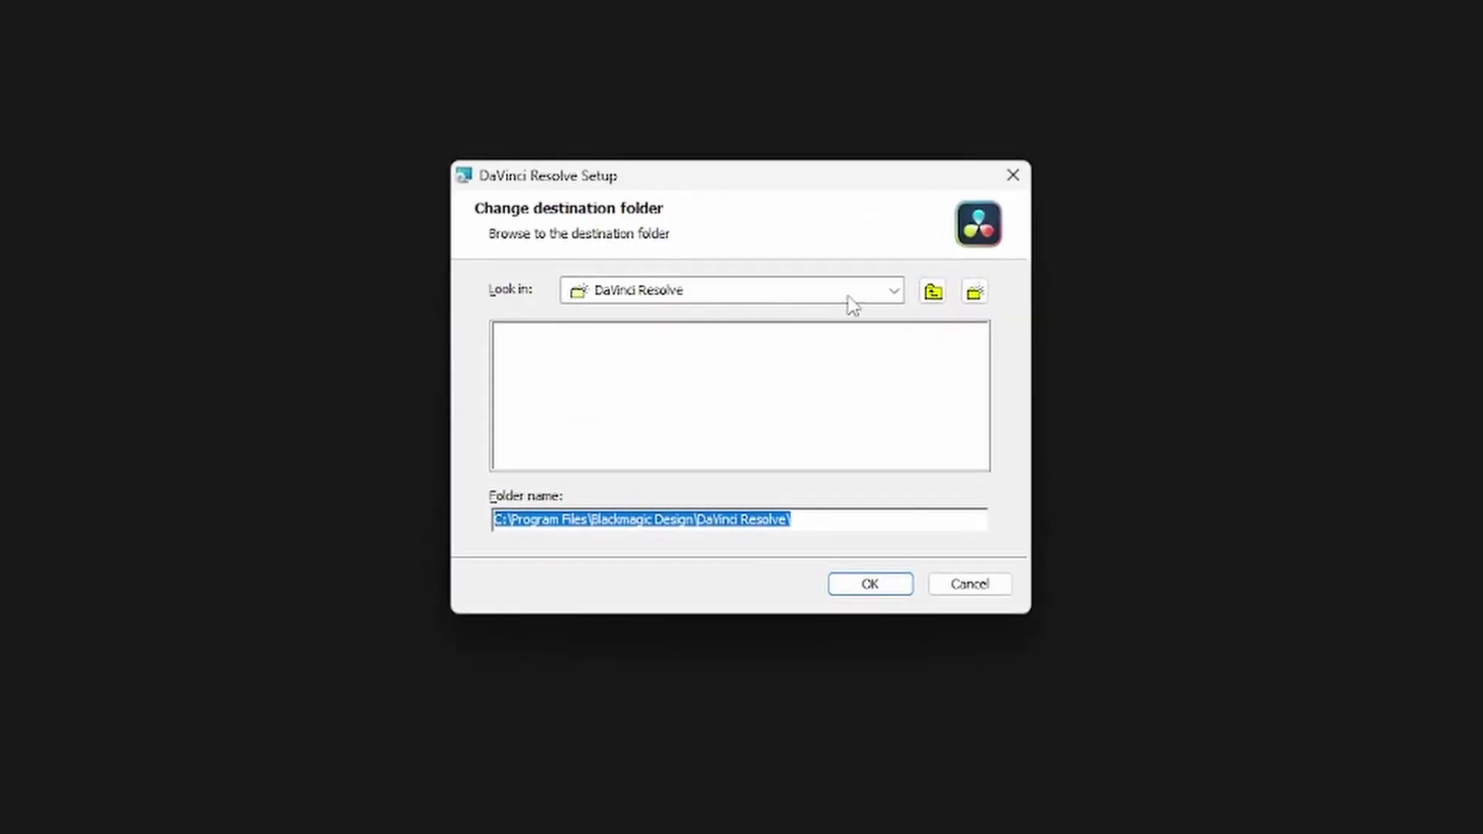
pyautogui.click(894, 290)
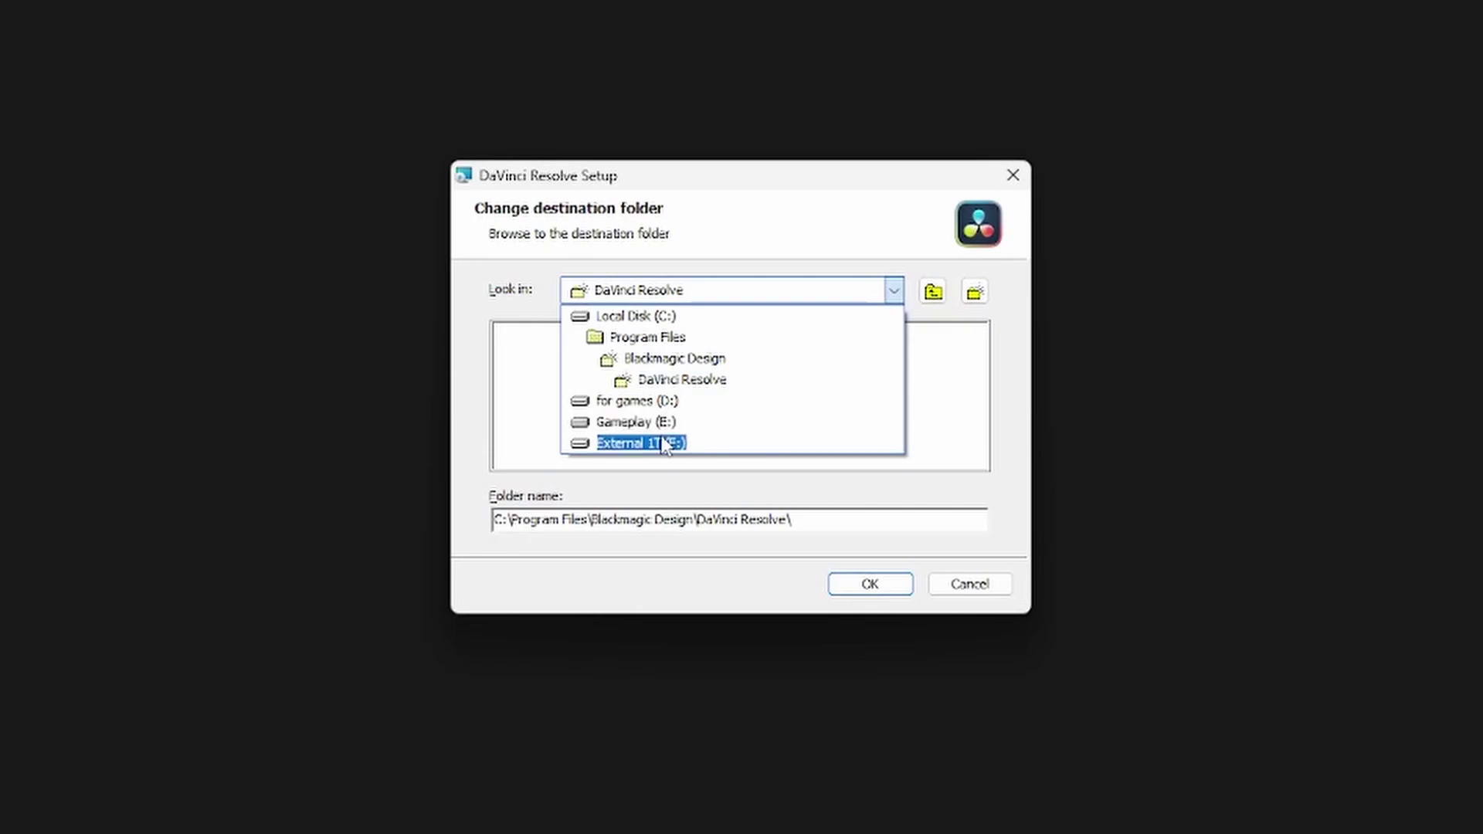
pyautogui.click(662, 408)
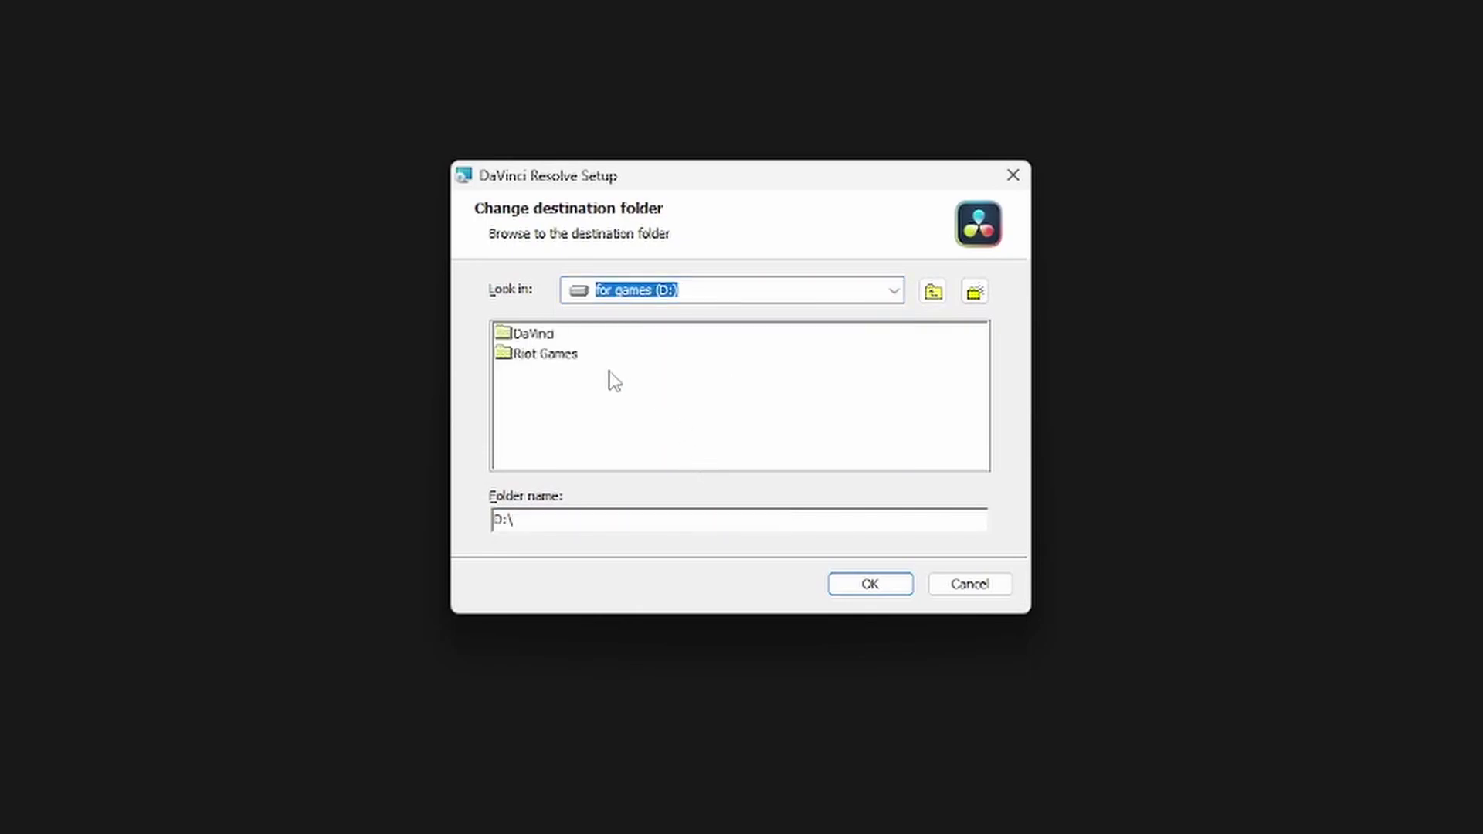
pyautogui.click(848, 583)
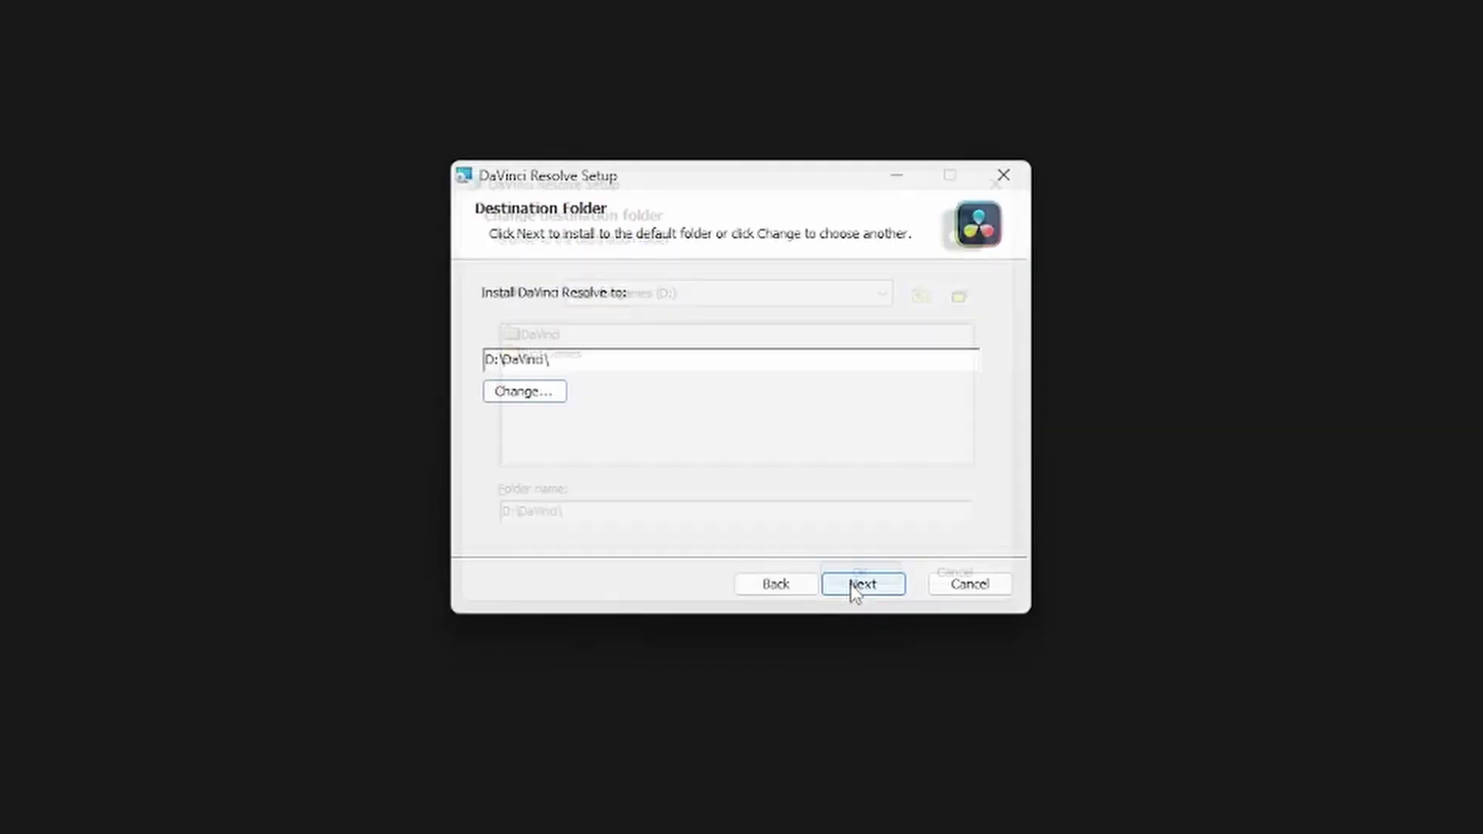
pyautogui.click(862, 581)
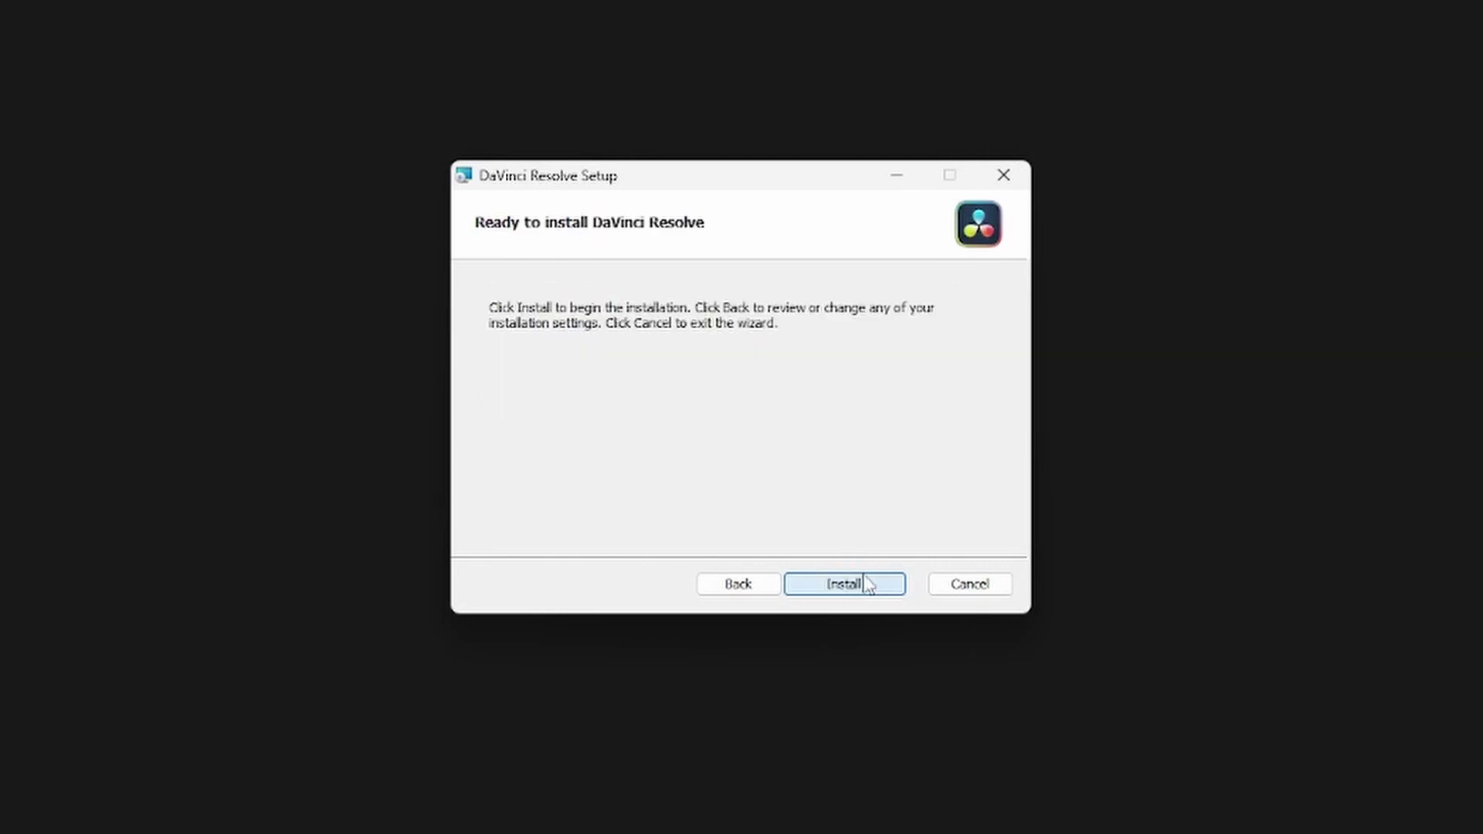
pyautogui.click(844, 583)
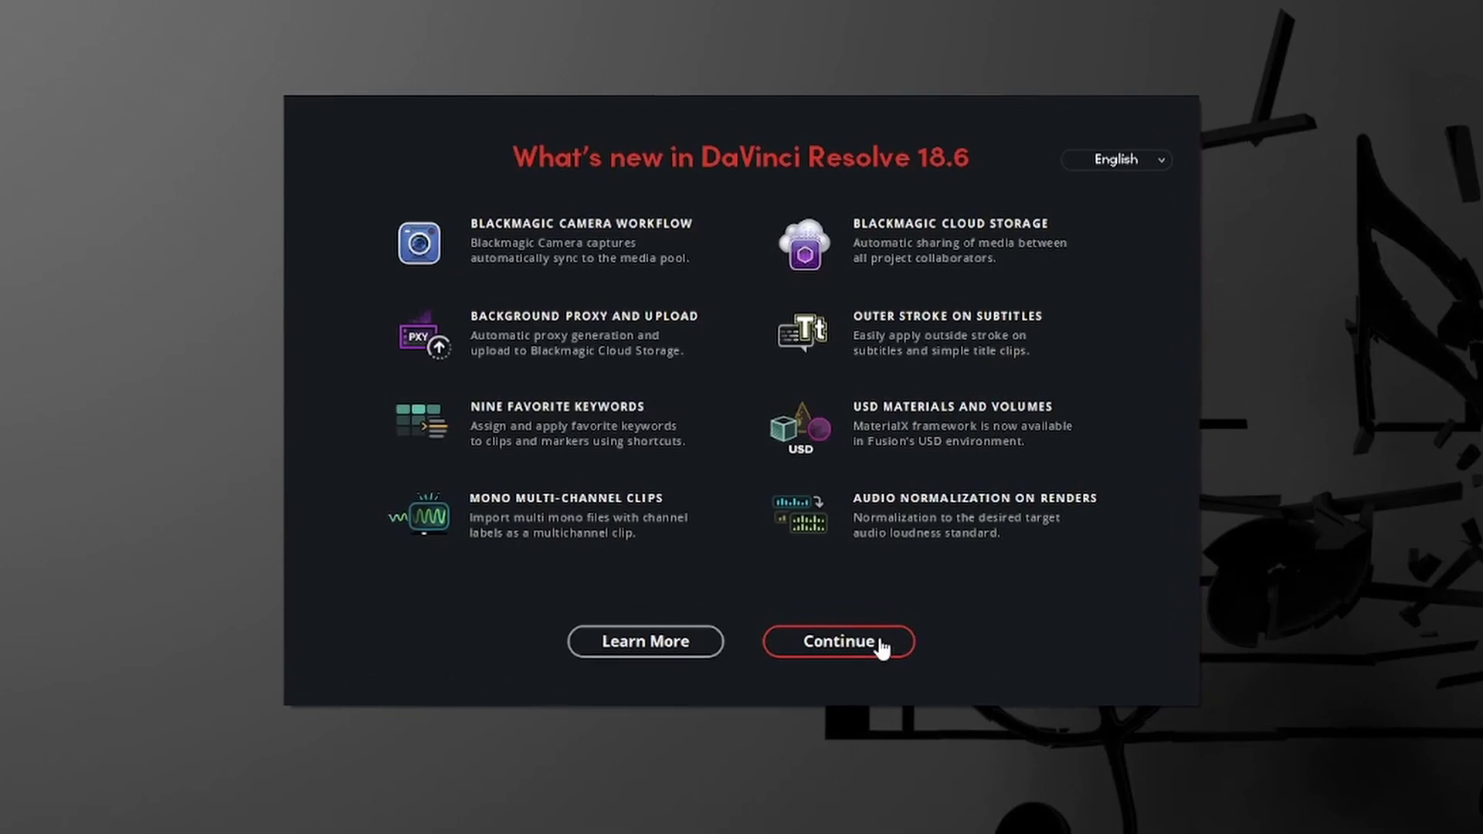
# Skip What's new and run Quick Setup past the system check and project setup with default settings.
pyautogui.click(868, 623)
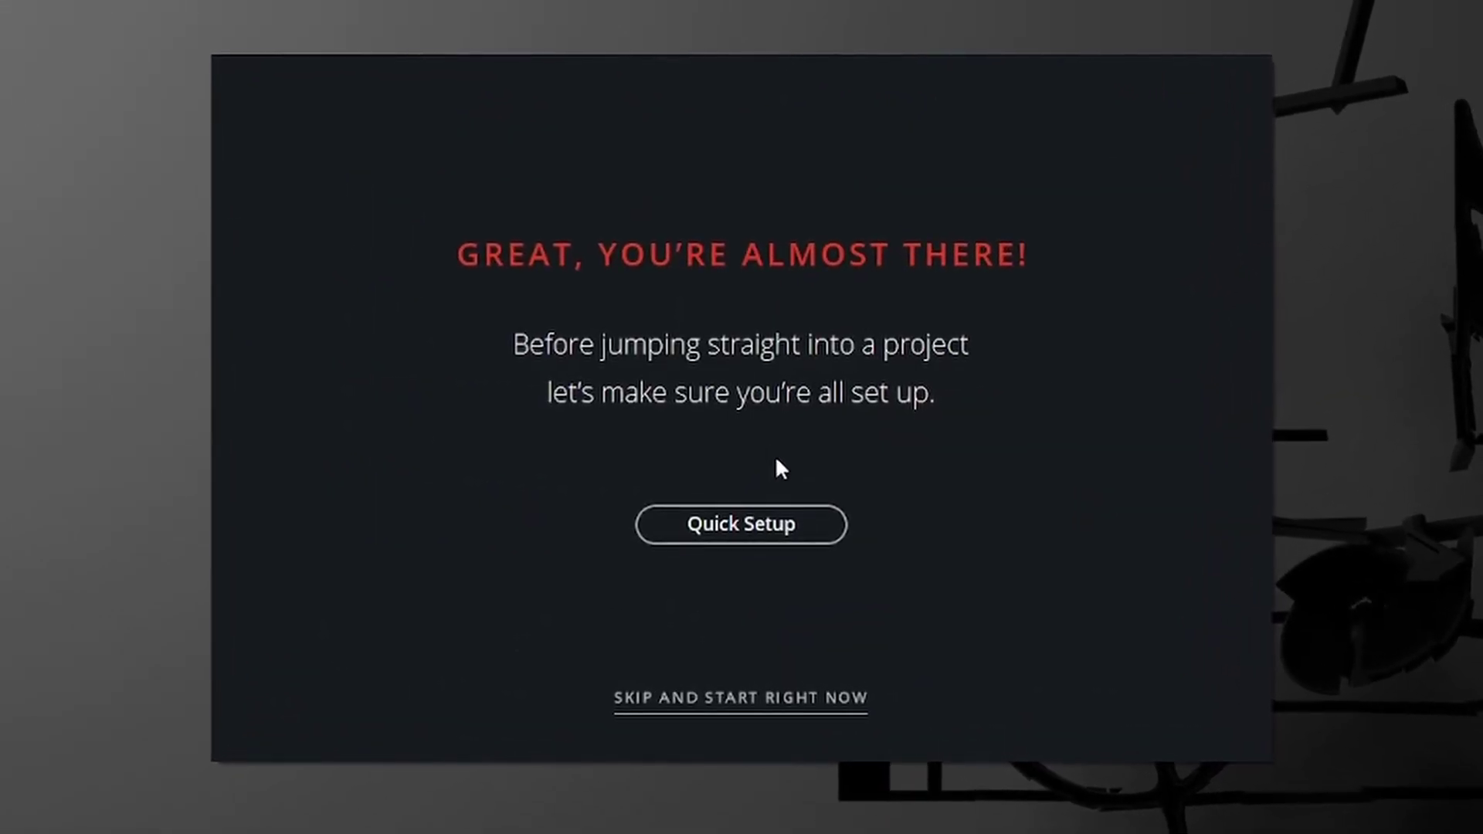
pyautogui.click(753, 533)
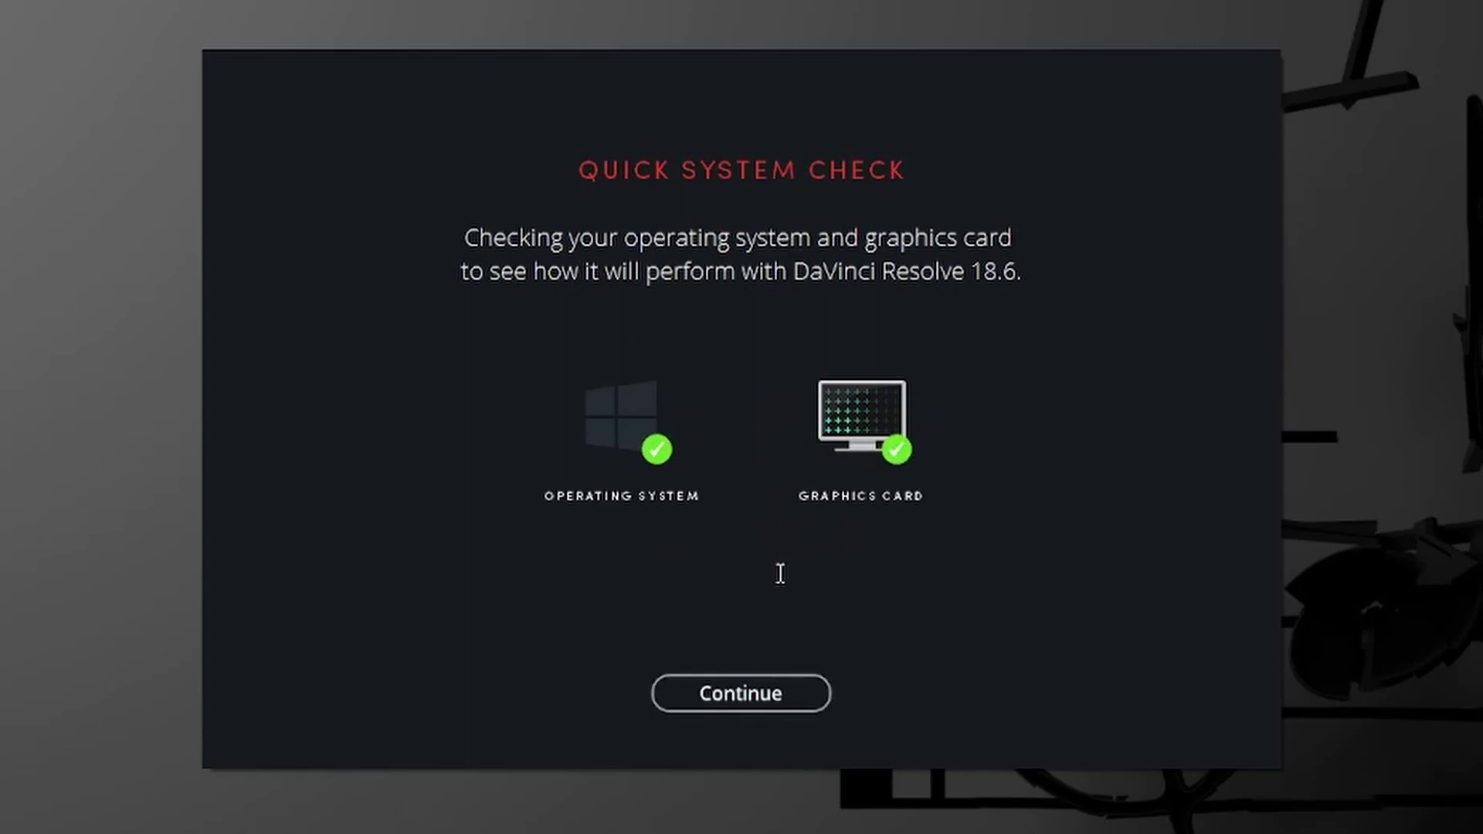
pyautogui.click(781, 693)
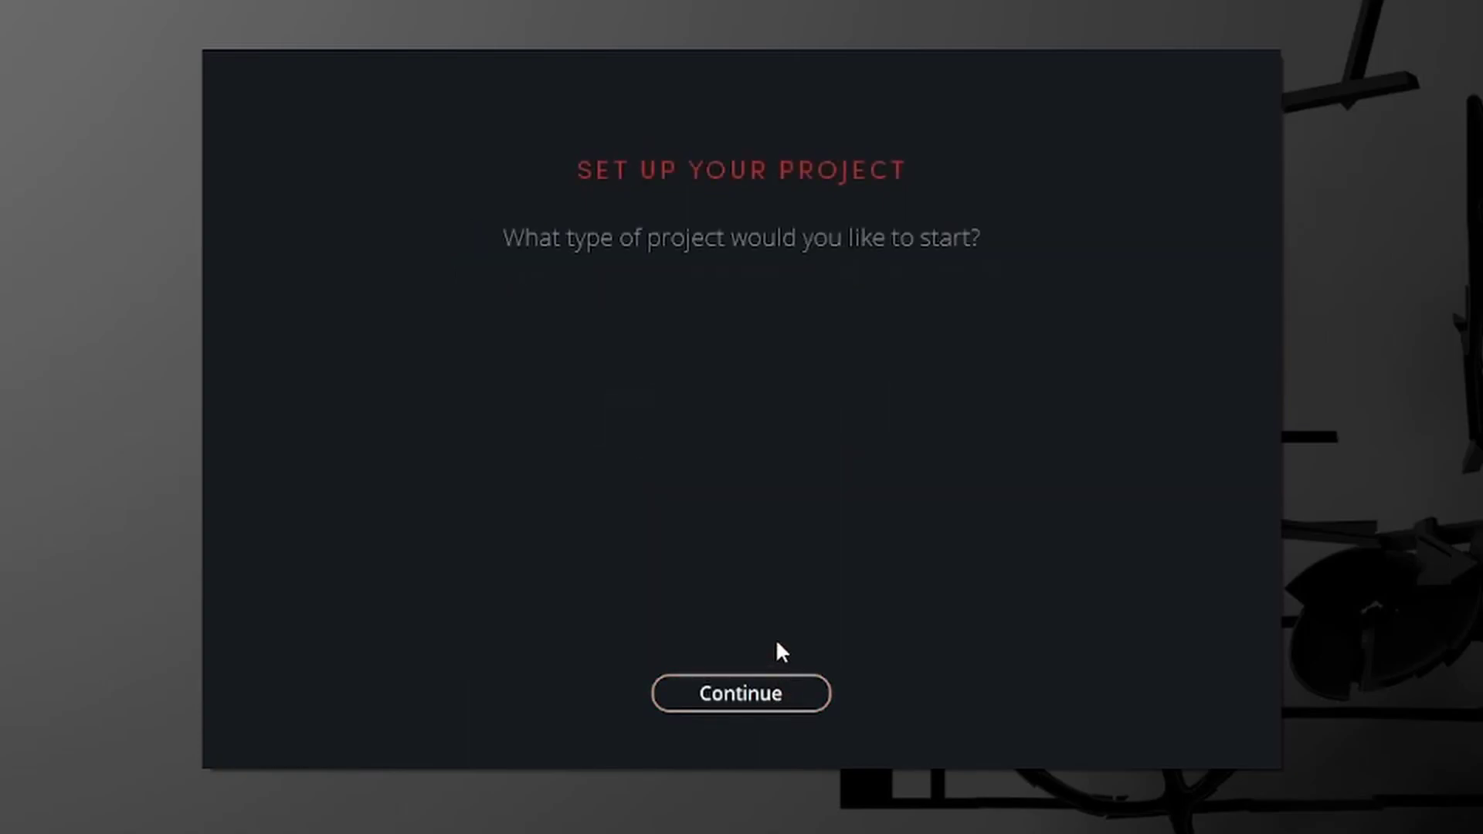
pyautogui.click(749, 704)
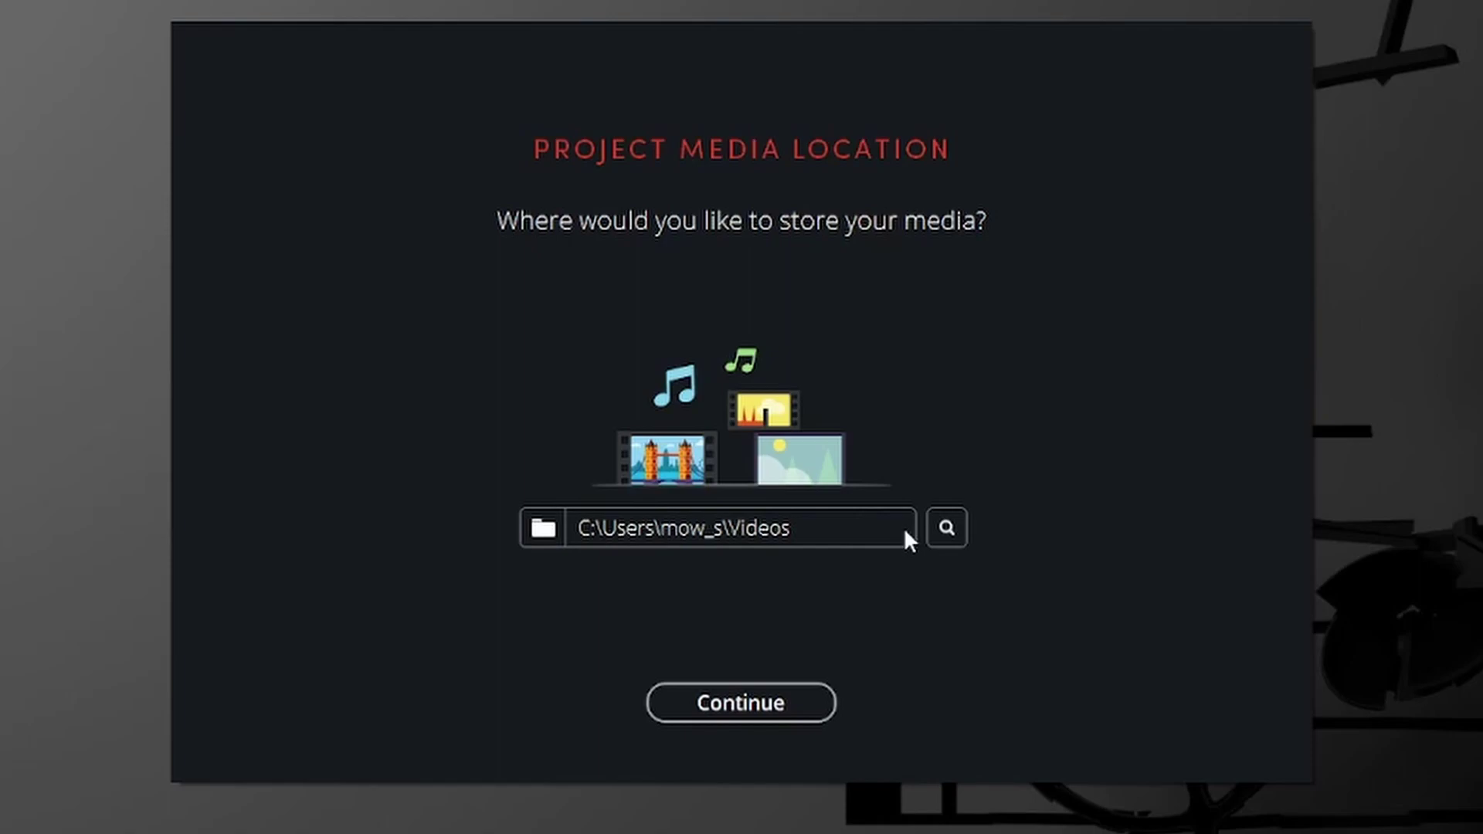
# Store media in a new 'DaVinci Projects' folder on D:, keep the DaVinci Resolve keyboard layout, and finish.
pyautogui.click(947, 528)
pyautogui.scroll(-2, 225, 446)
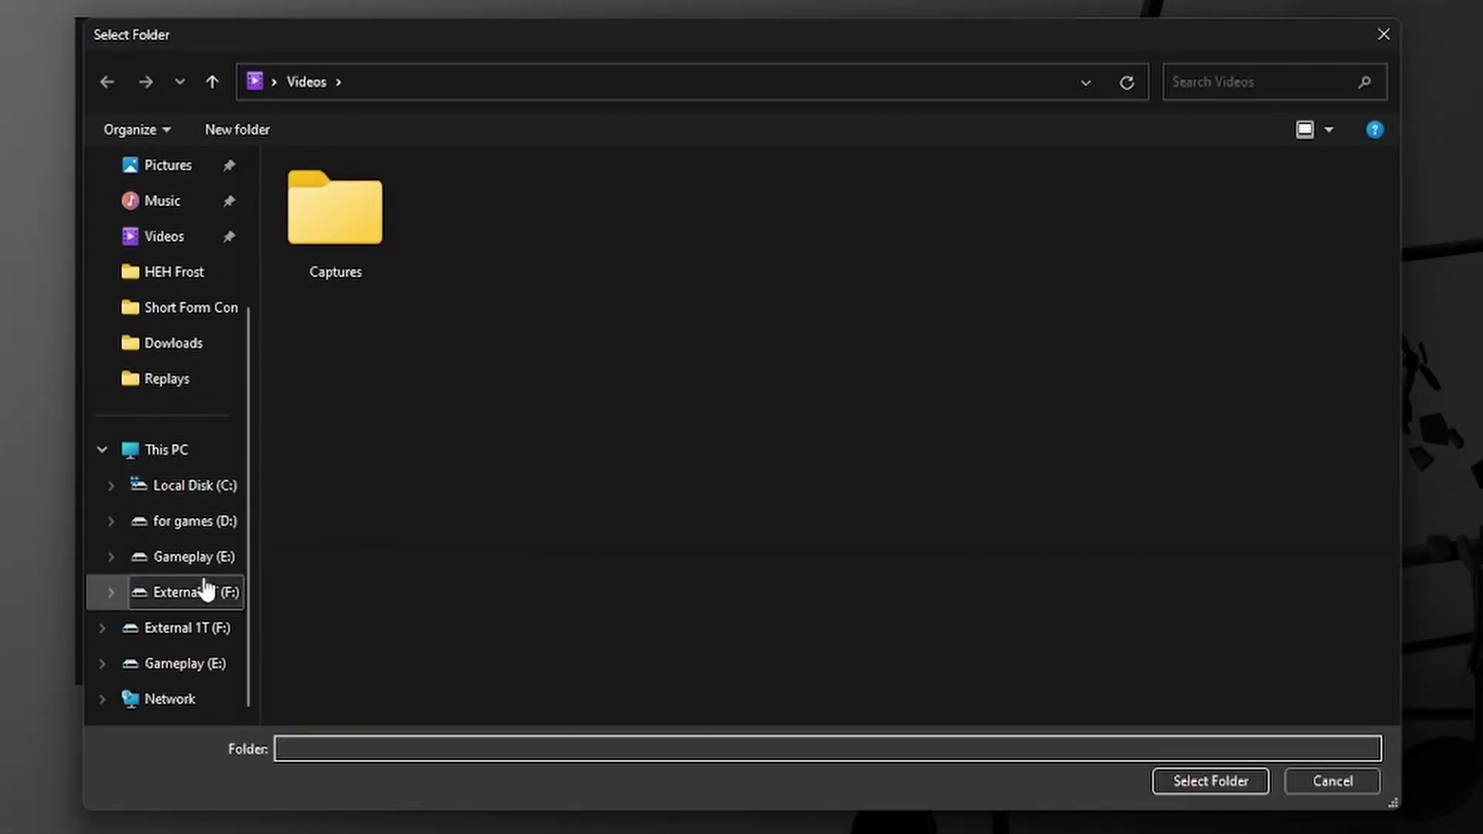
pyautogui.click(203, 533)
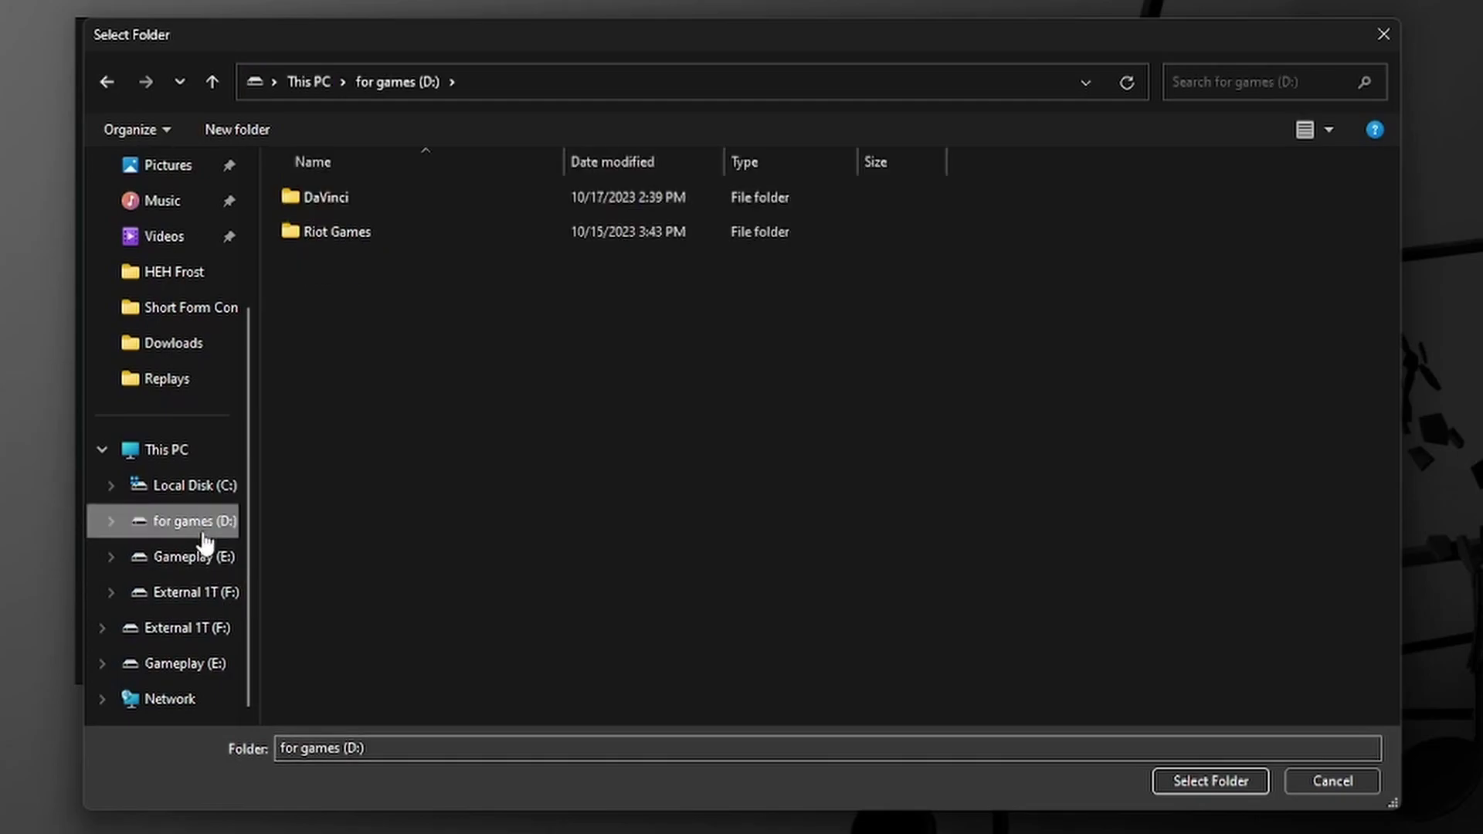
pyautogui.rightClick(463, 386)
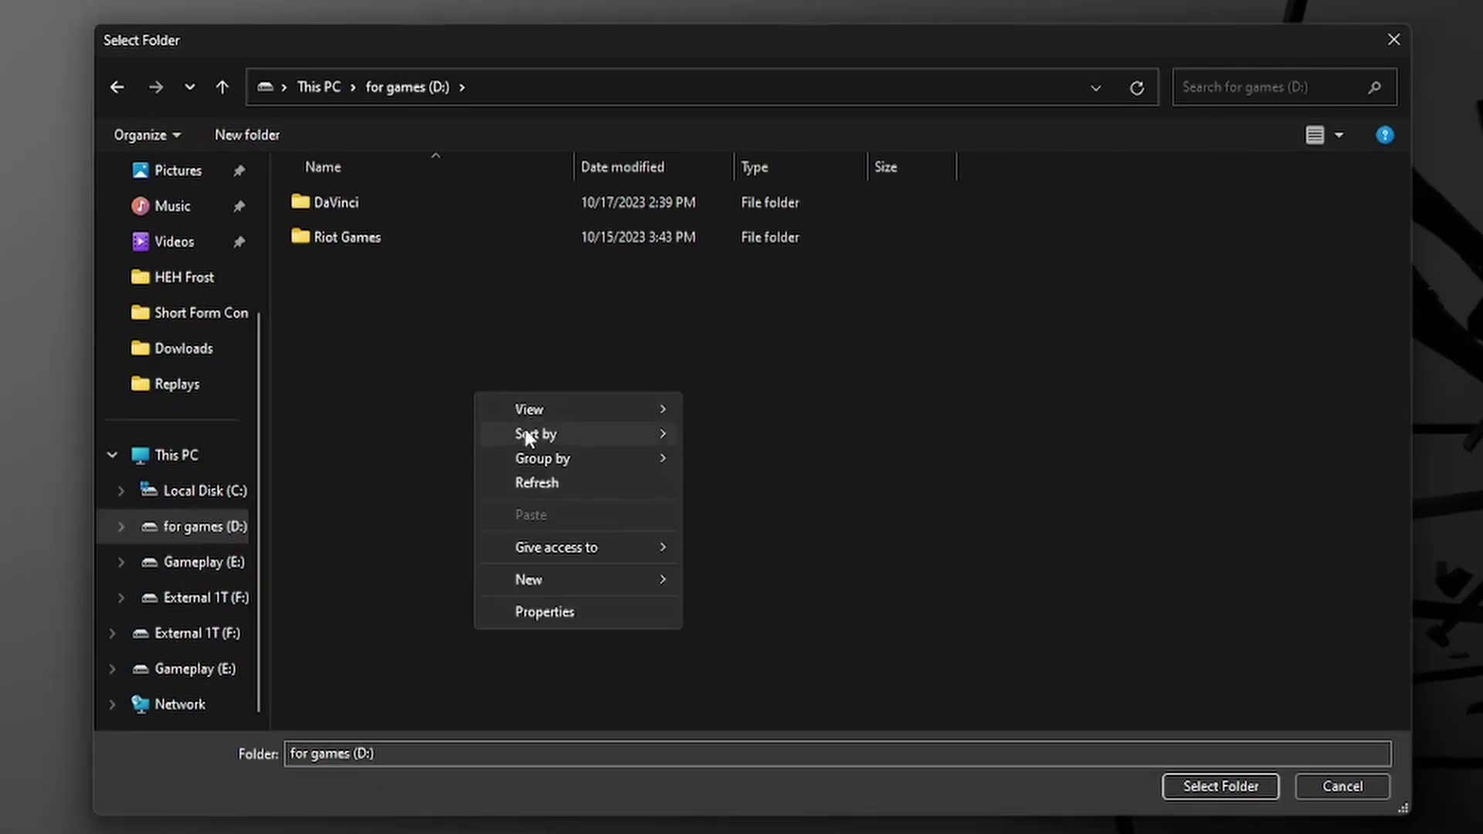
pyautogui.moveTo(614, 578)
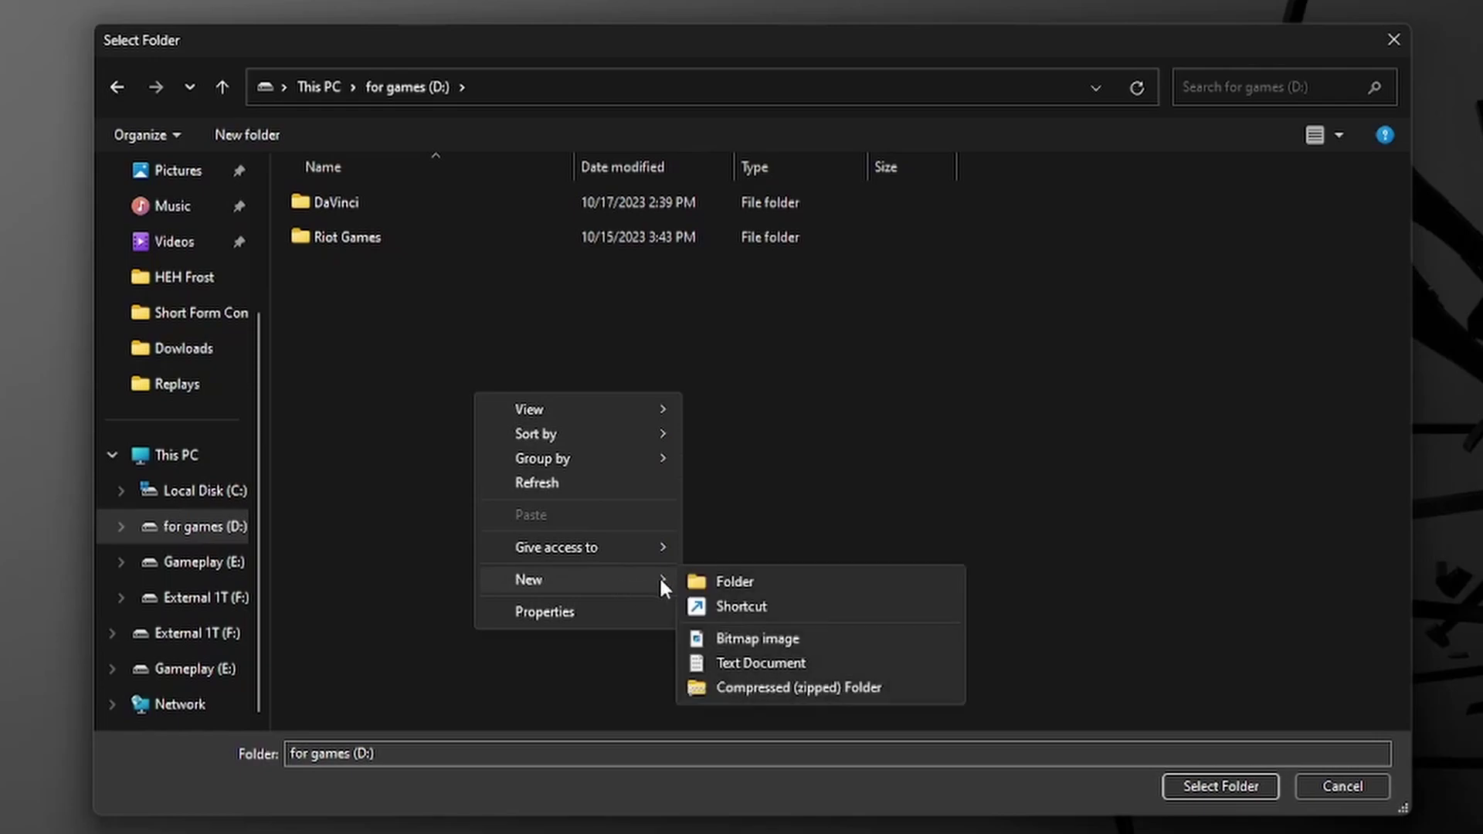
pyautogui.click(723, 584)
pyautogui.write('DaVinci Pro')
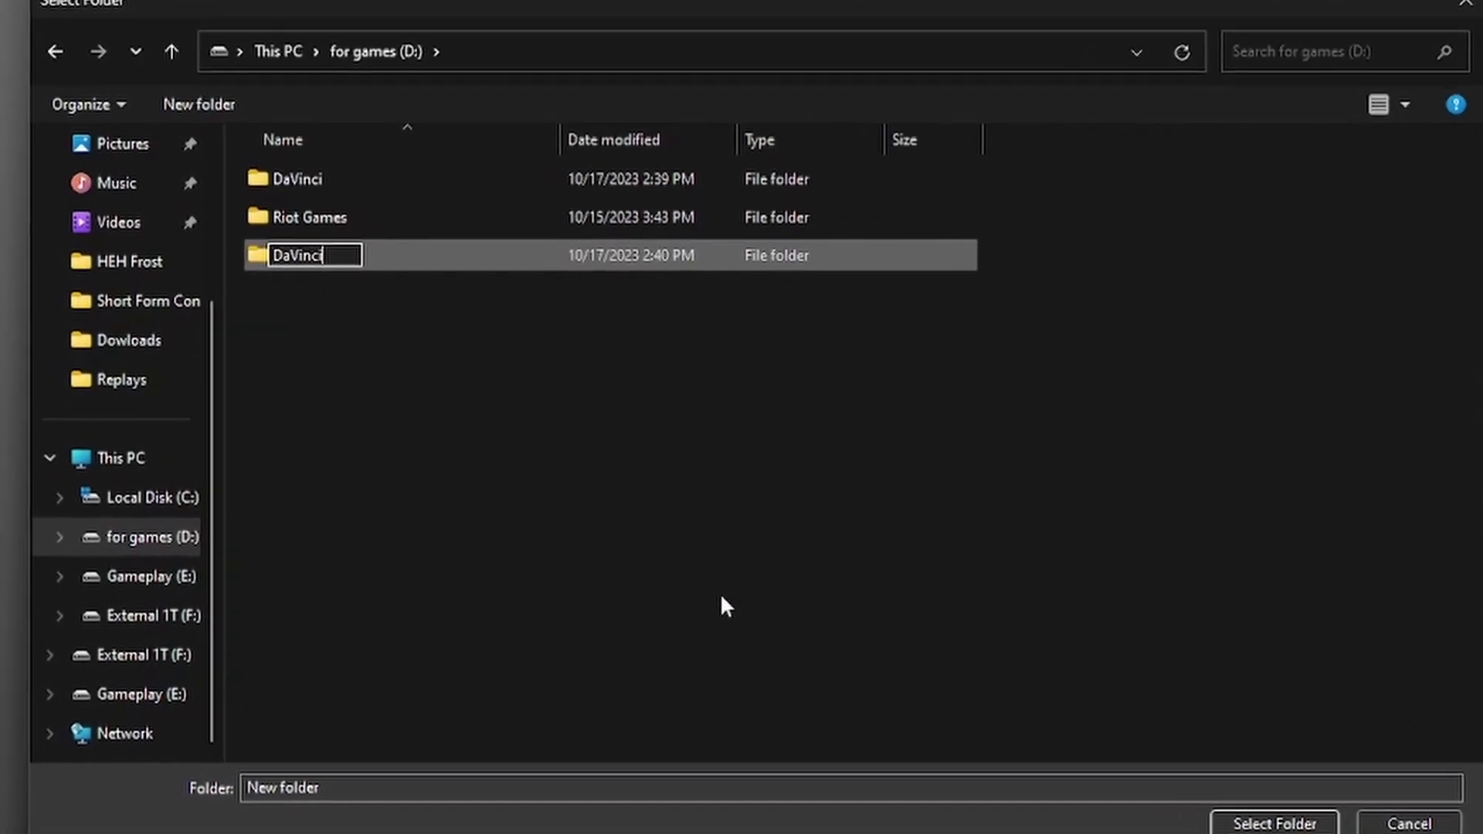
pyautogui.write('jects')
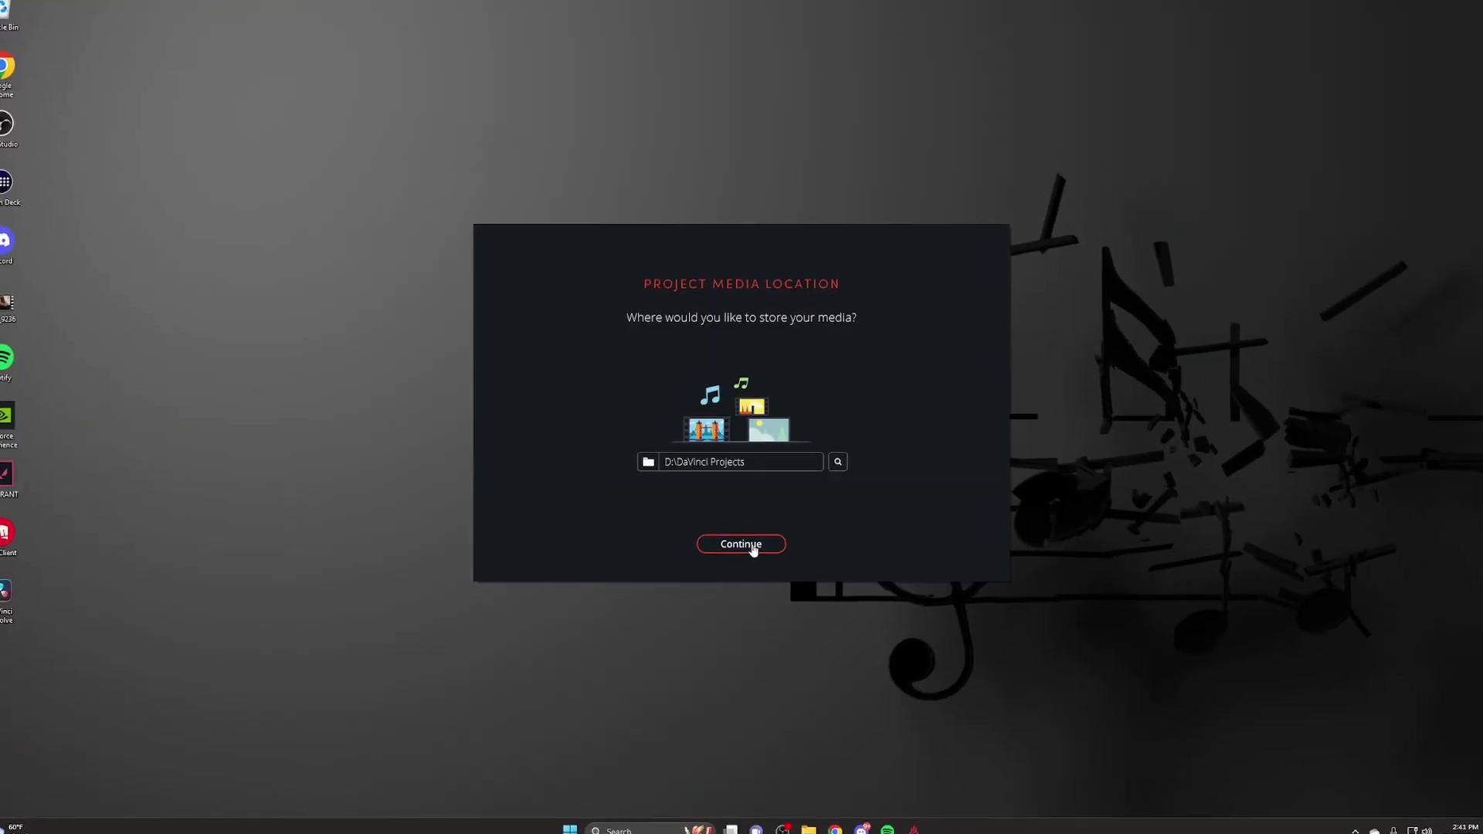
pyautogui.click(753, 545)
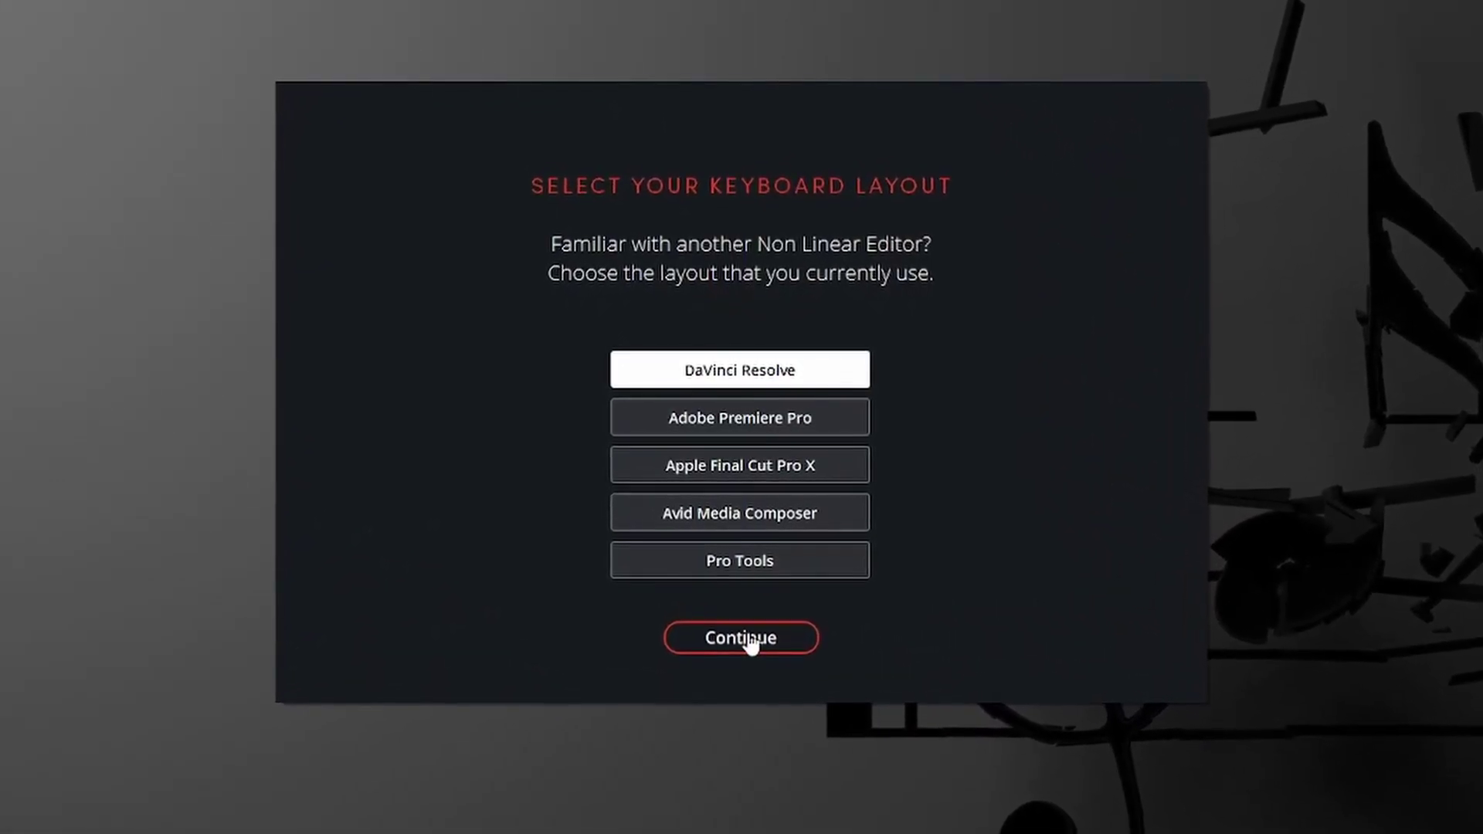
pyautogui.click(753, 656)
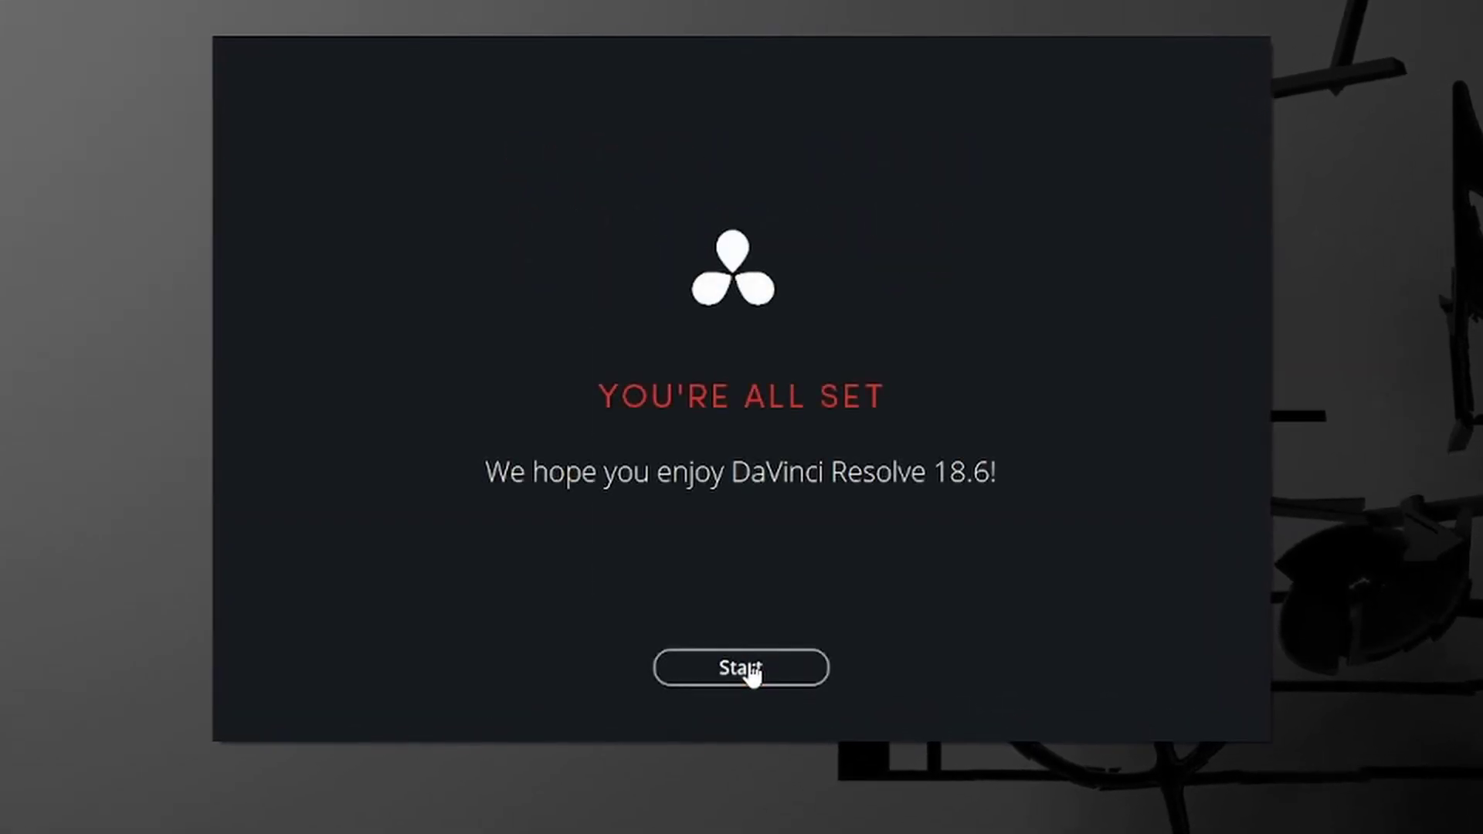
pyautogui.click(743, 669)
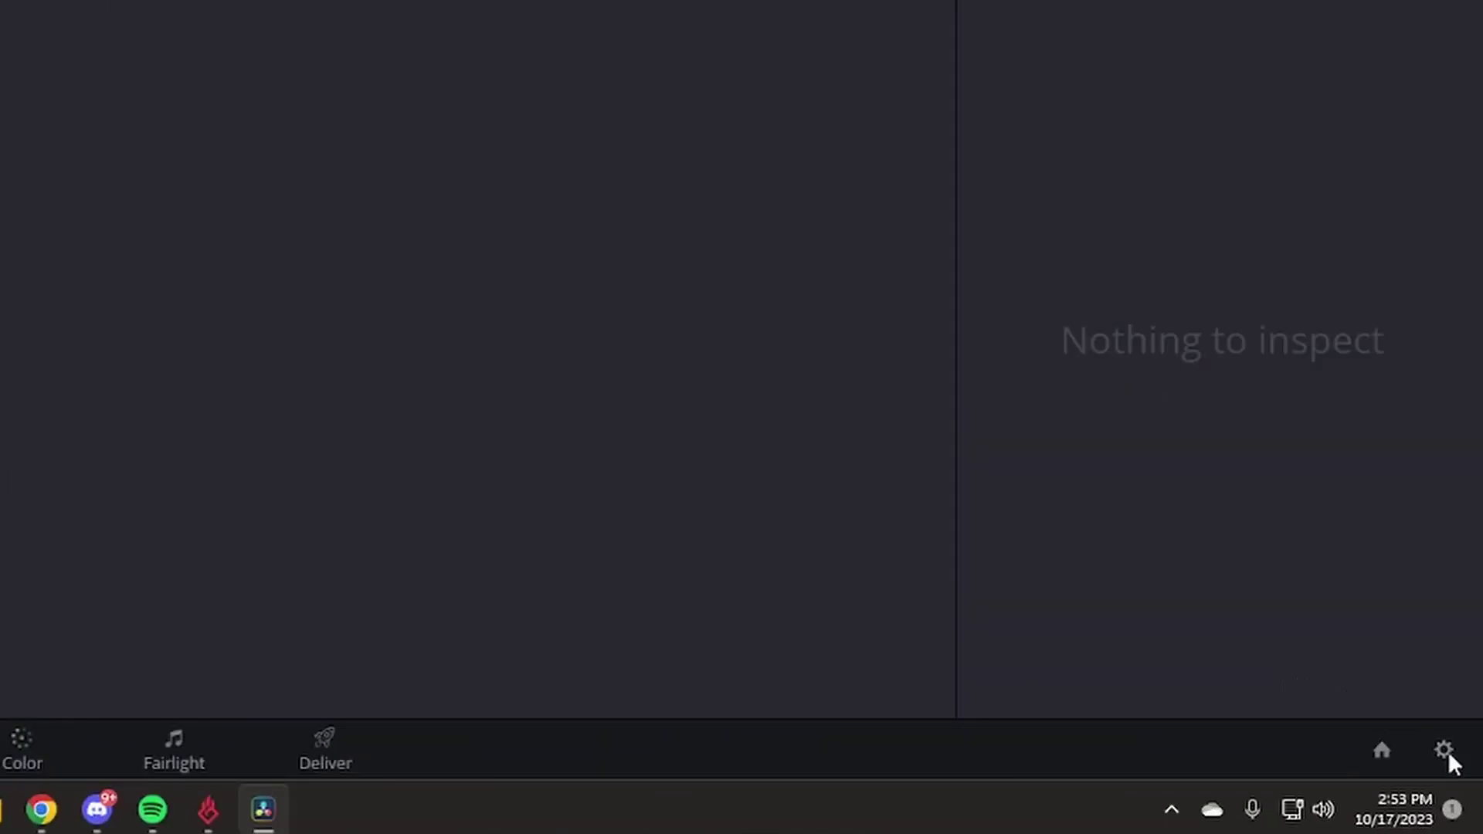
# Open Project Settings and review the available timeline frame rates.
pyautogui.click(1449, 757)
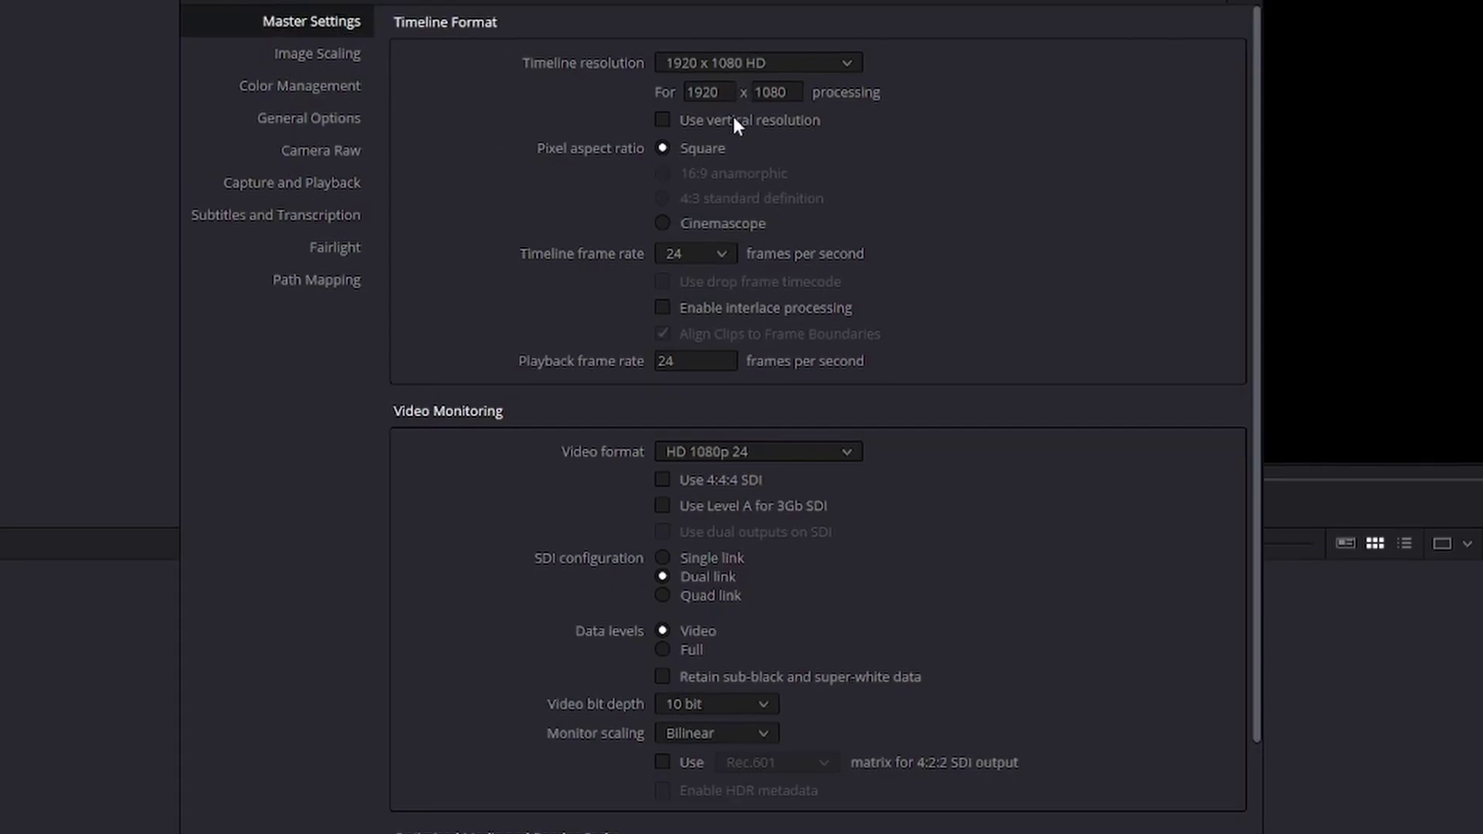
pyautogui.click(690, 251)
pyautogui.scroll(-1, 692, 340)
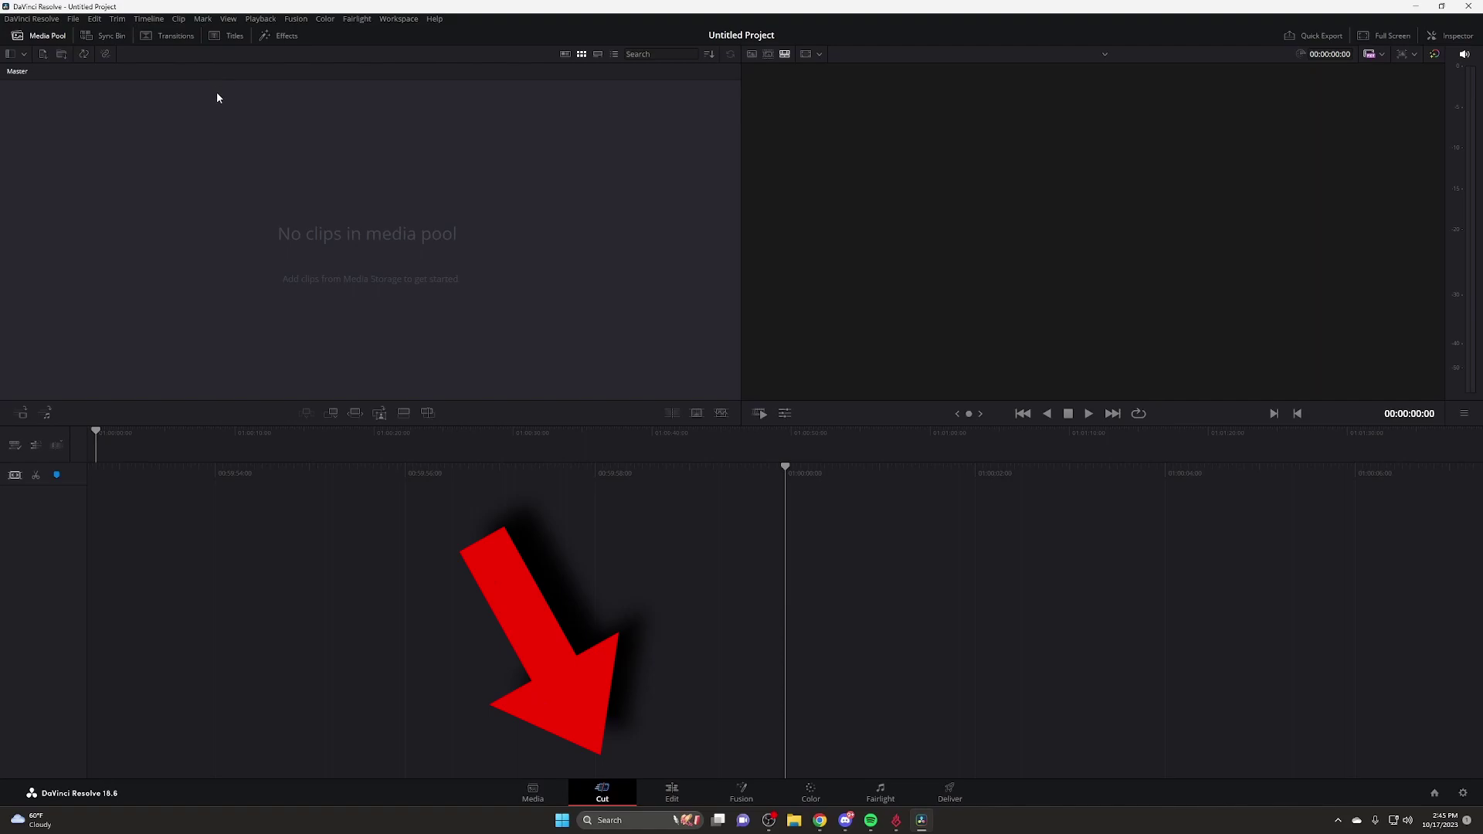
# On the Edit page, show the Inspector and dual viewers, and enlarge the viewer area.
pyautogui.click(680, 789)
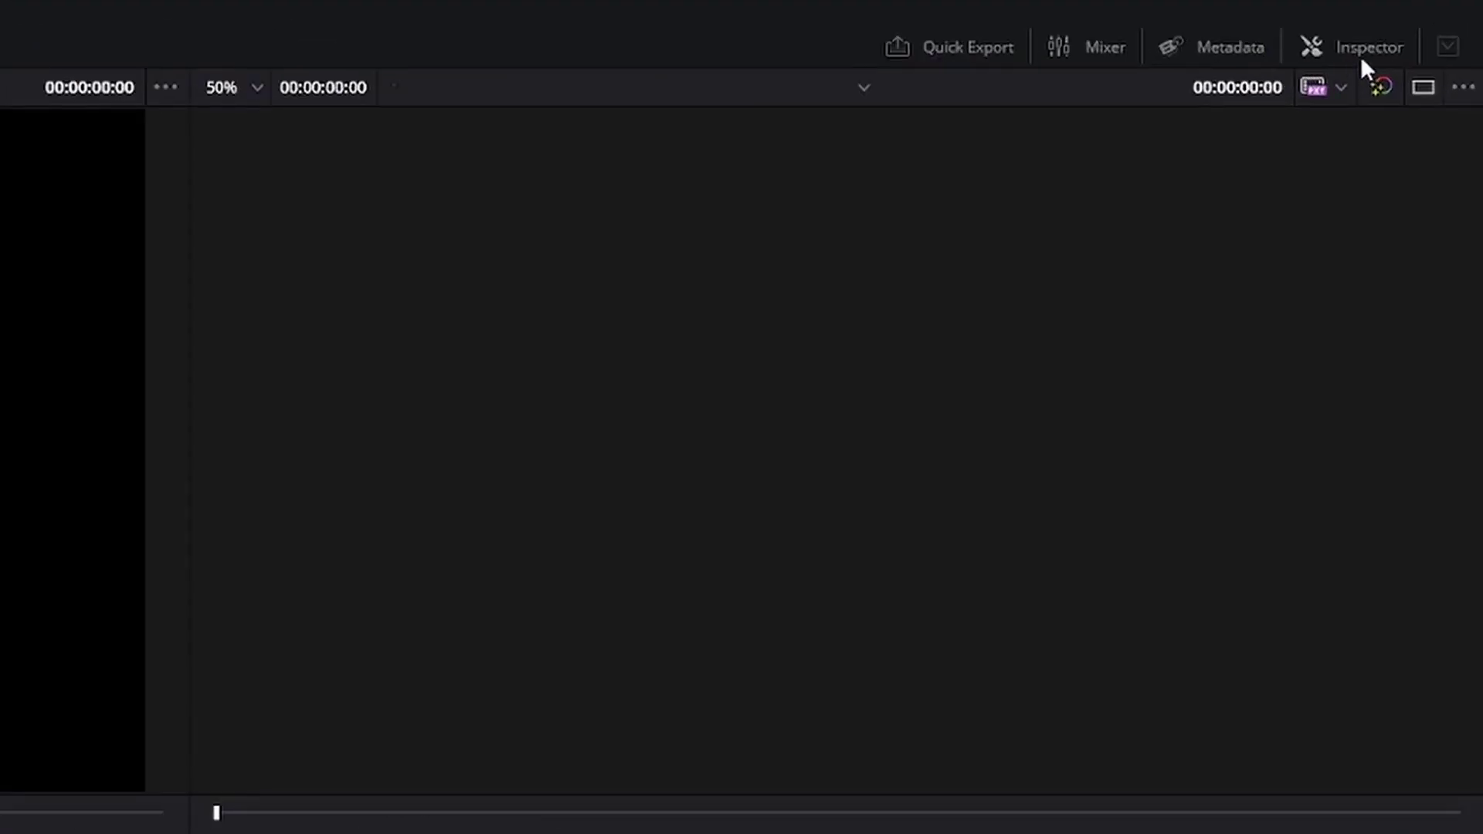
pyautogui.click(1426, 41)
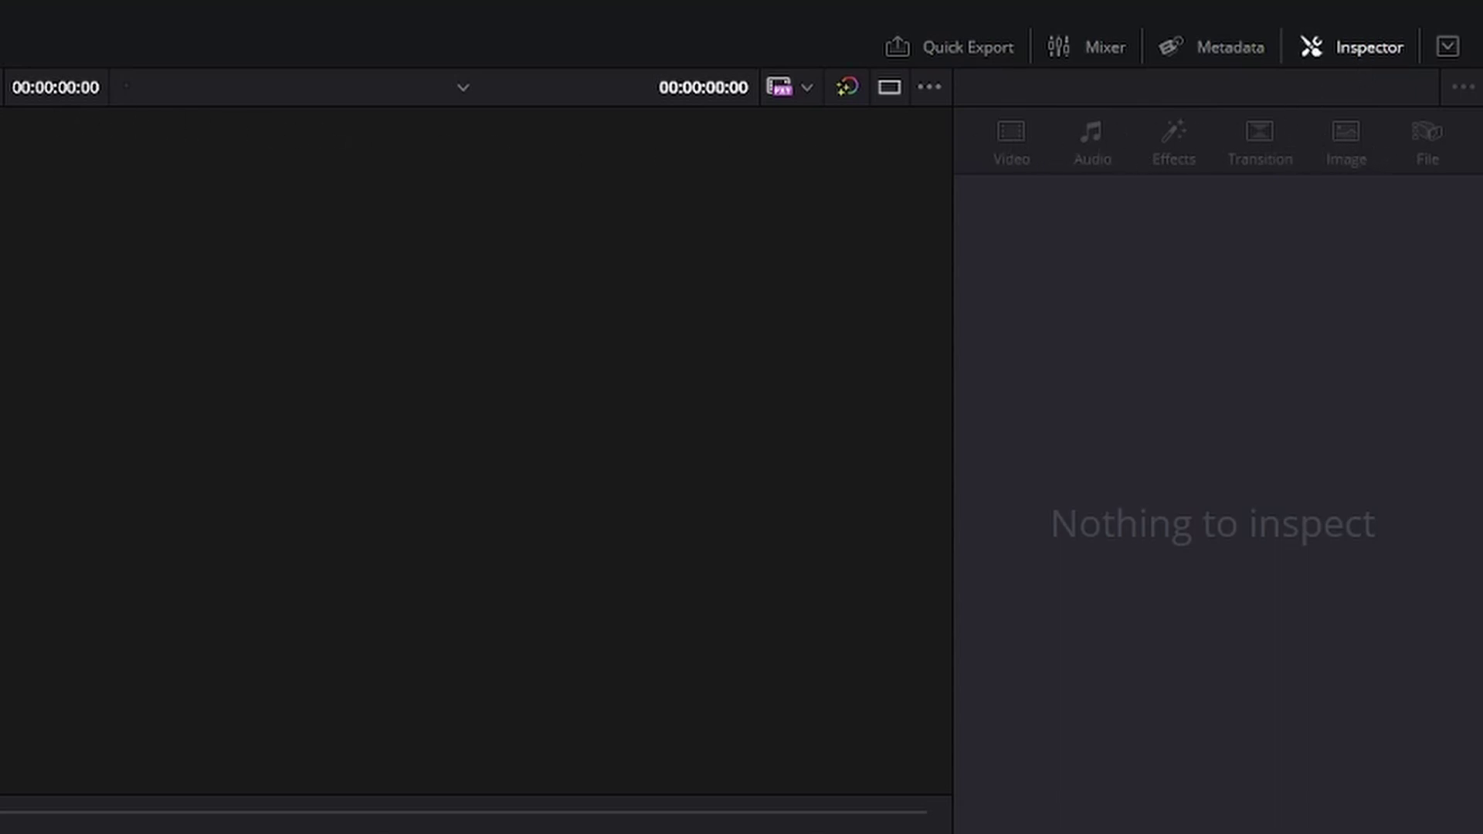
pyautogui.click(885, 96)
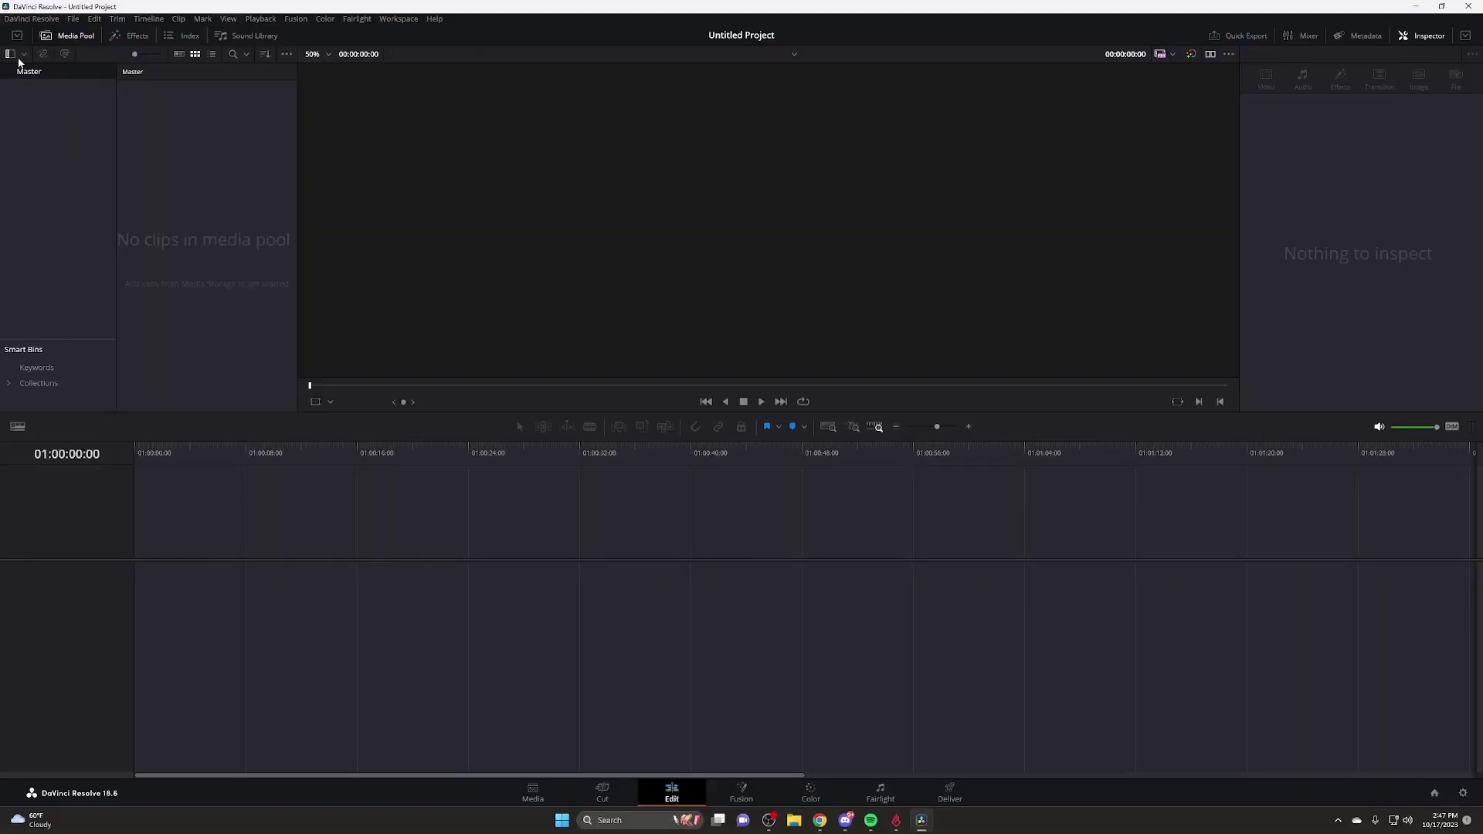
pyautogui.moveTo(298, 413); pyautogui.dragTo(332, 589)
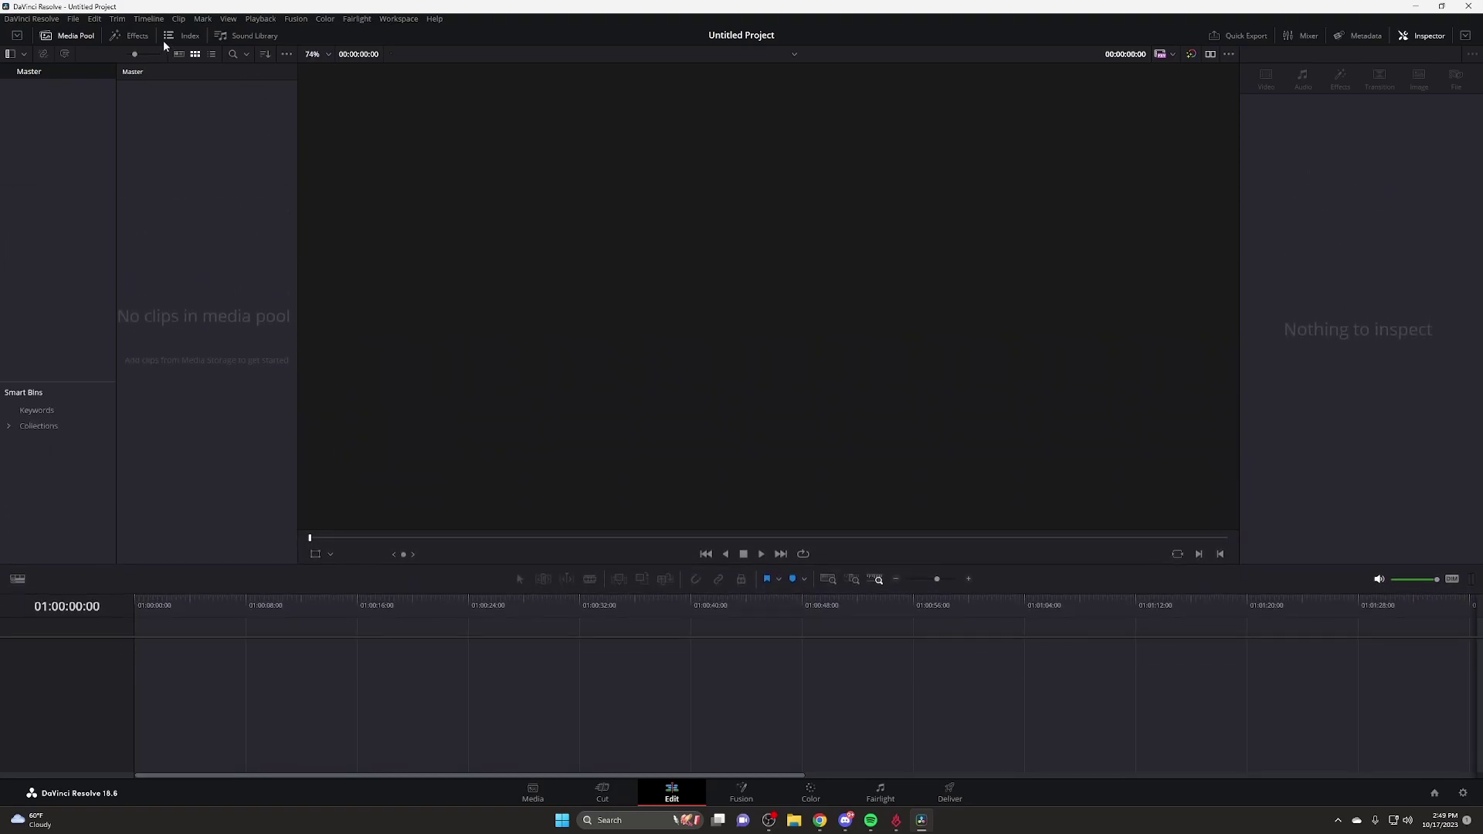
# Browse the Effects library's Toolbox Effects and Video Transitions categories.
pyautogui.click(136, 35)
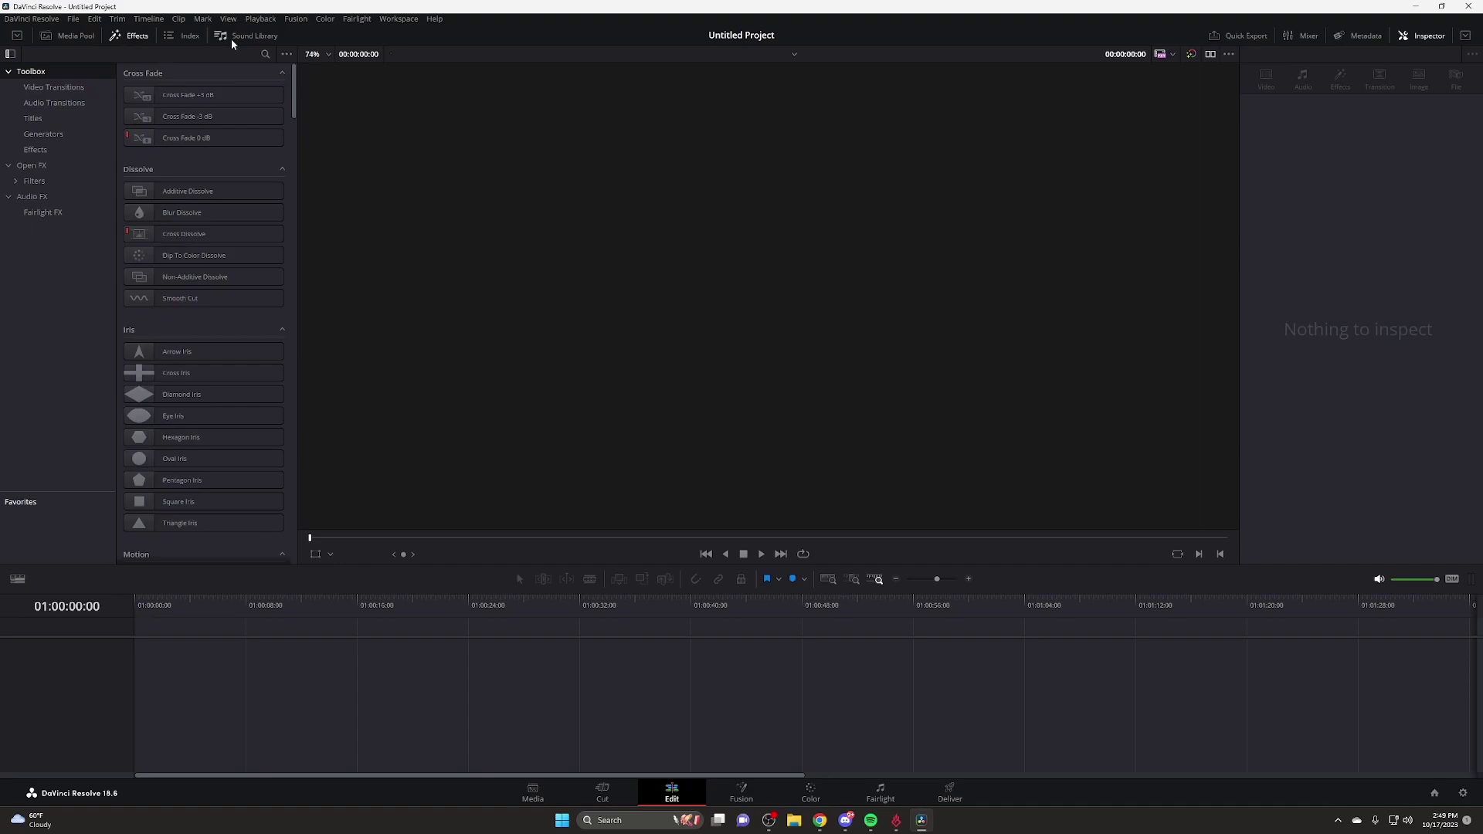
pyautogui.click(131, 36)
pyautogui.click(131, 36)
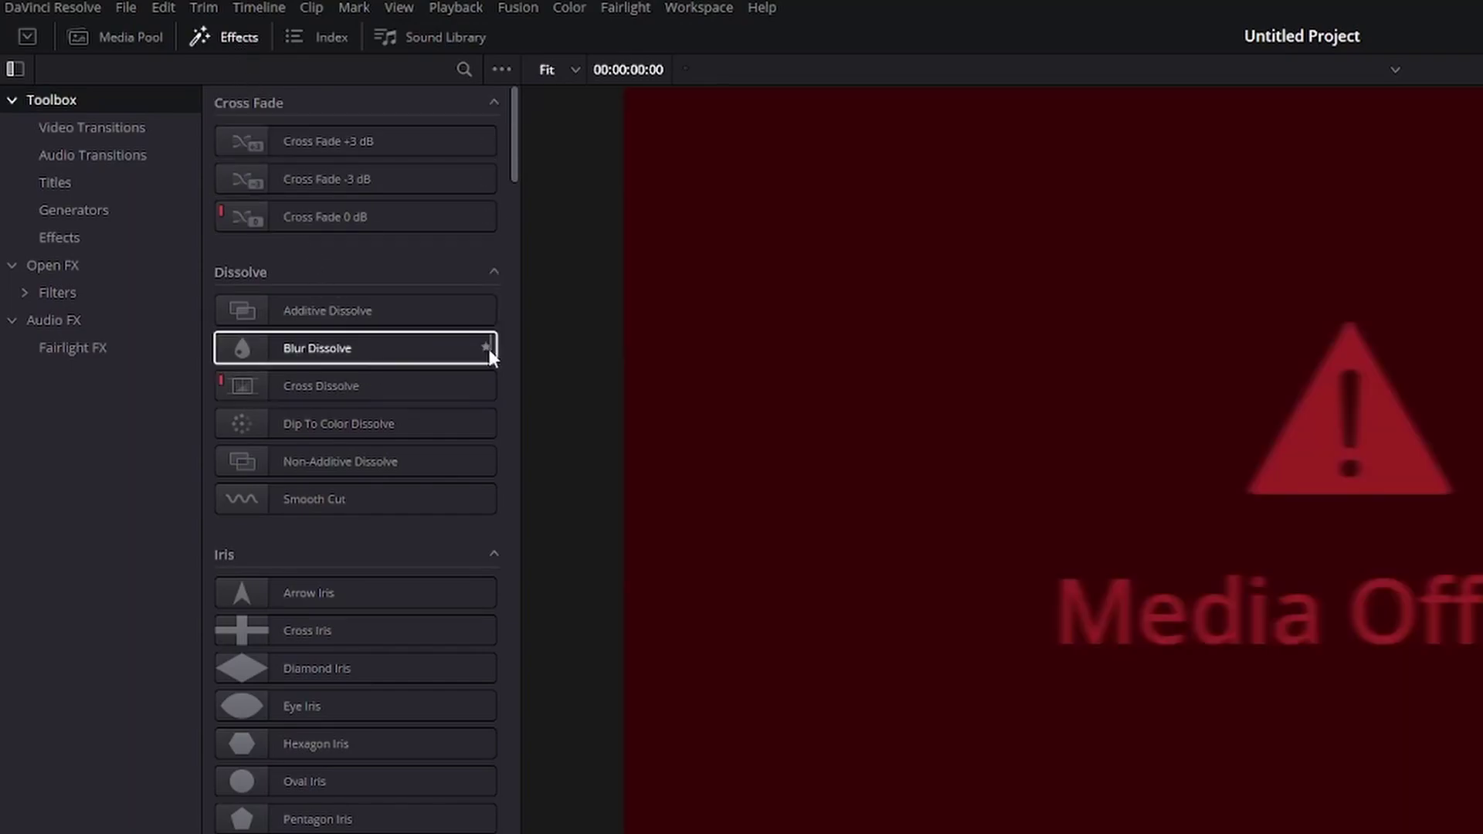
pyautogui.click(59, 237)
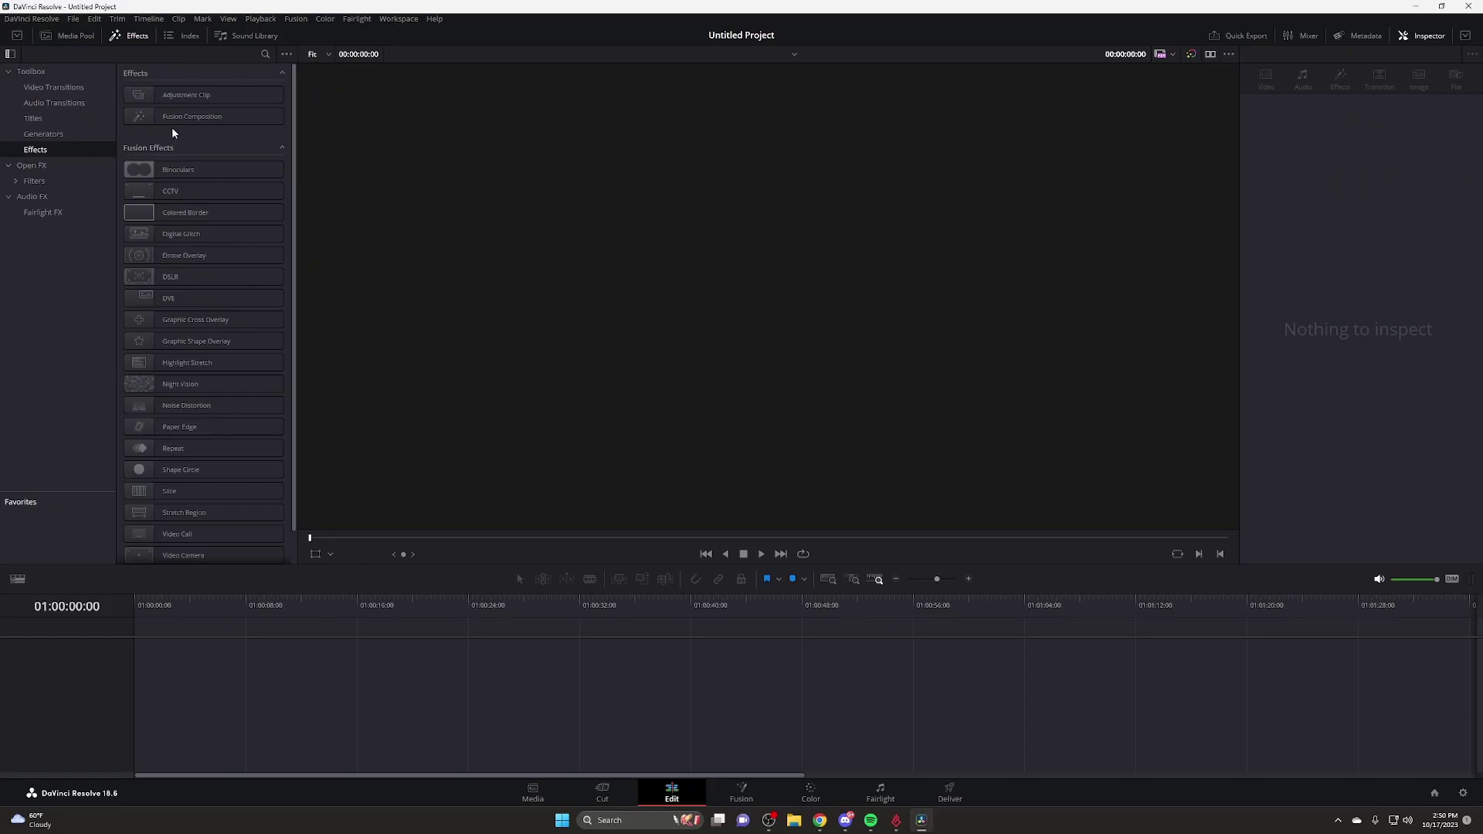
pyautogui.click(62, 88)
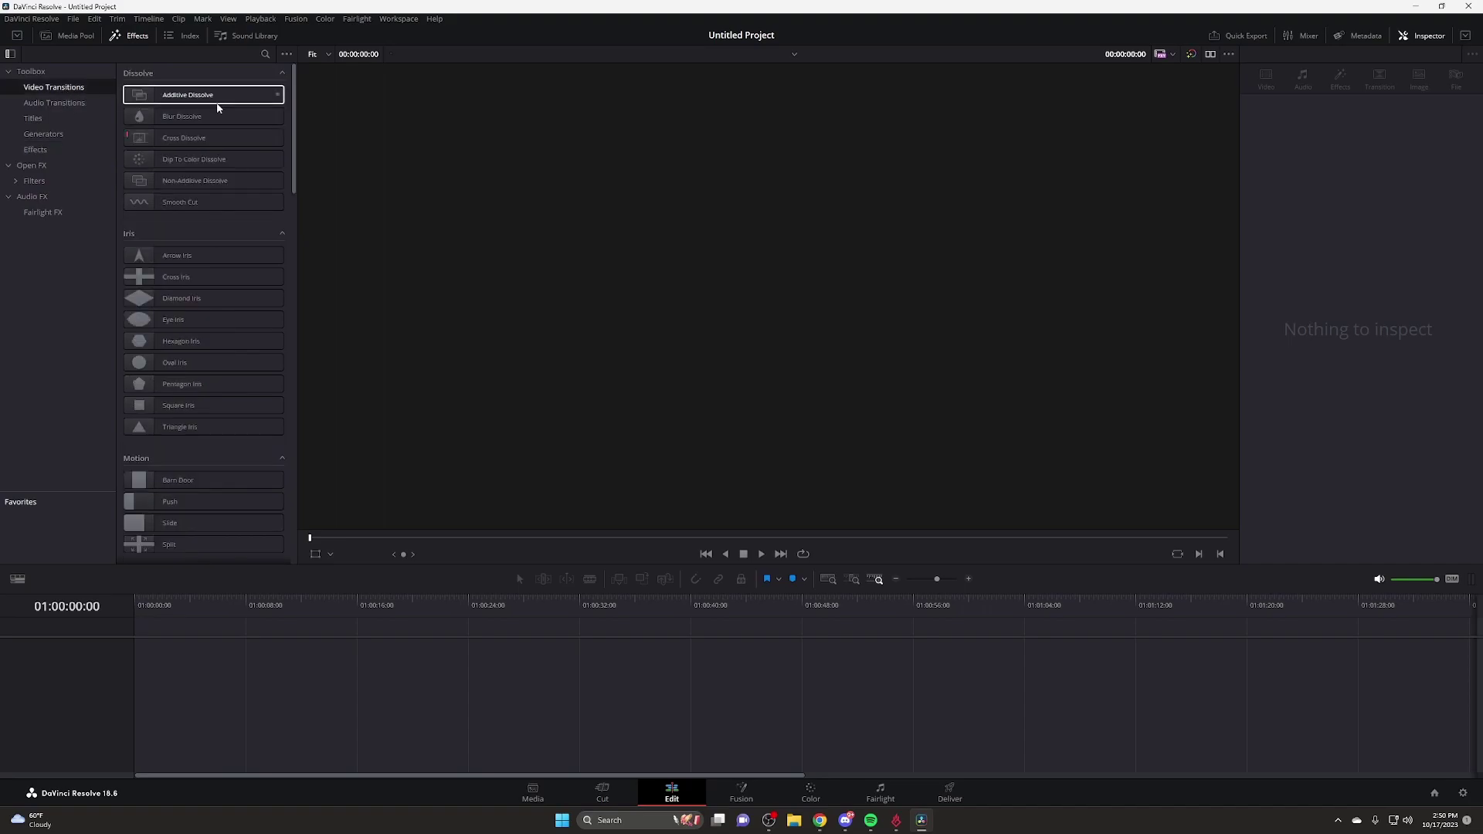
pyautogui.scroll(-5, 265, 255)
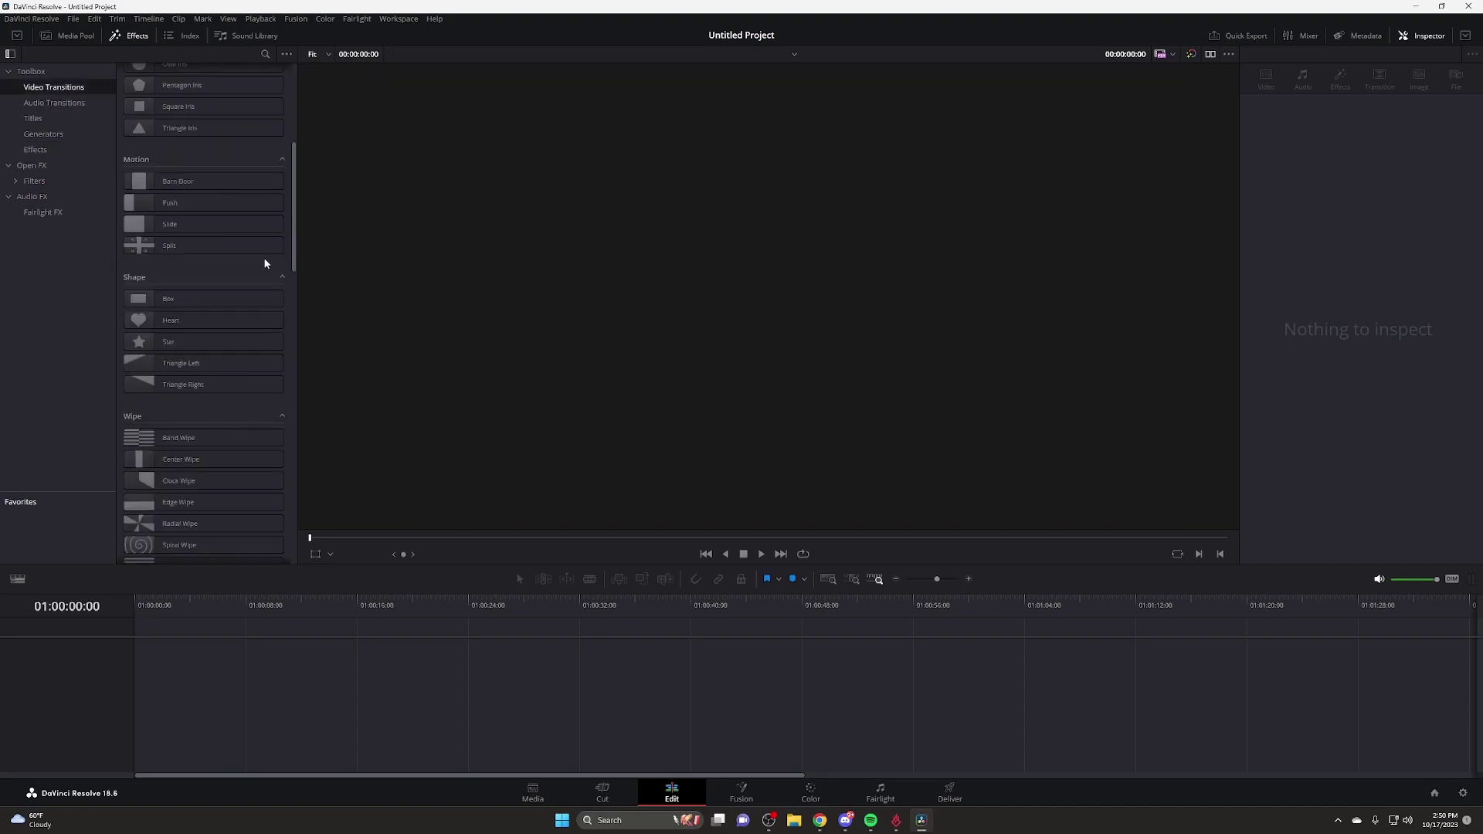
pyautogui.scroll(-7, 265, 264)
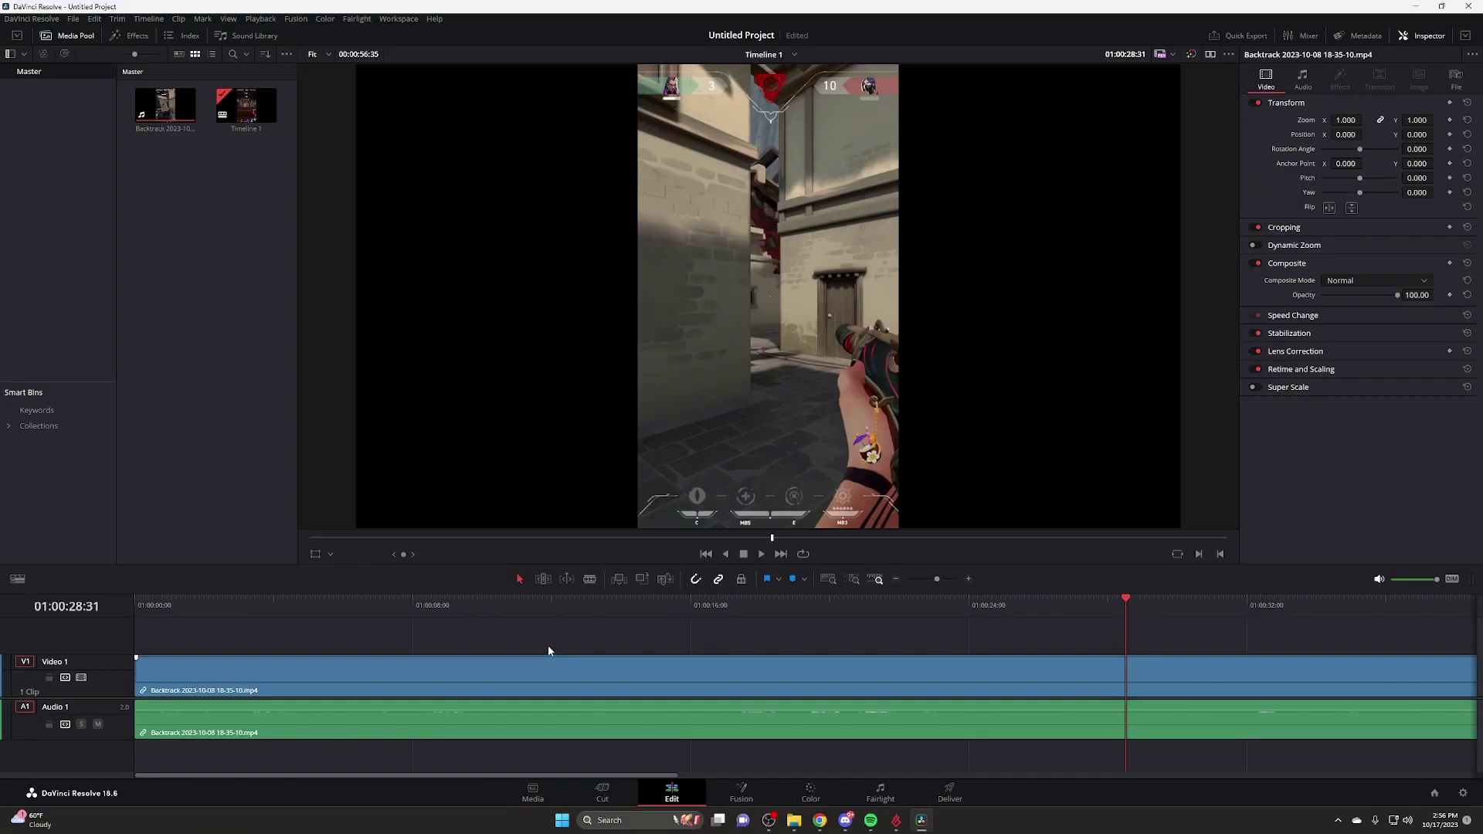
# Resize the V1 and A1 tracks, move the playhead near the clip start, and enlarge Audio 1's waveform.
pyautogui.scroll(-5, 0, 554)
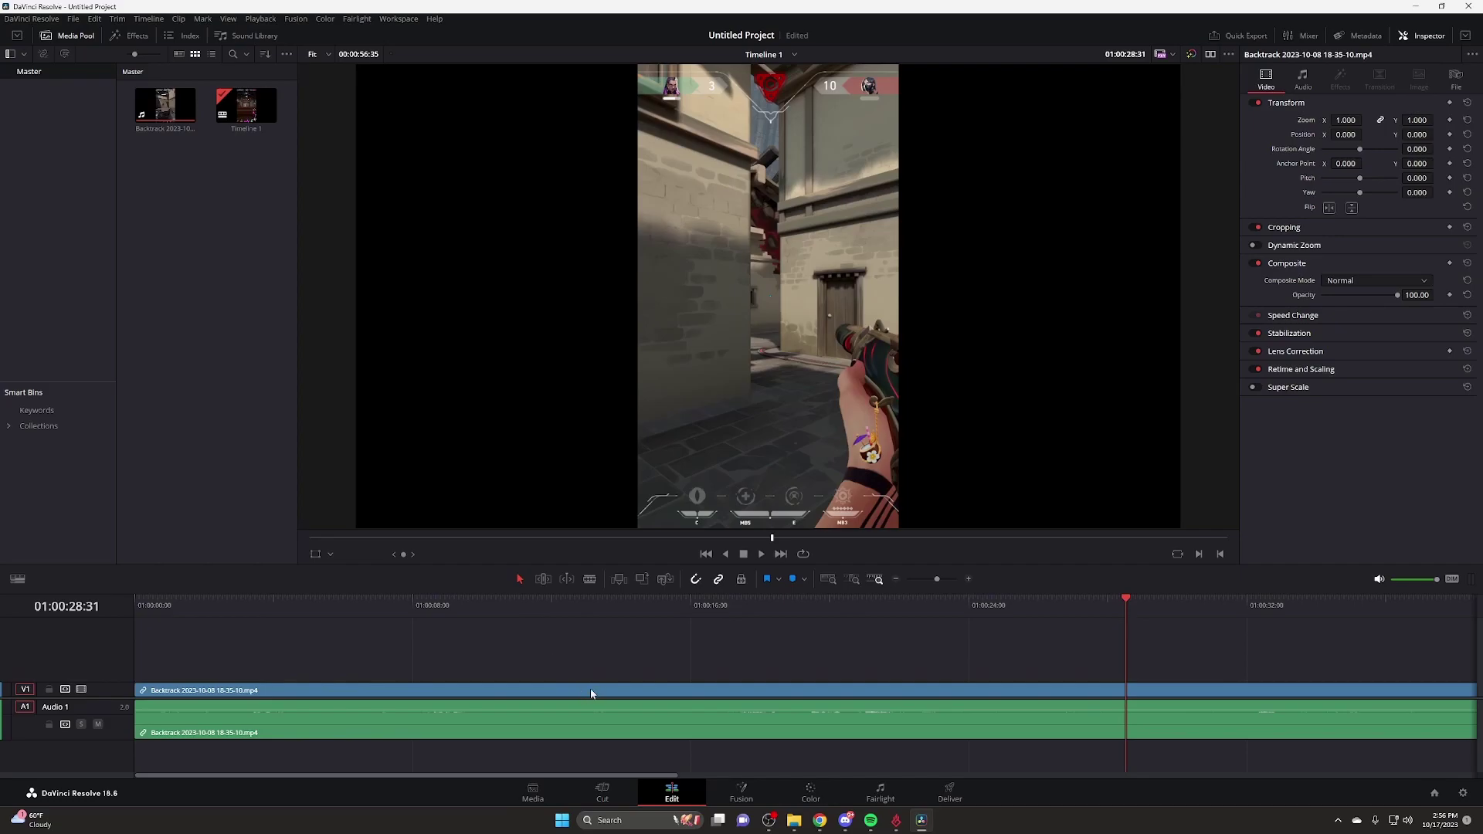
pyautogui.scroll(2, 567, 730)
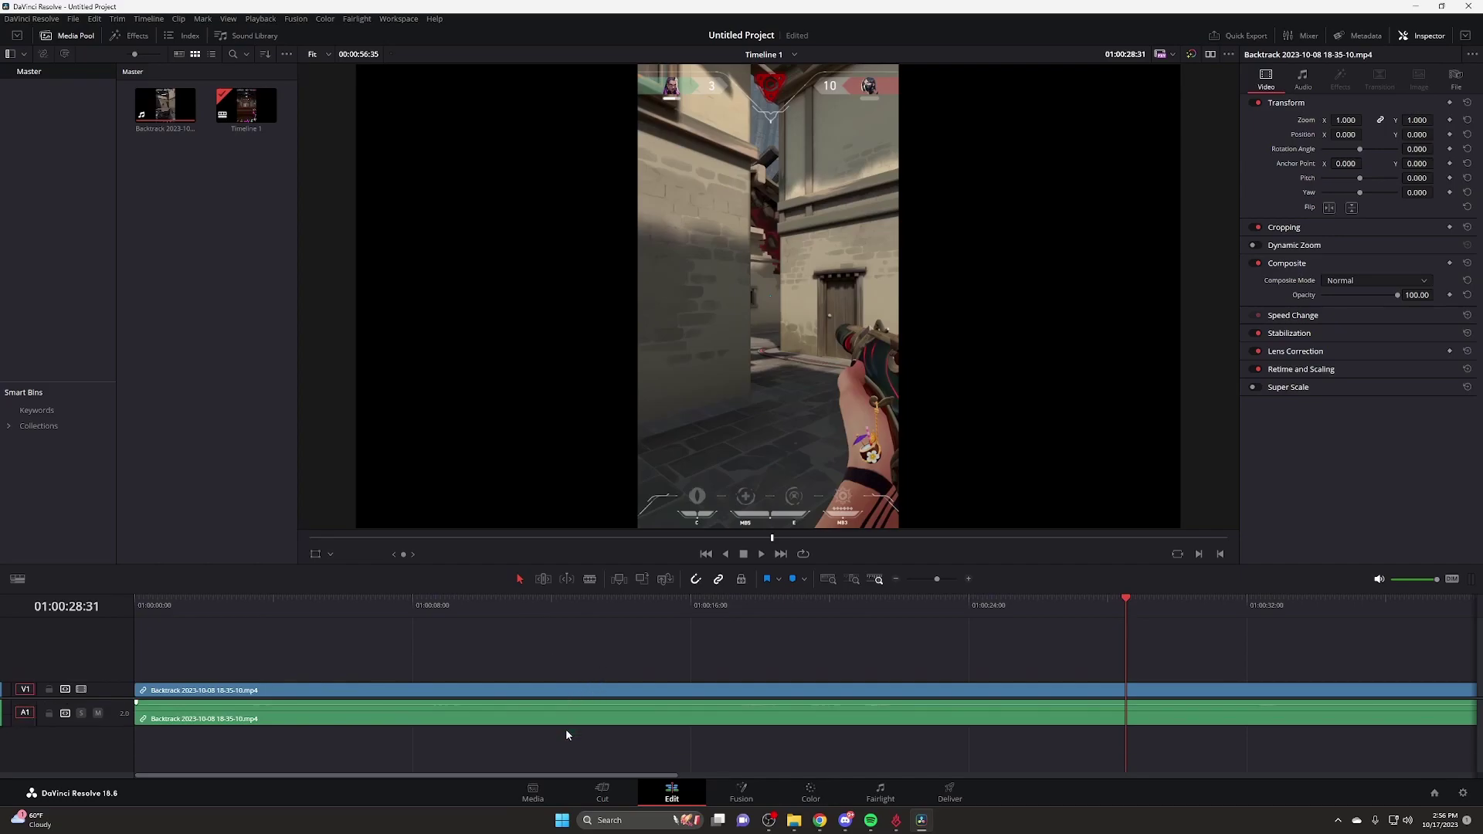
pyautogui.scroll(1, 592, 674)
pyautogui.scroll(2, 592, 673)
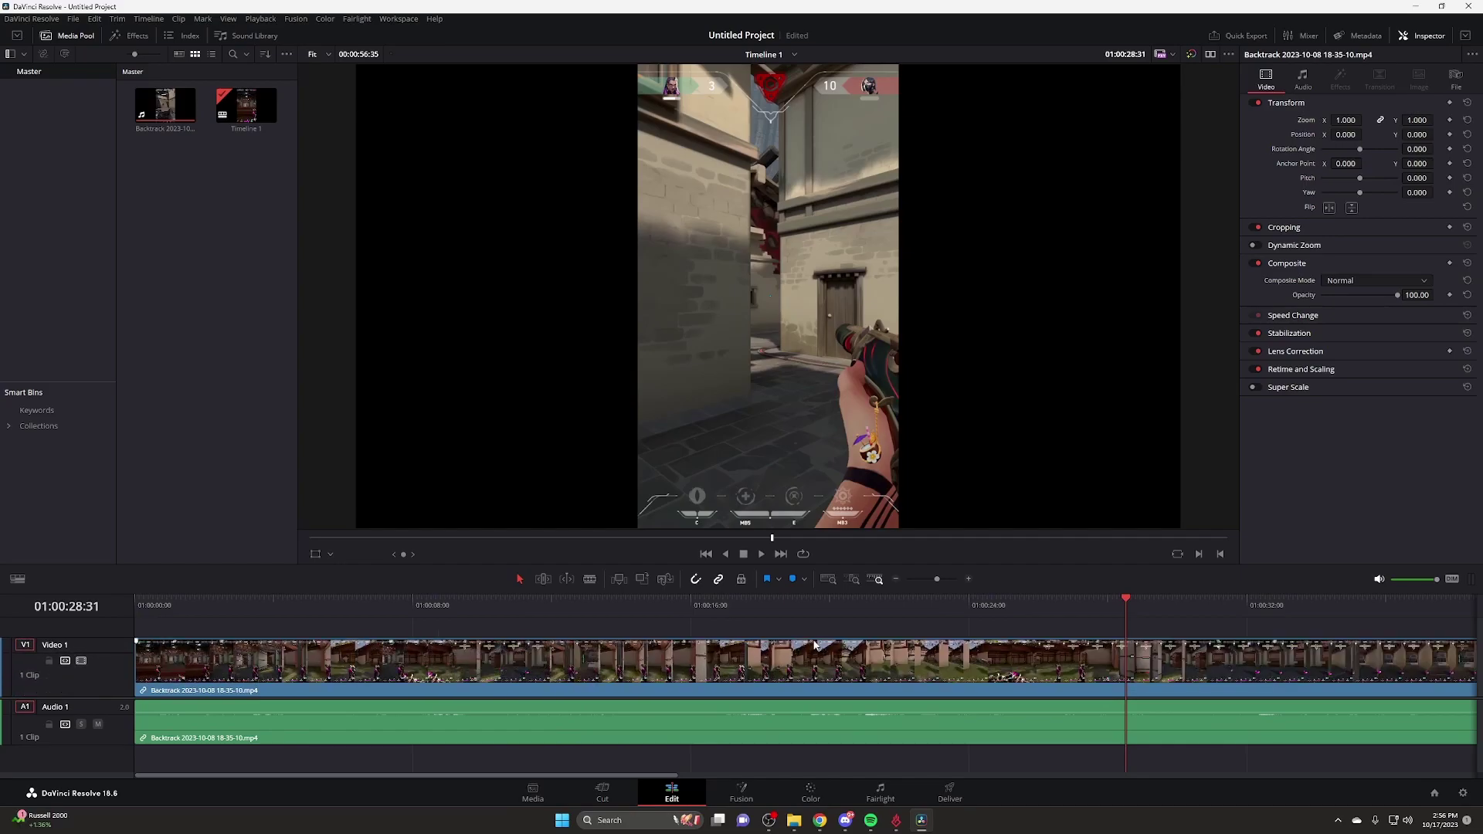
pyautogui.scroll(-2, 815, 645)
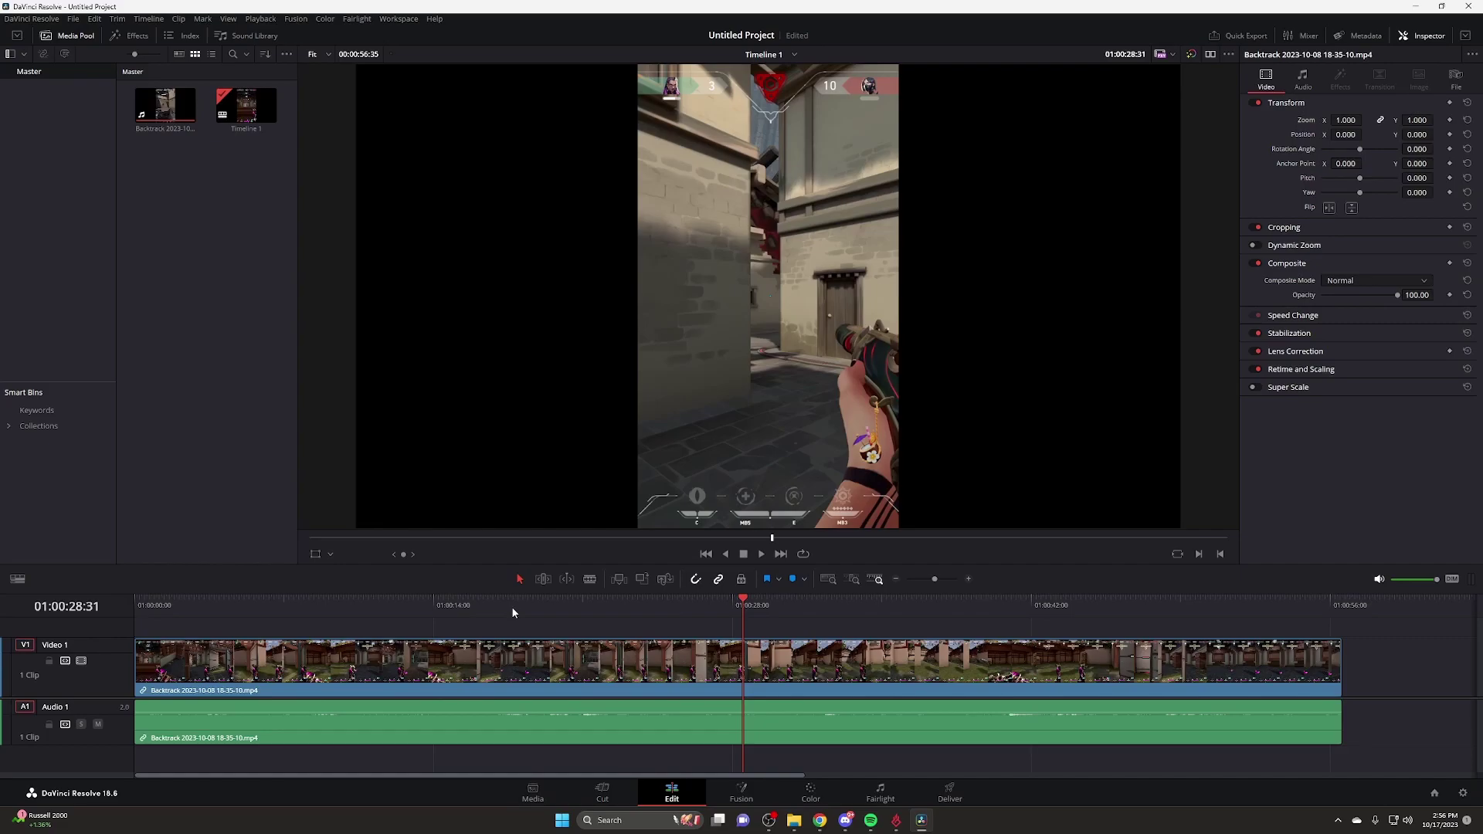
pyautogui.moveTo(491, 610); pyautogui.dragTo(1087, 593)
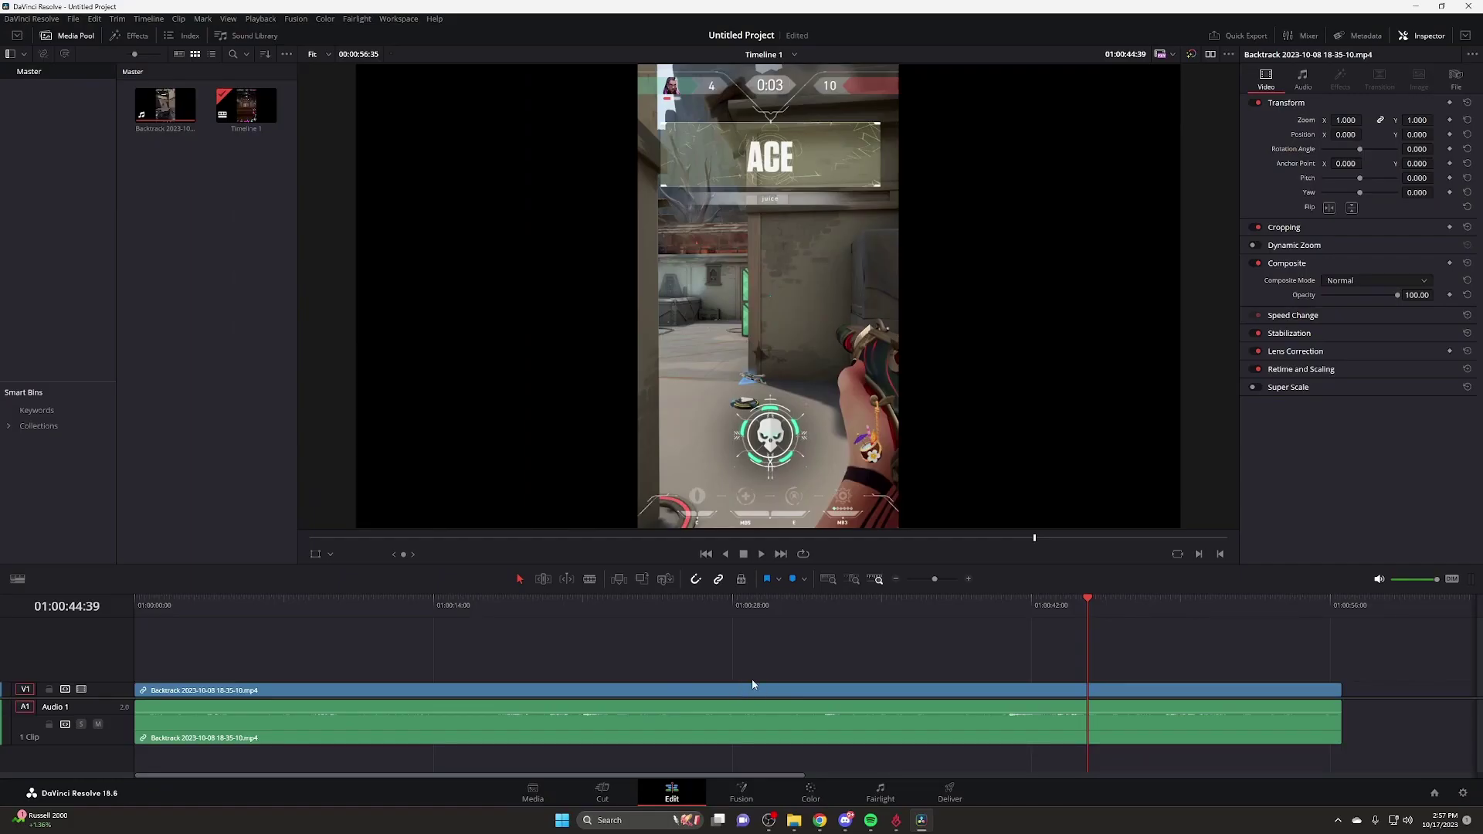
pyautogui.scroll(2, 670, 743)
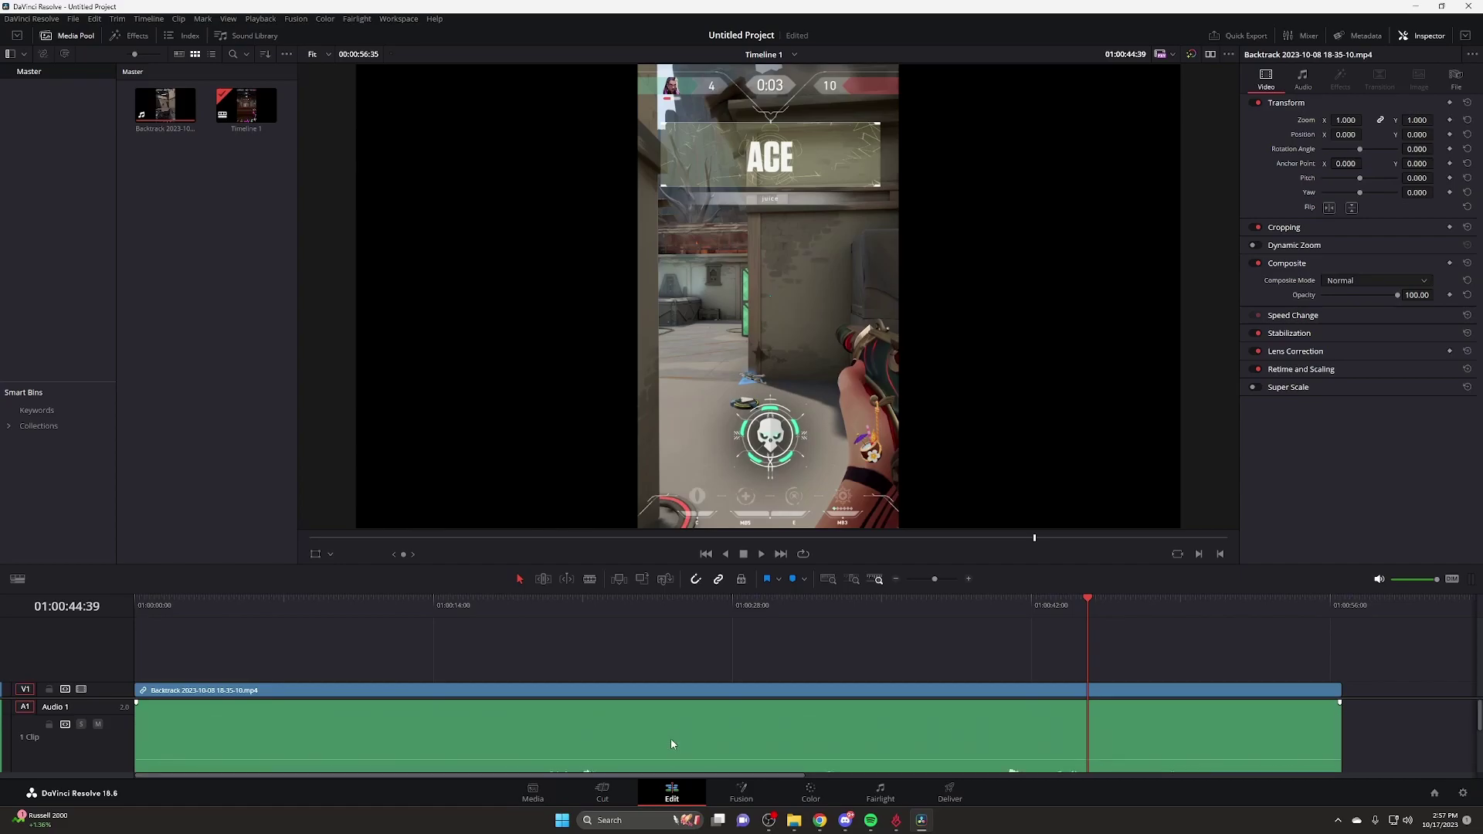
pyautogui.scroll(-3, 671, 743)
pyautogui.scroll(3, 670, 743)
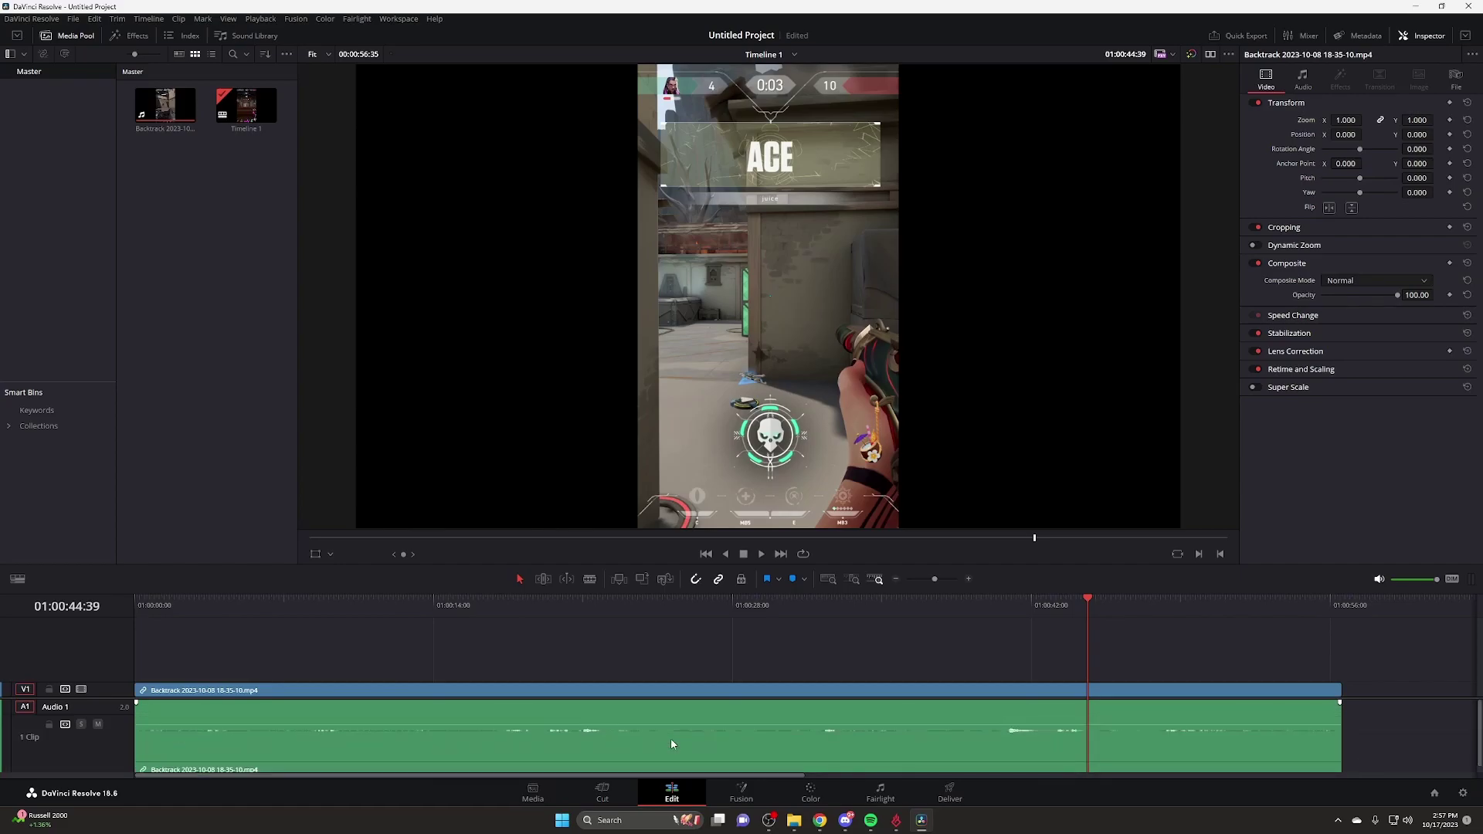
pyautogui.scroll(2, 671, 743)
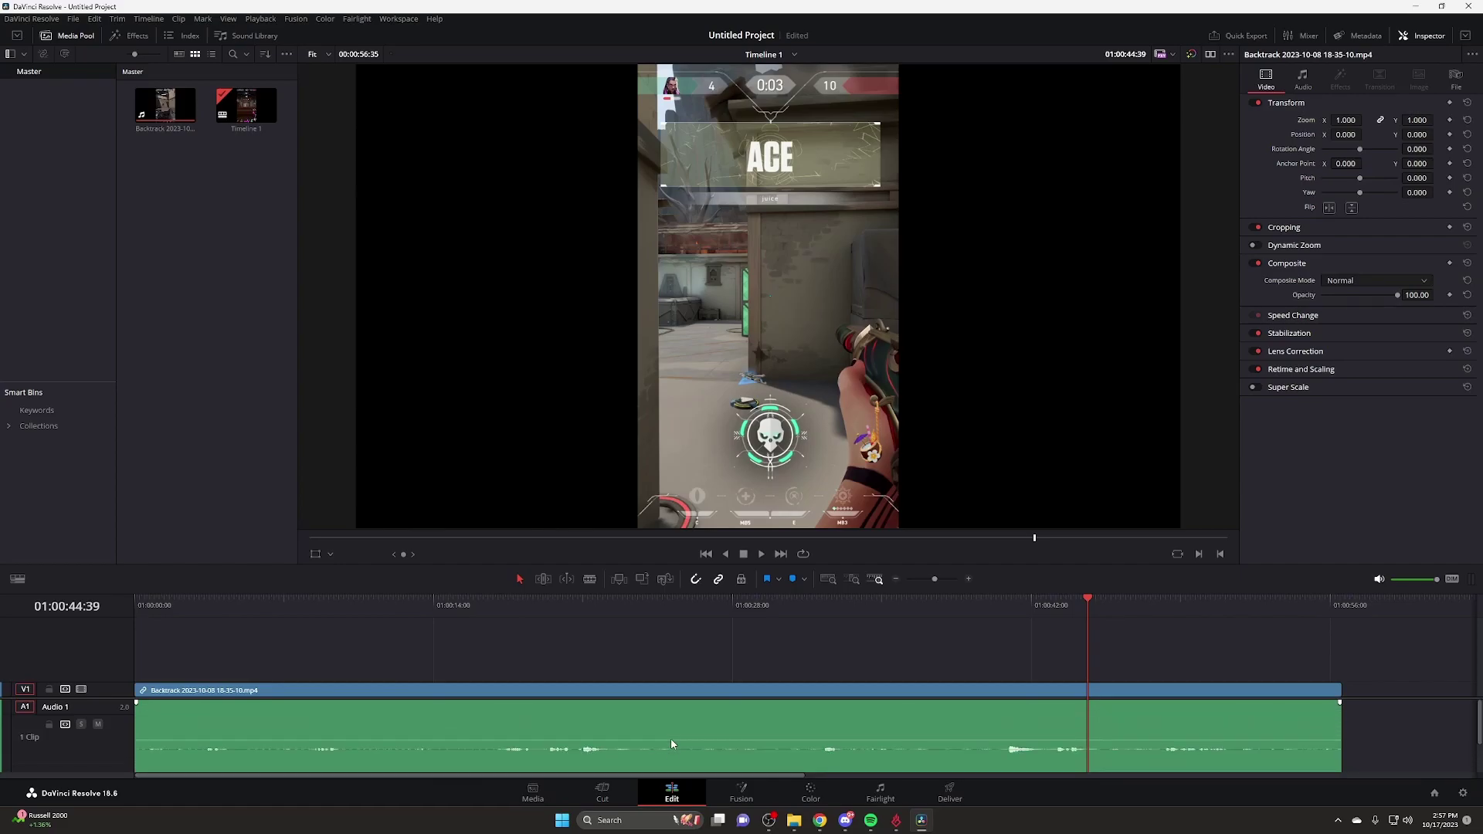
pyautogui.scroll(-2, 671, 744)
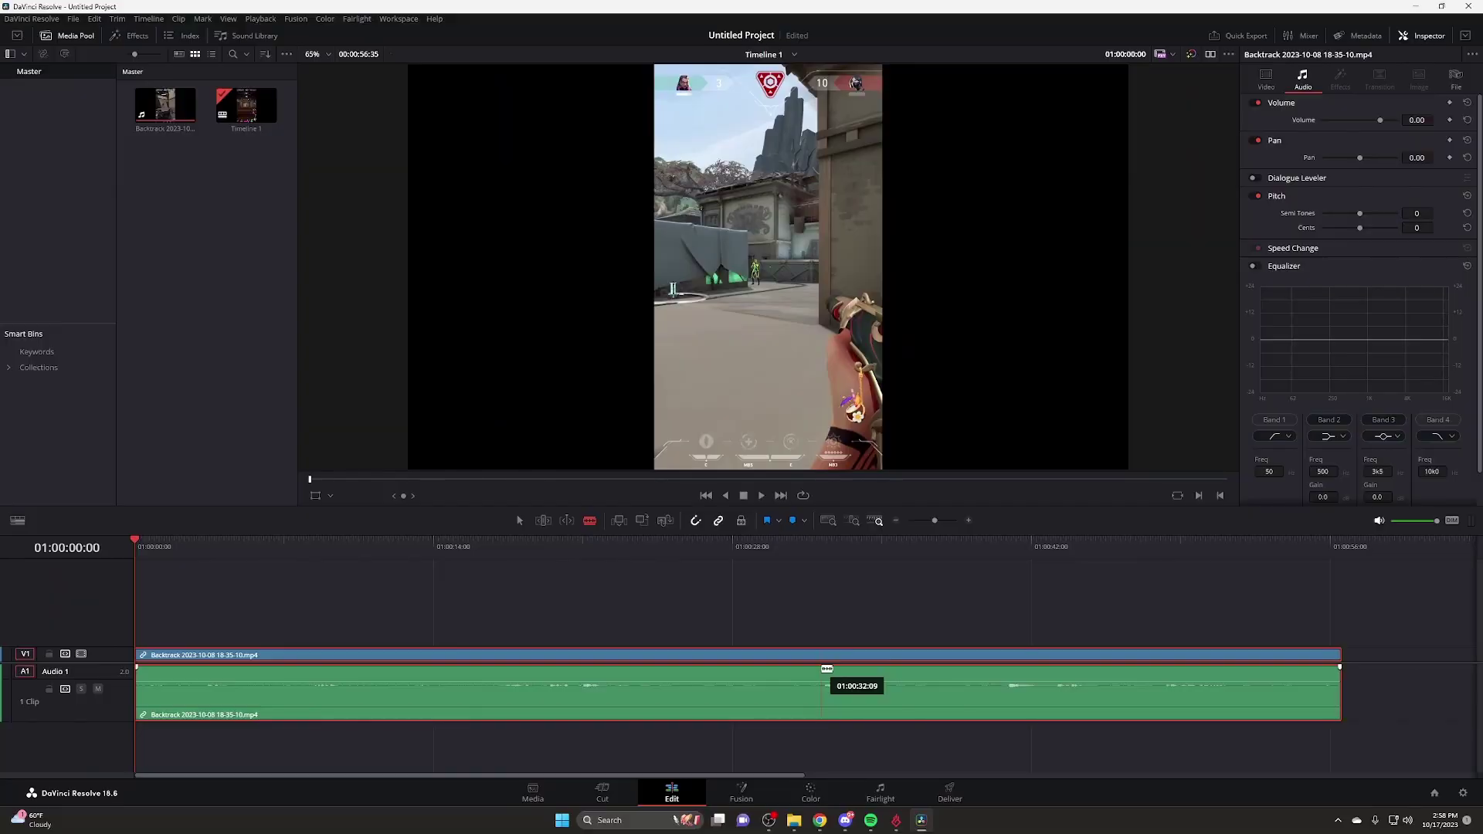
pyautogui.click(819, 685)
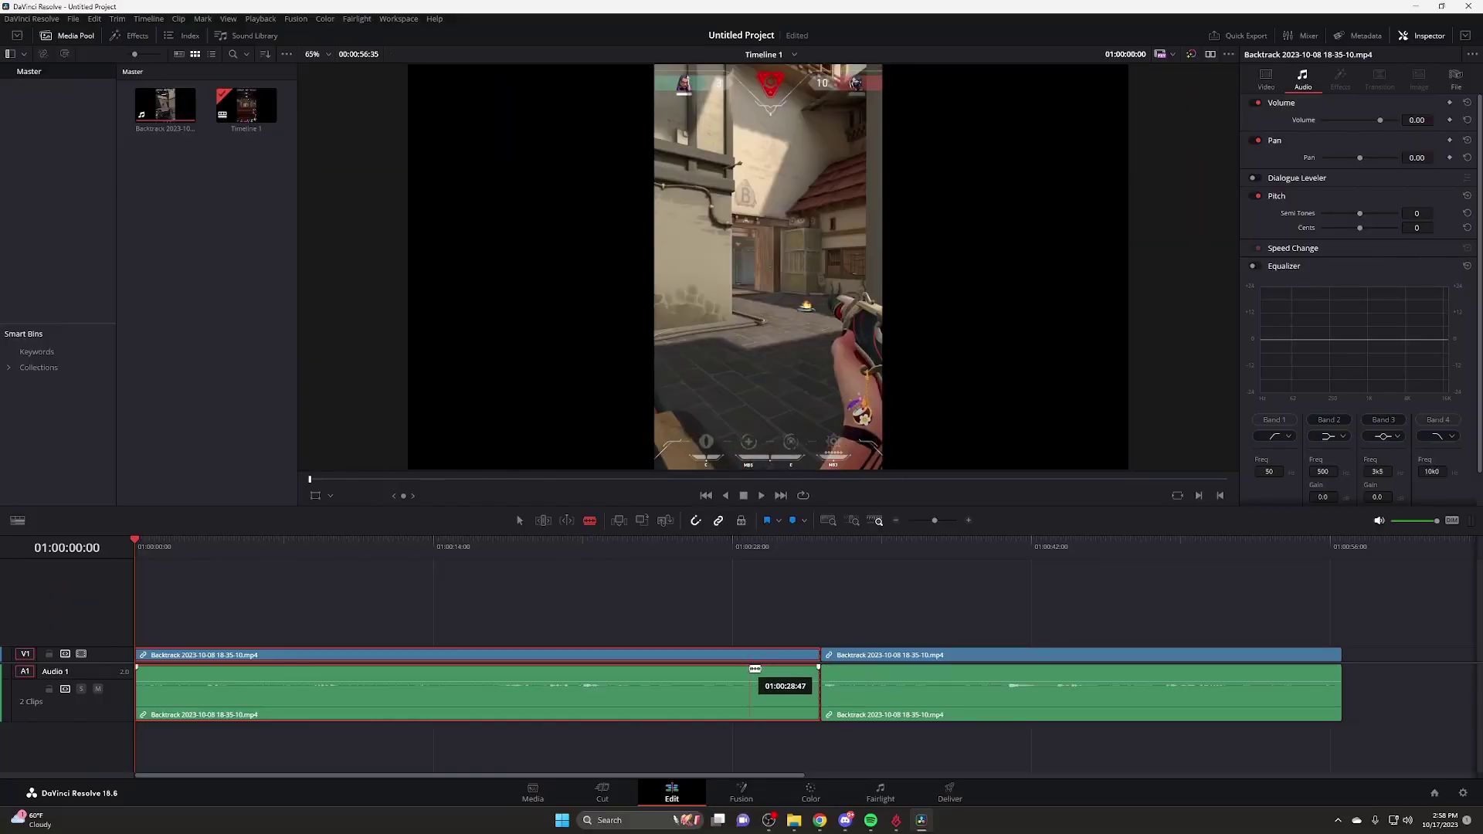
pyautogui.click(750, 669)
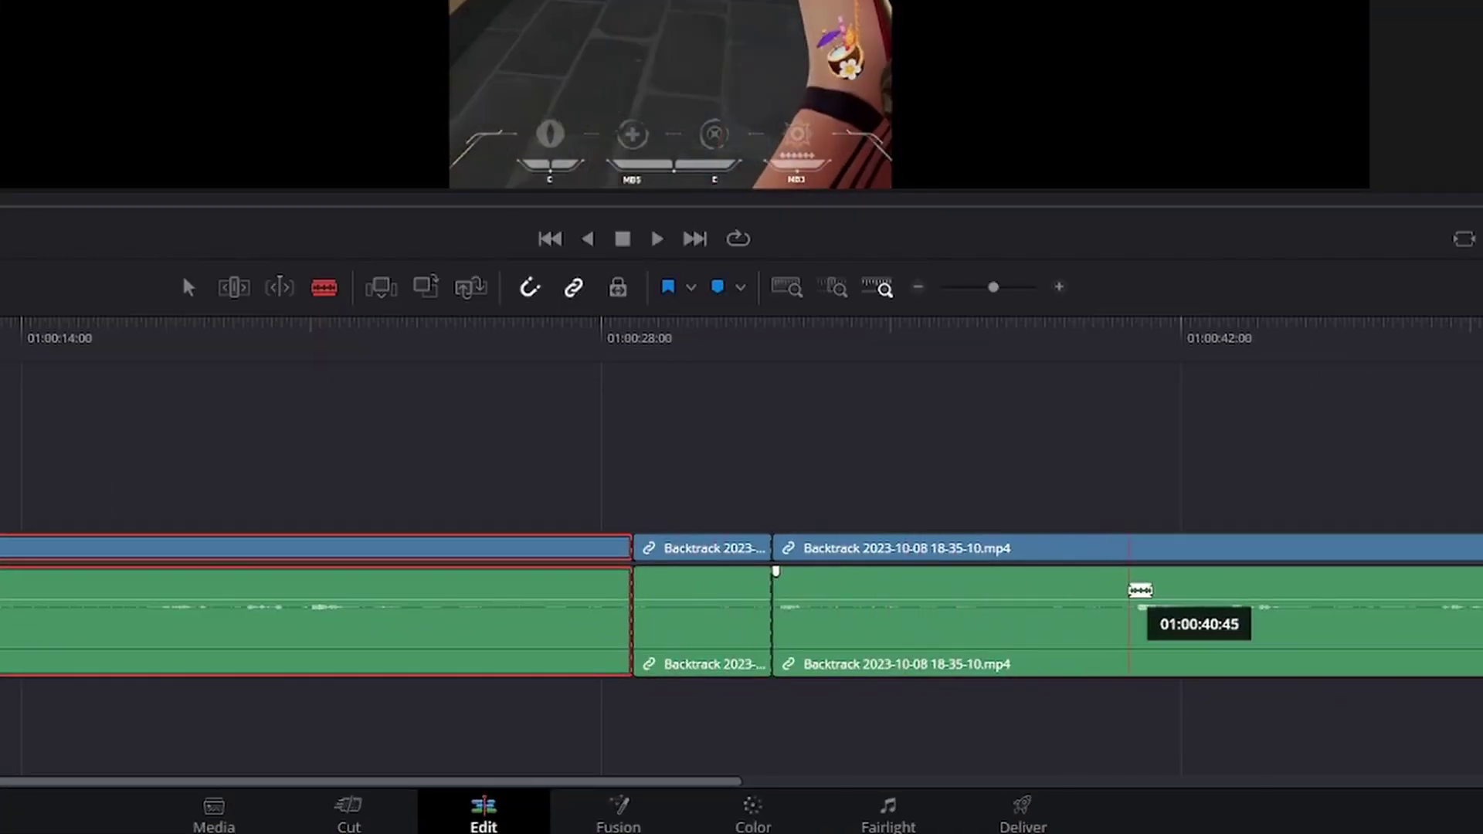
pyautogui.click(1130, 590)
pyautogui.click(936, 590)
pyautogui.click(857, 590)
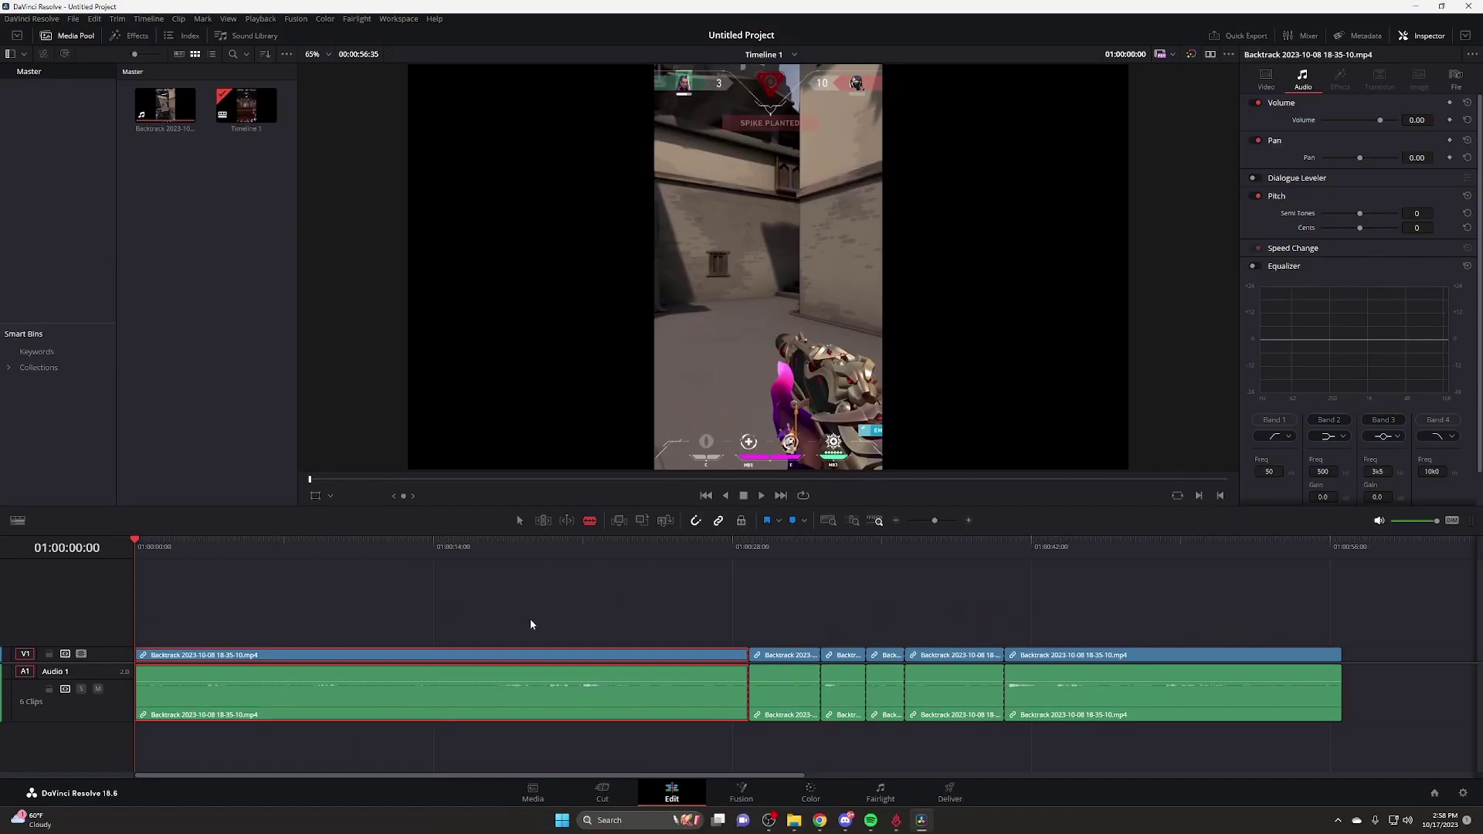
pyautogui.hotkey('ctrl', 'z')
pyautogui.hotkey('ctrl', 'z')
pyautogui.hotkey('ctrl', 'z')
pyautogui.hotkey('ctrl', 'z')
pyautogui.hotkey('ctrl', 'z')
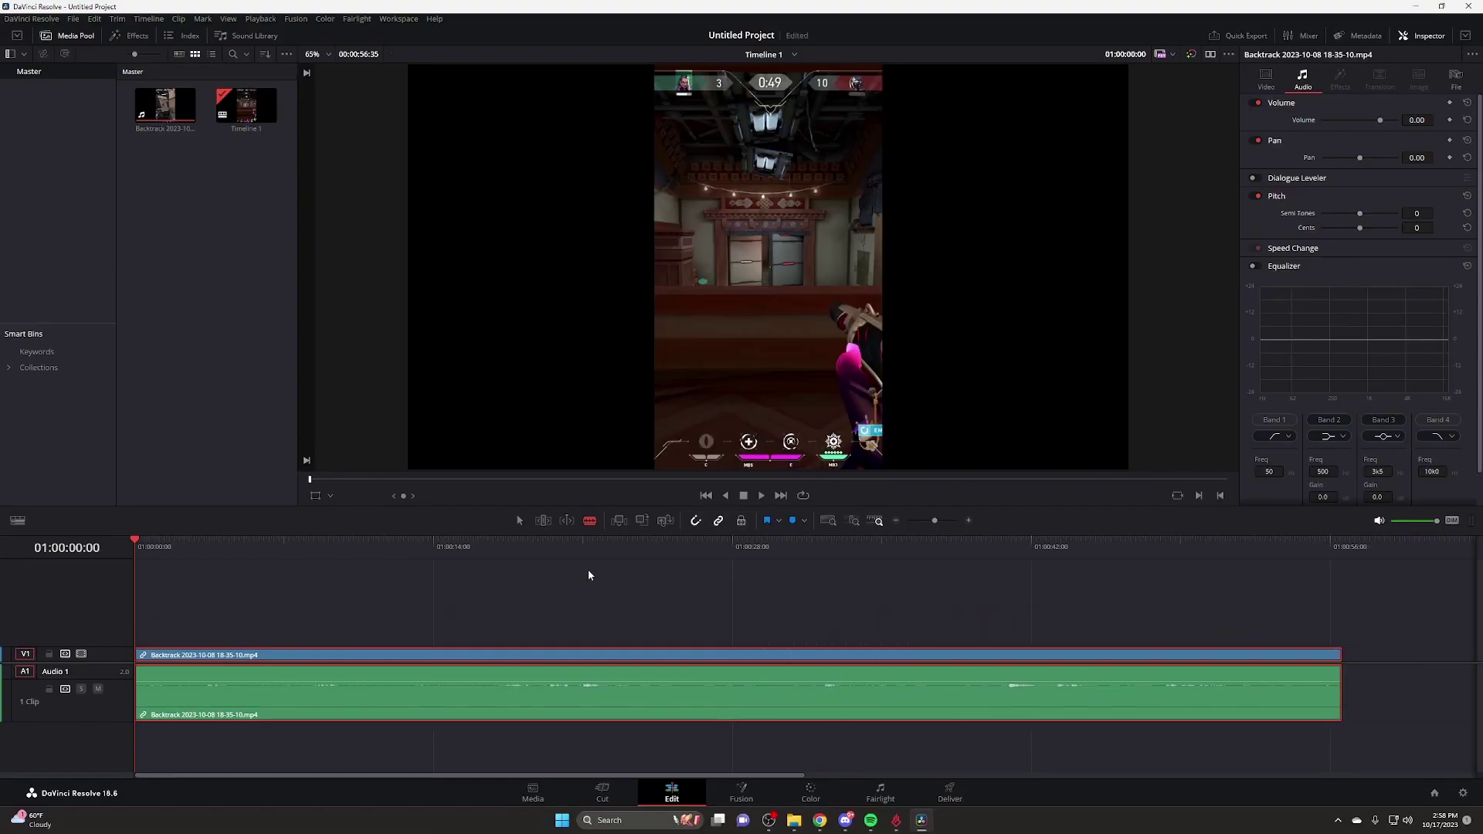
pyautogui.click(520, 520)
pyautogui.click(589, 522)
pyautogui.press('a')
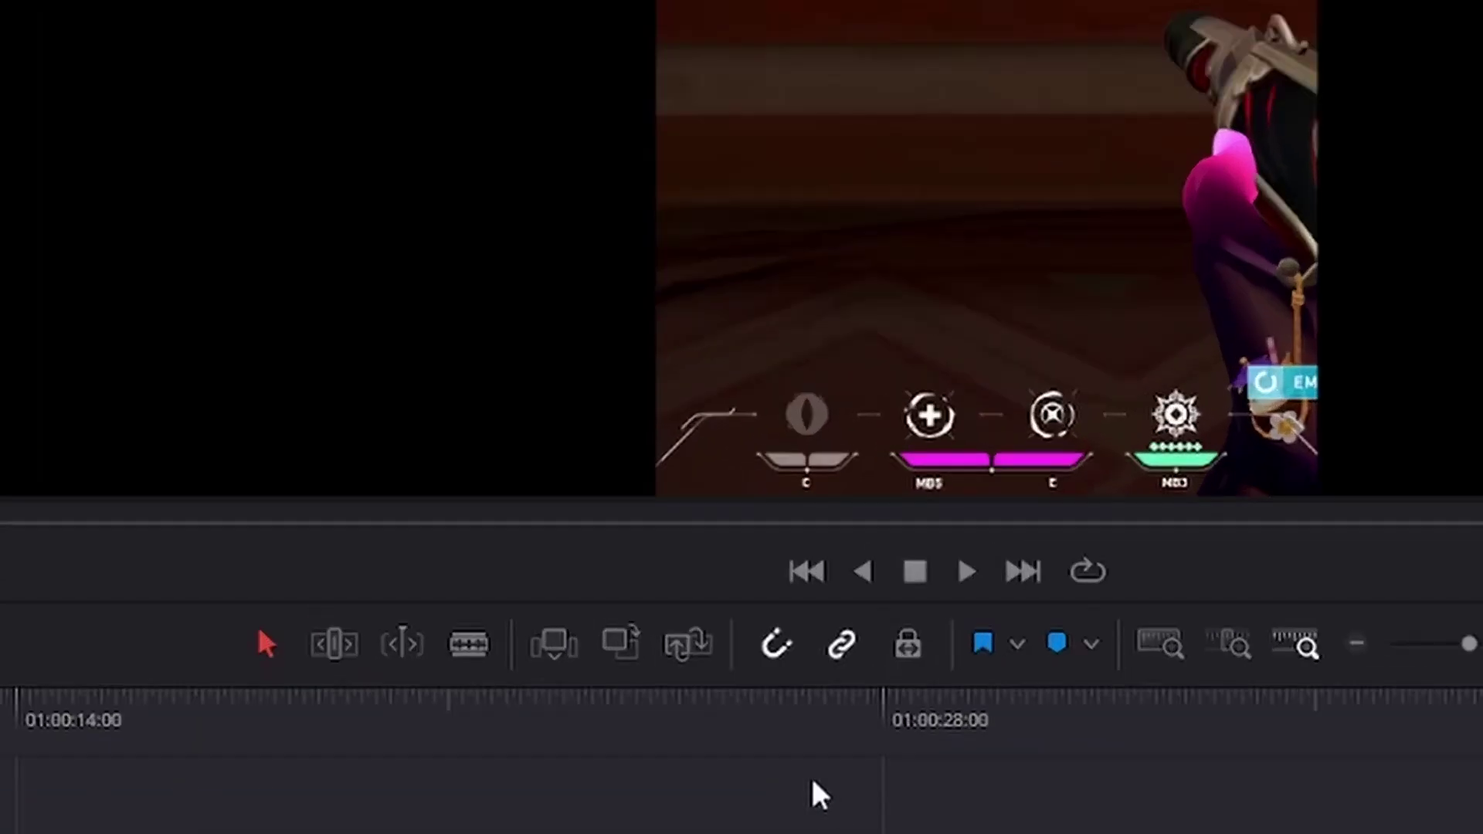
pyautogui.click(775, 647)
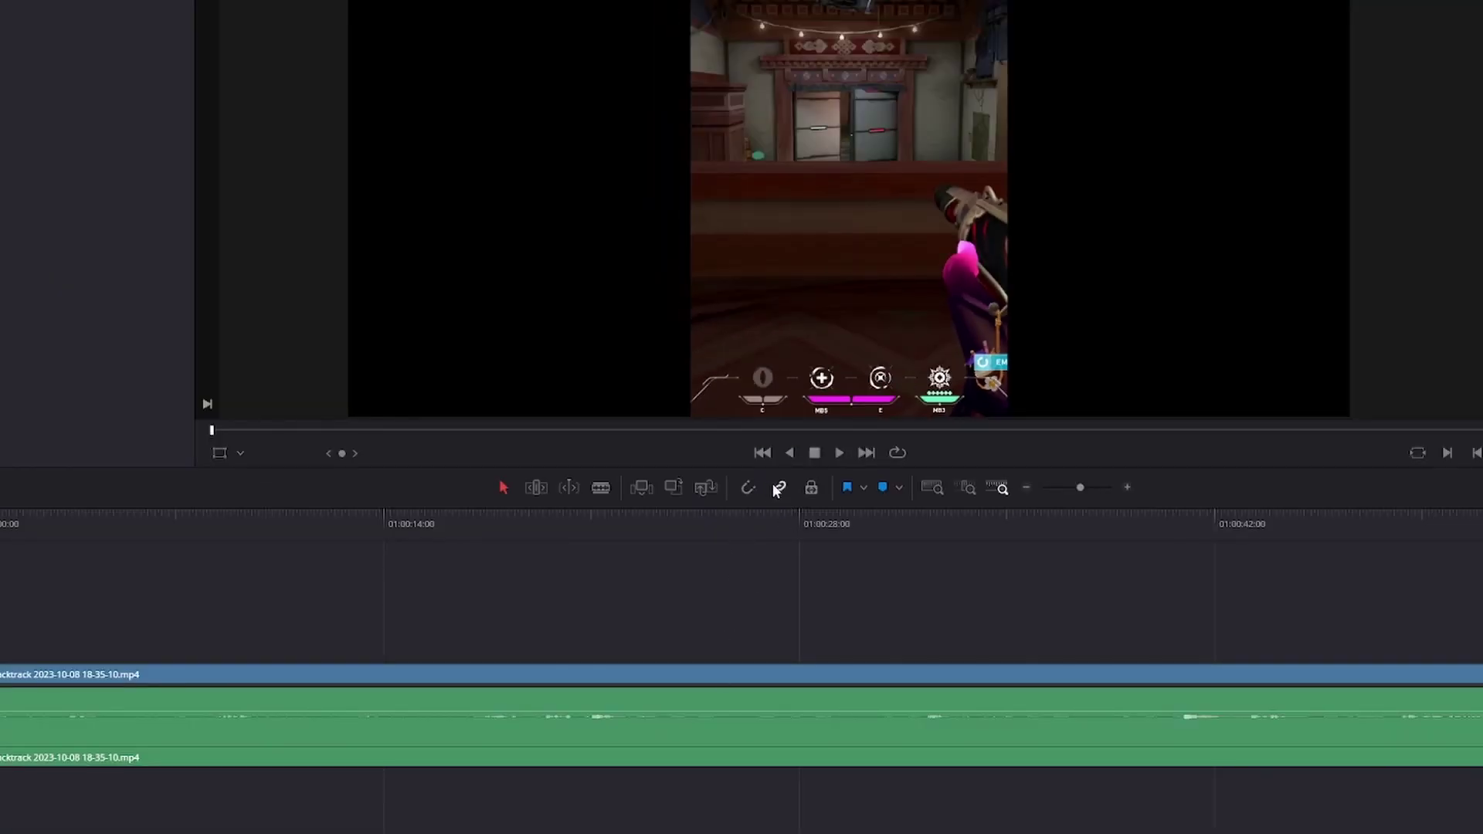
pyautogui.click(703, 708)
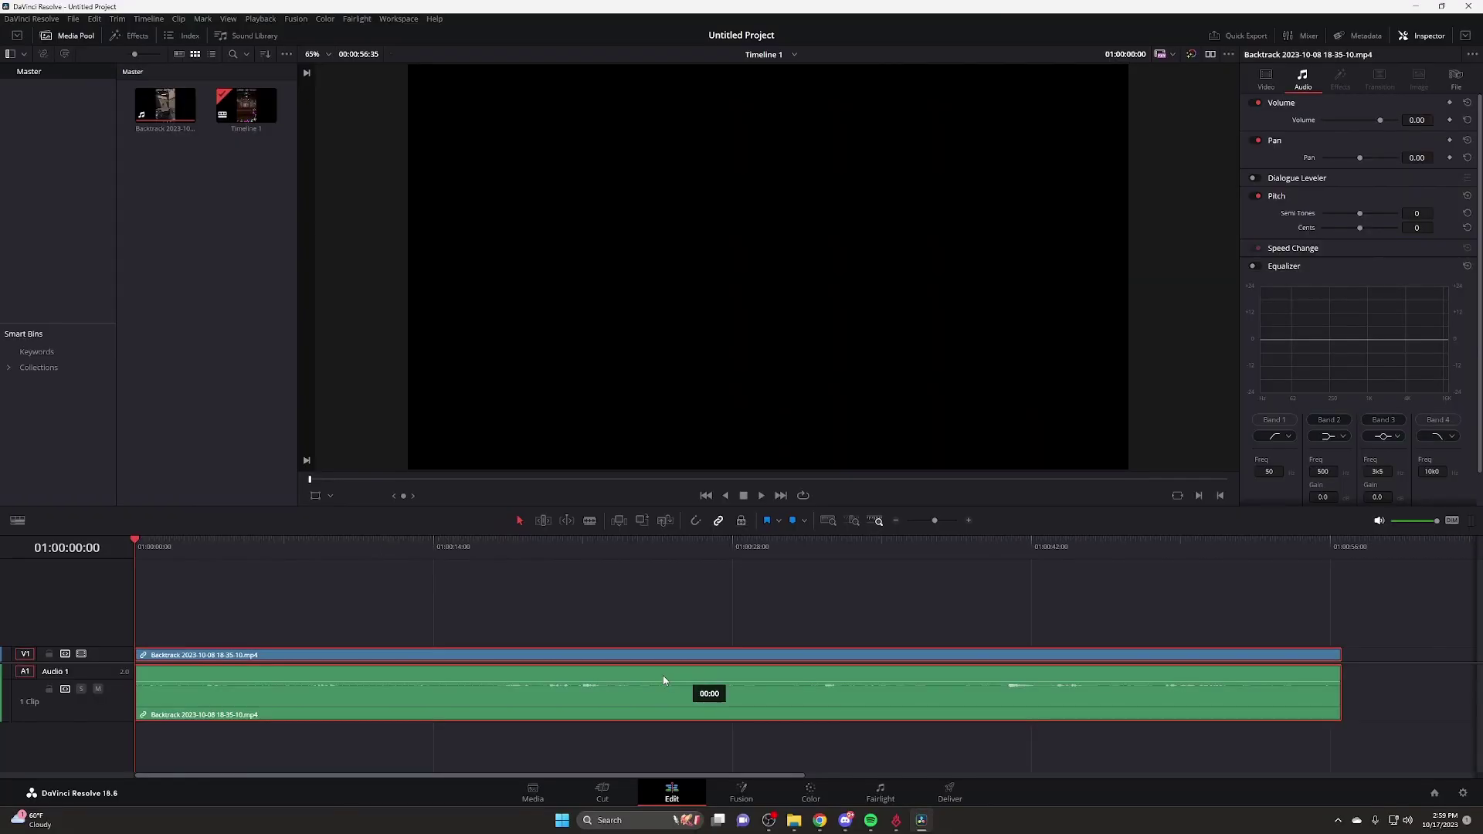
pyautogui.moveTo(663, 677); pyautogui.dragTo(547, 706)
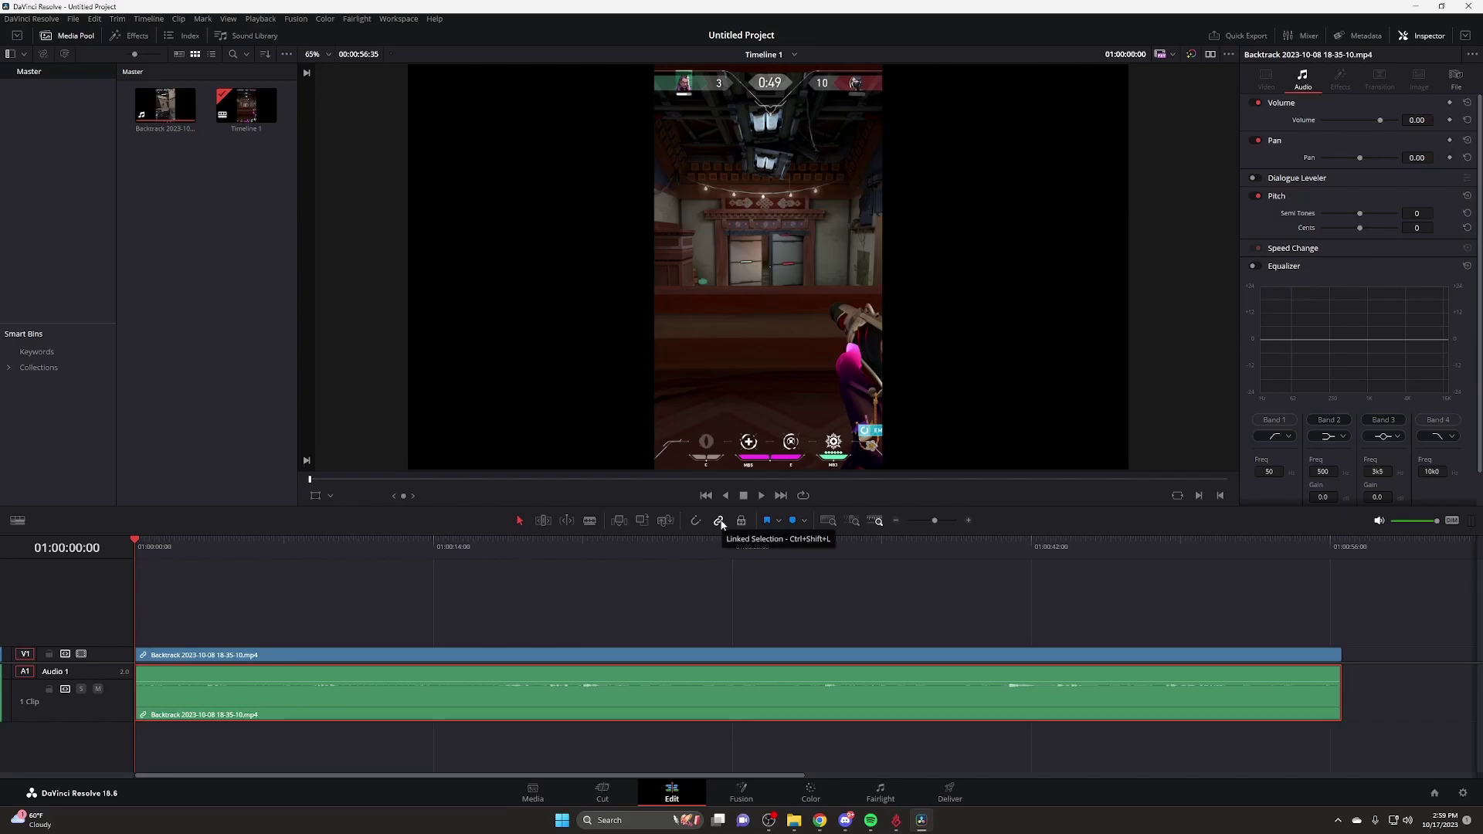
# Turn on Linked Selection, move the clip to the timeline start, and blade it in two places.
pyautogui.click(721, 524)
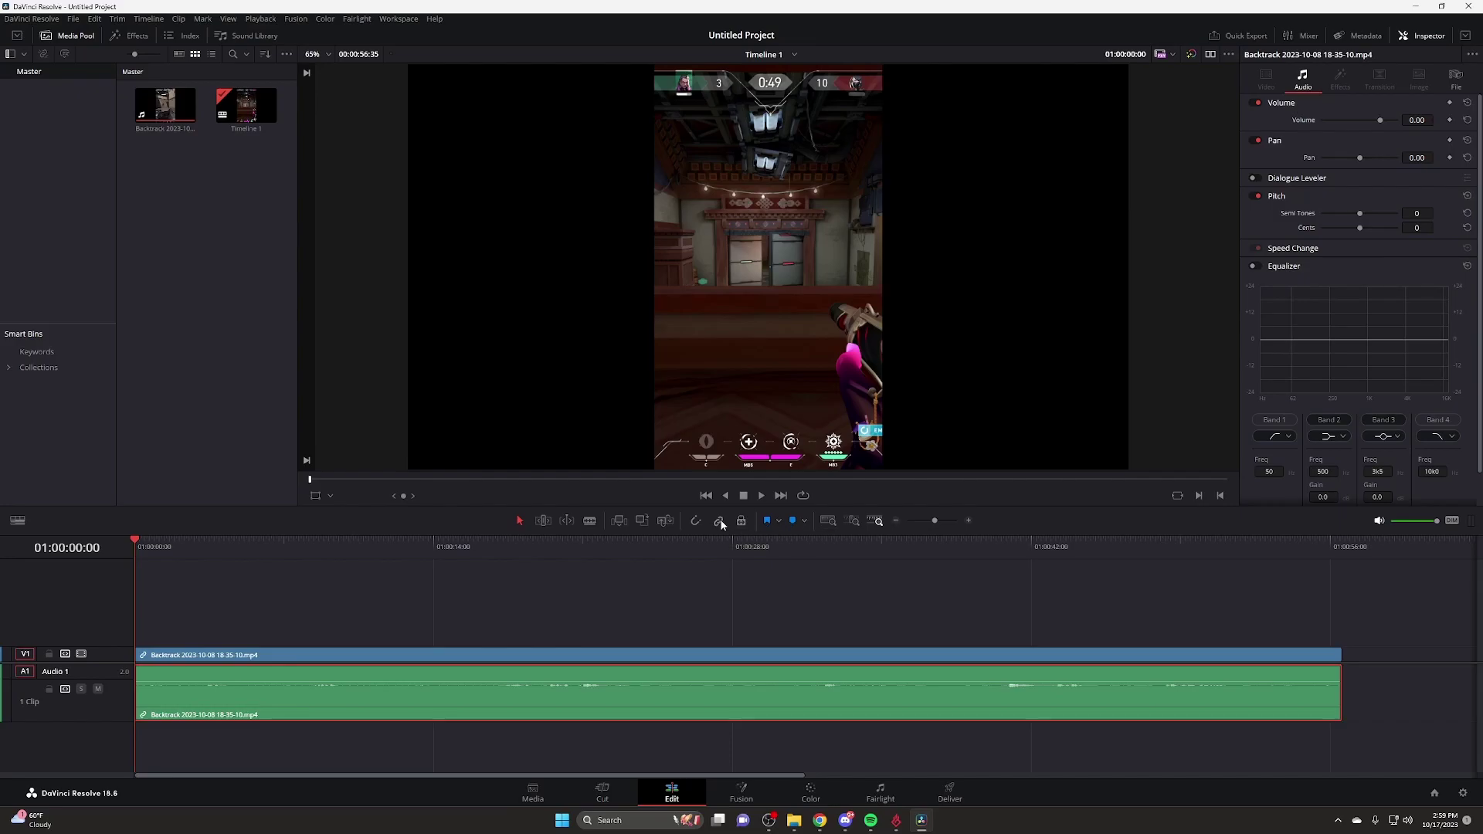
pyautogui.click(705, 657)
pyautogui.moveTo(705, 658)
pyautogui.mouseDown()
pyautogui.moveTo(613, 674)
pyautogui.moveTo(808, 674)
pyautogui.moveTo(680, 665)
pyautogui.mouseUp()
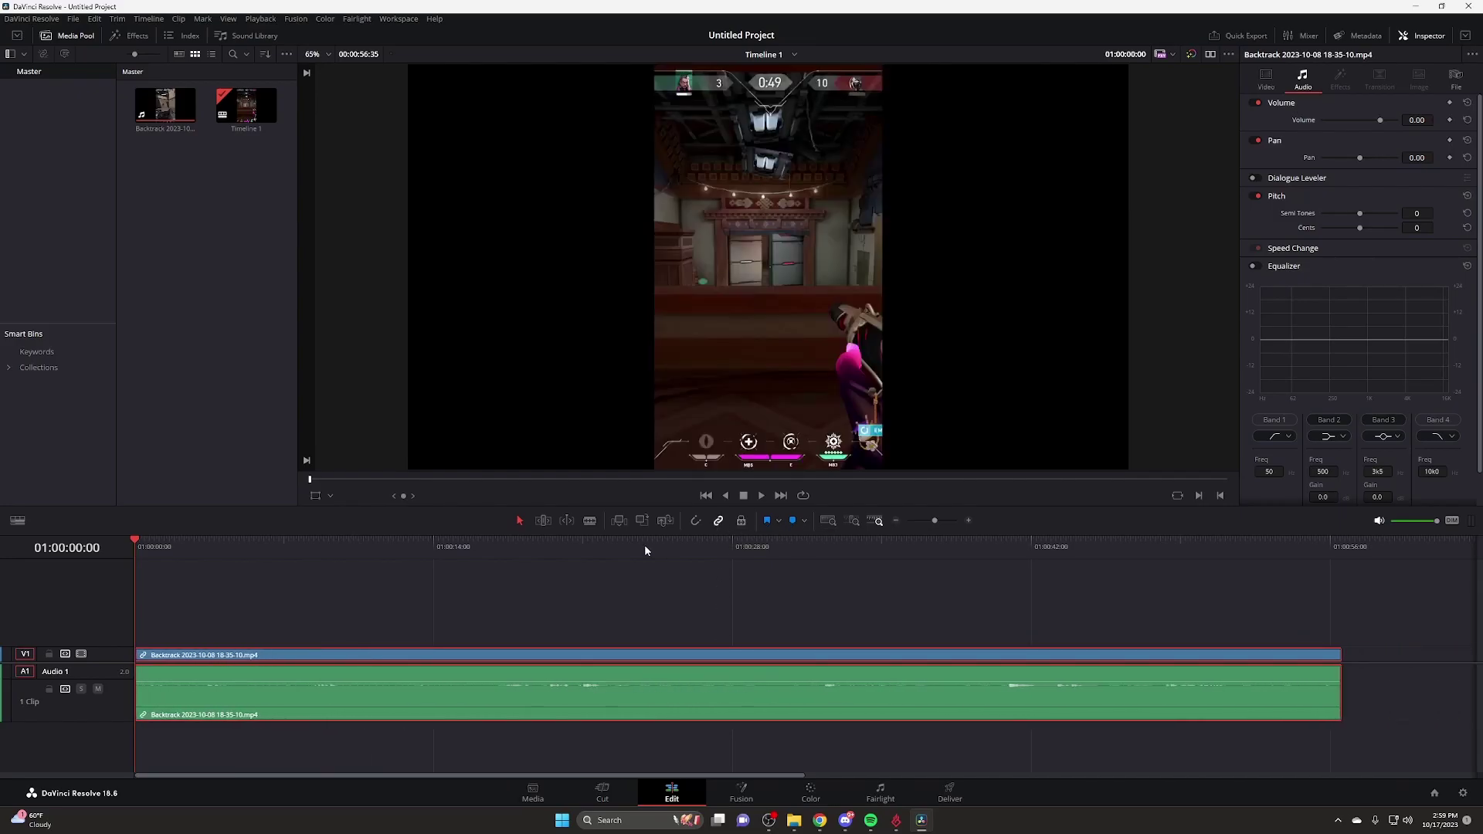
pyautogui.click(589, 520)
pyautogui.click(653, 666)
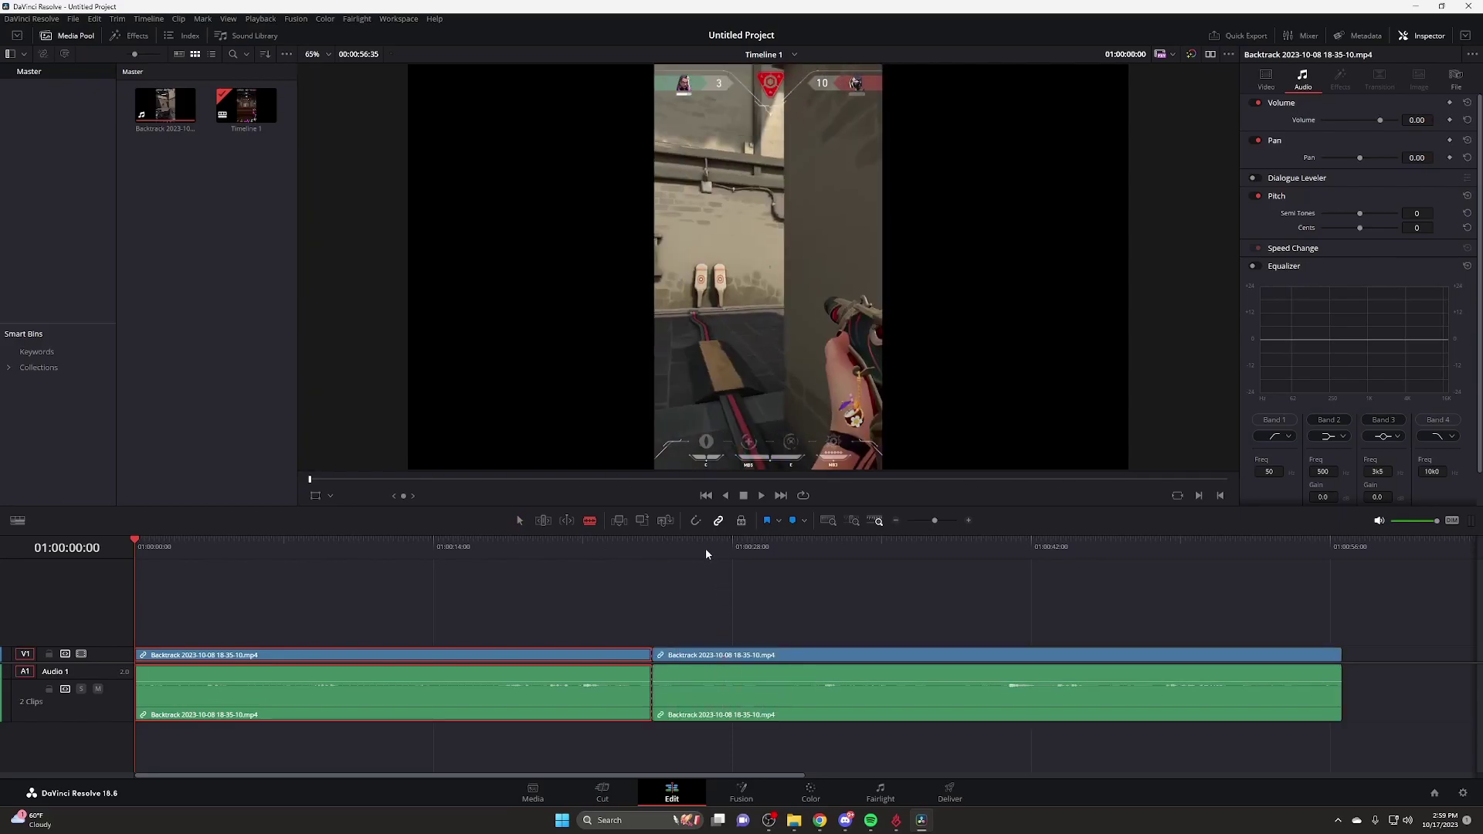
pyautogui.click(711, 695)
# Slide the right-hand piece left until it butts against the first clip with no gap.
pyautogui.click(522, 519)
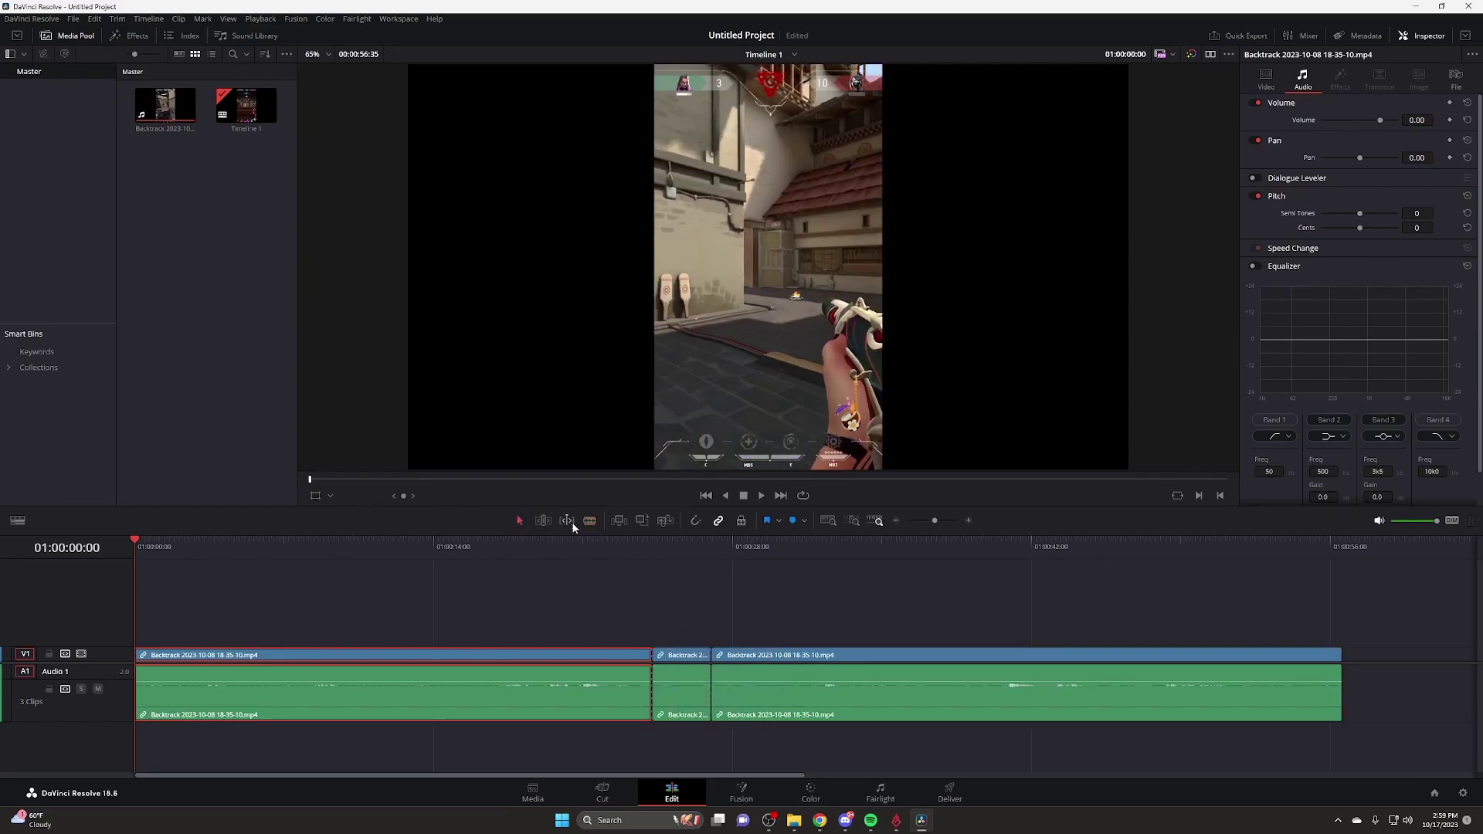
pyautogui.moveTo(787, 658); pyautogui.dragTo(893, 658)
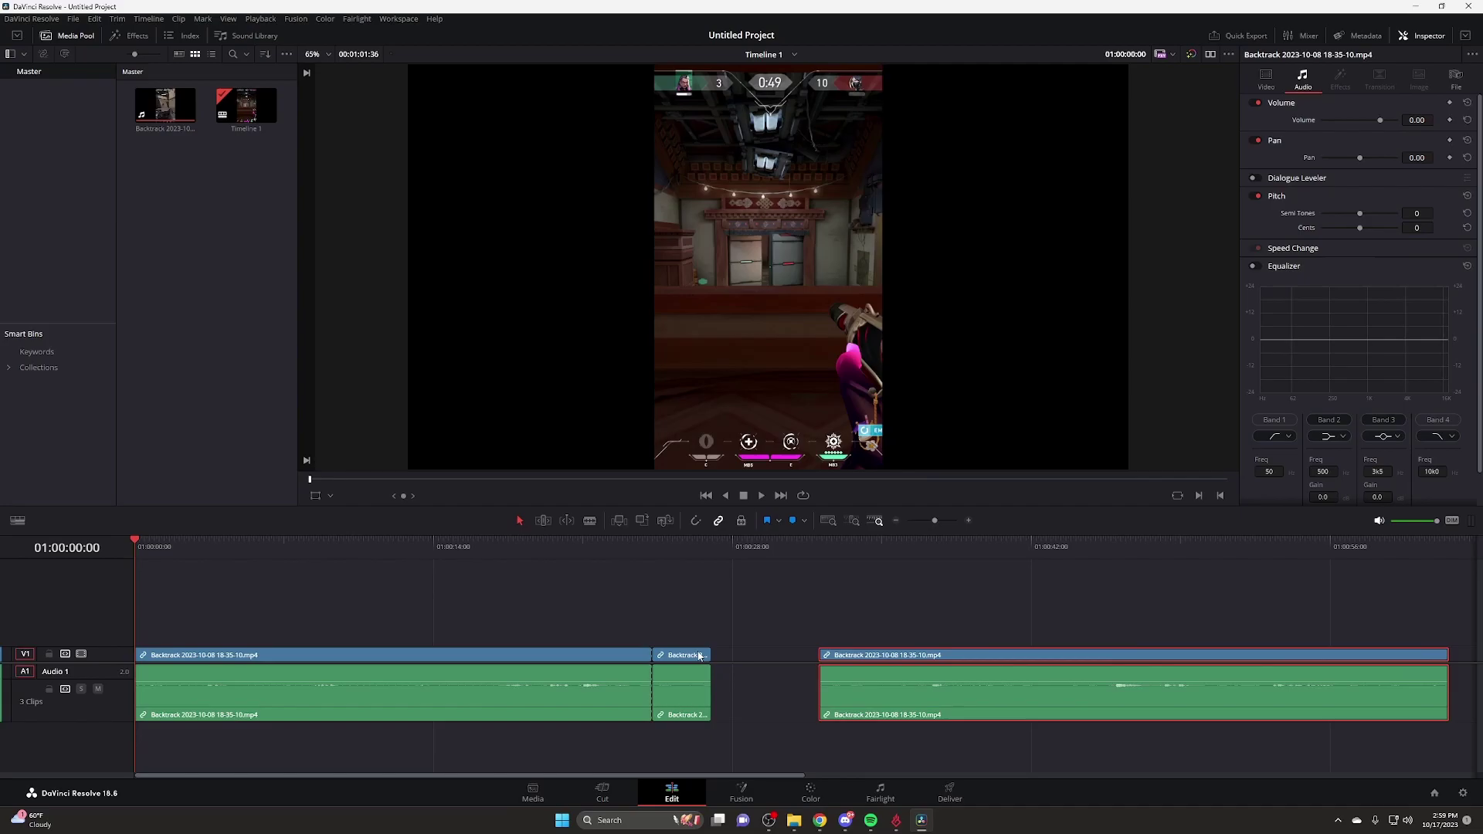
pyautogui.moveTo(686, 657); pyautogui.dragTo(722, 656)
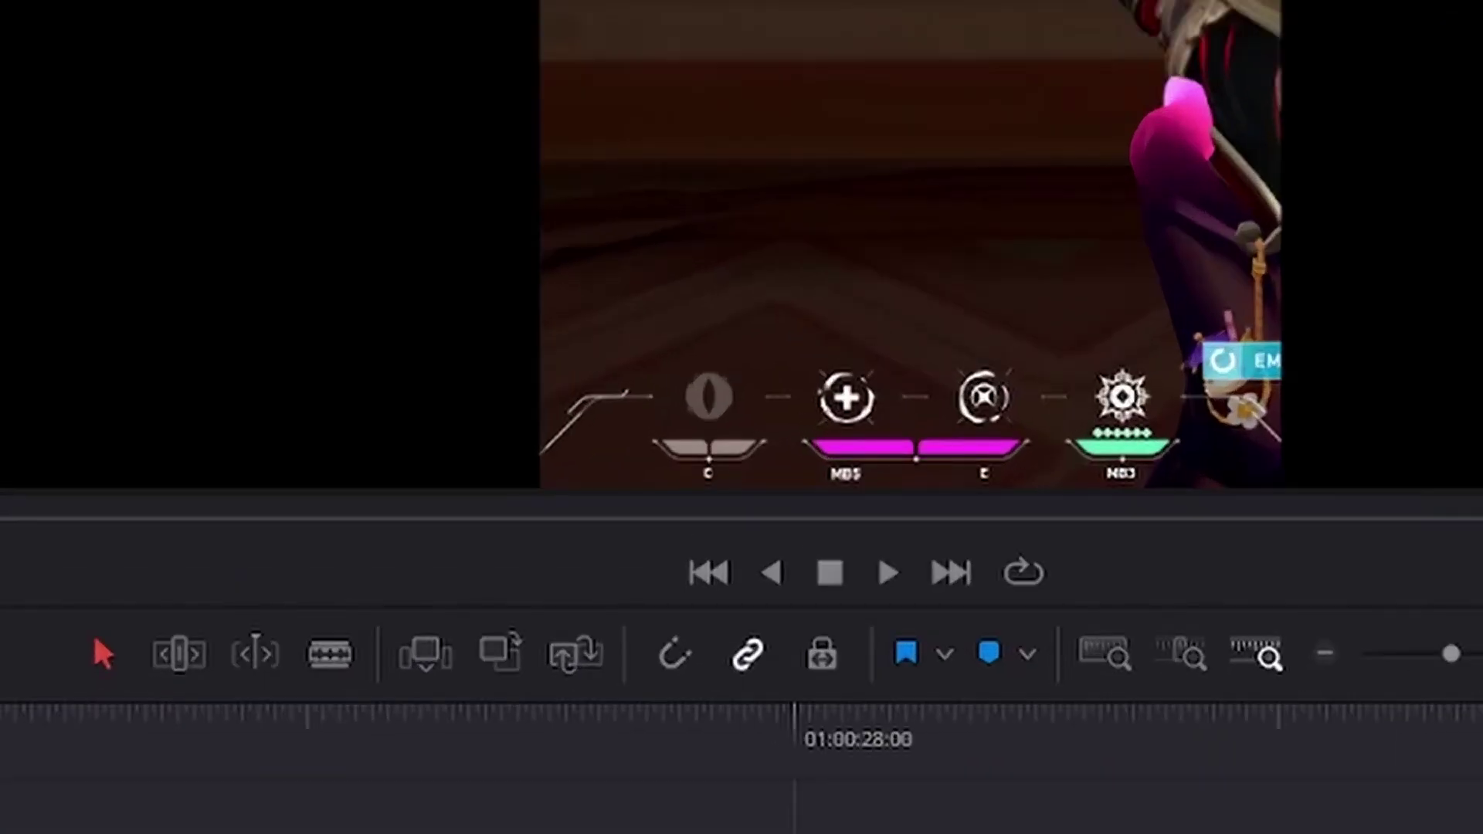
pyautogui.click(679, 659)
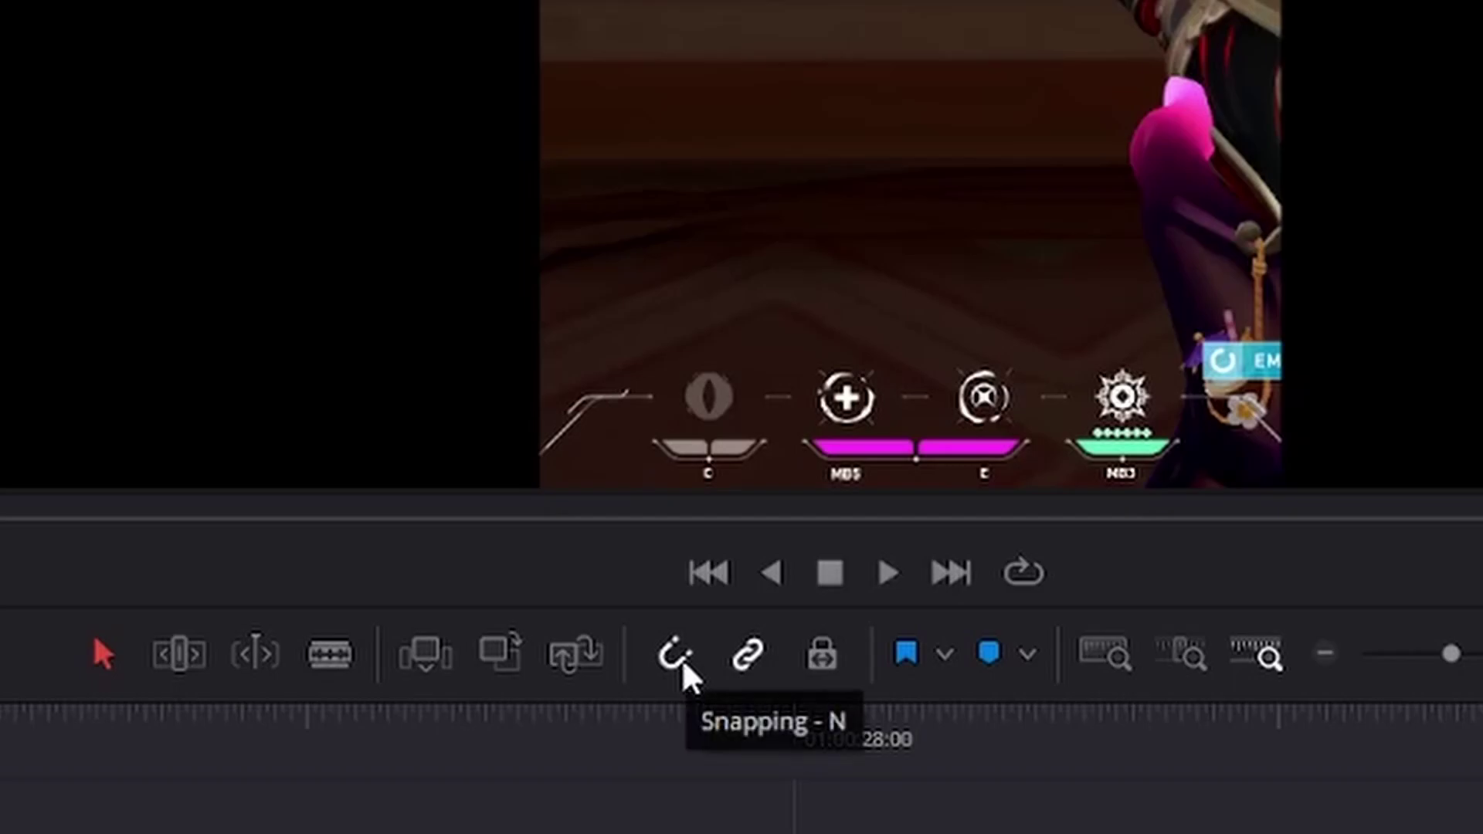
pyautogui.click(680, 658)
pyautogui.click(939, 651)
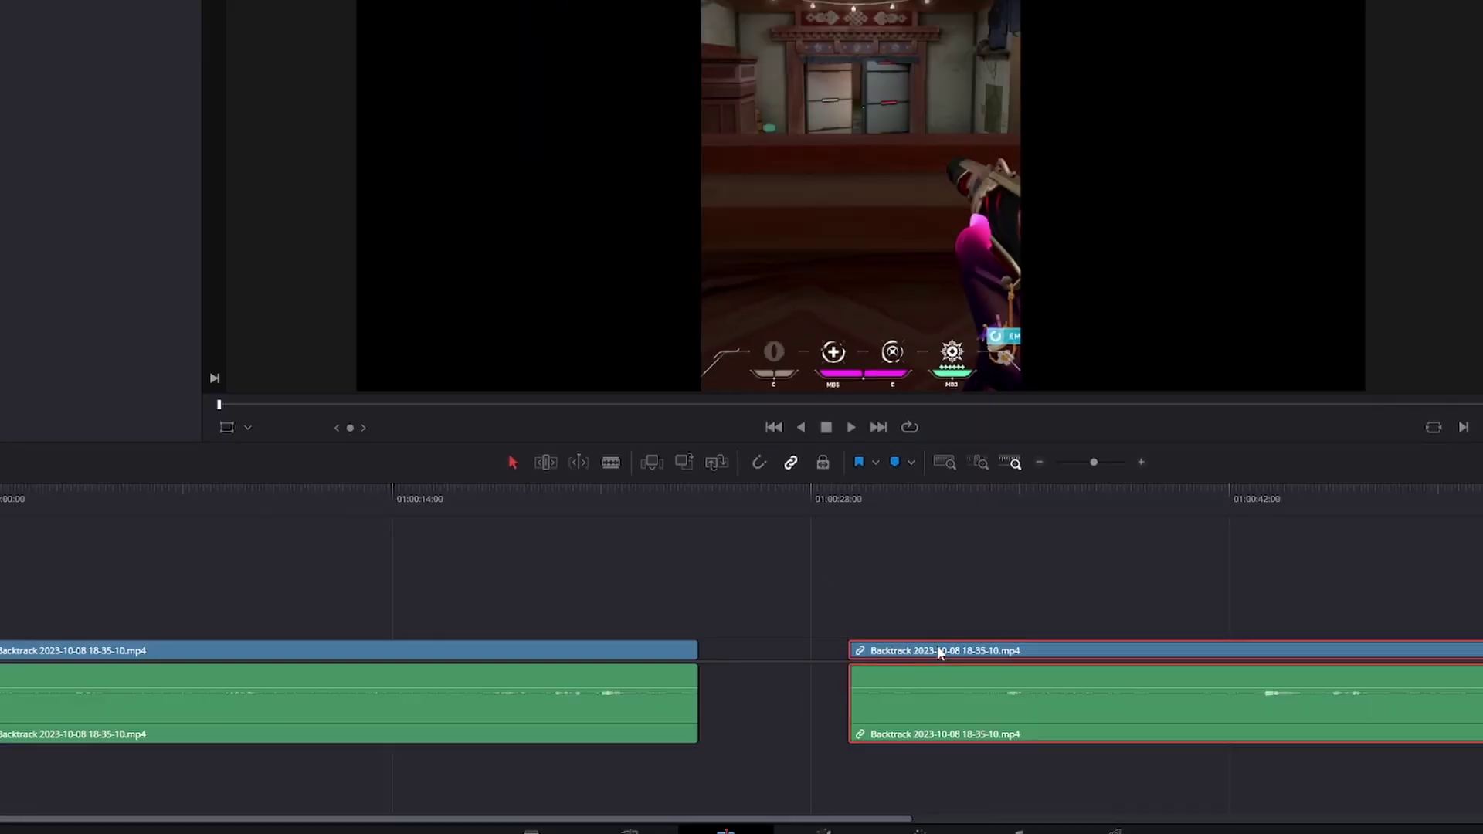
pyautogui.moveTo(938, 651); pyautogui.dragTo(821, 605)
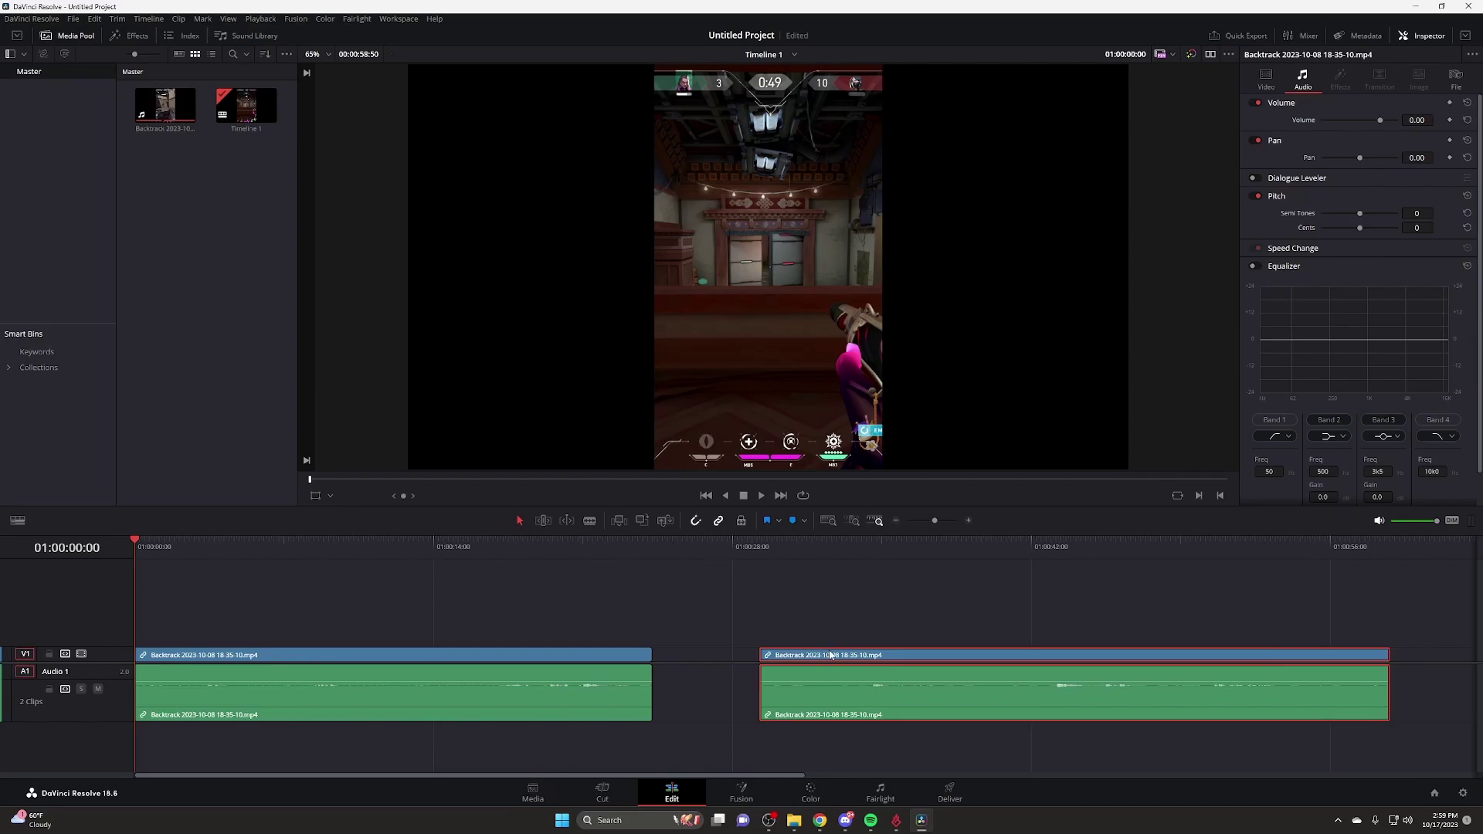
pyautogui.moveTo(830, 655); pyautogui.dragTo(720, 663)
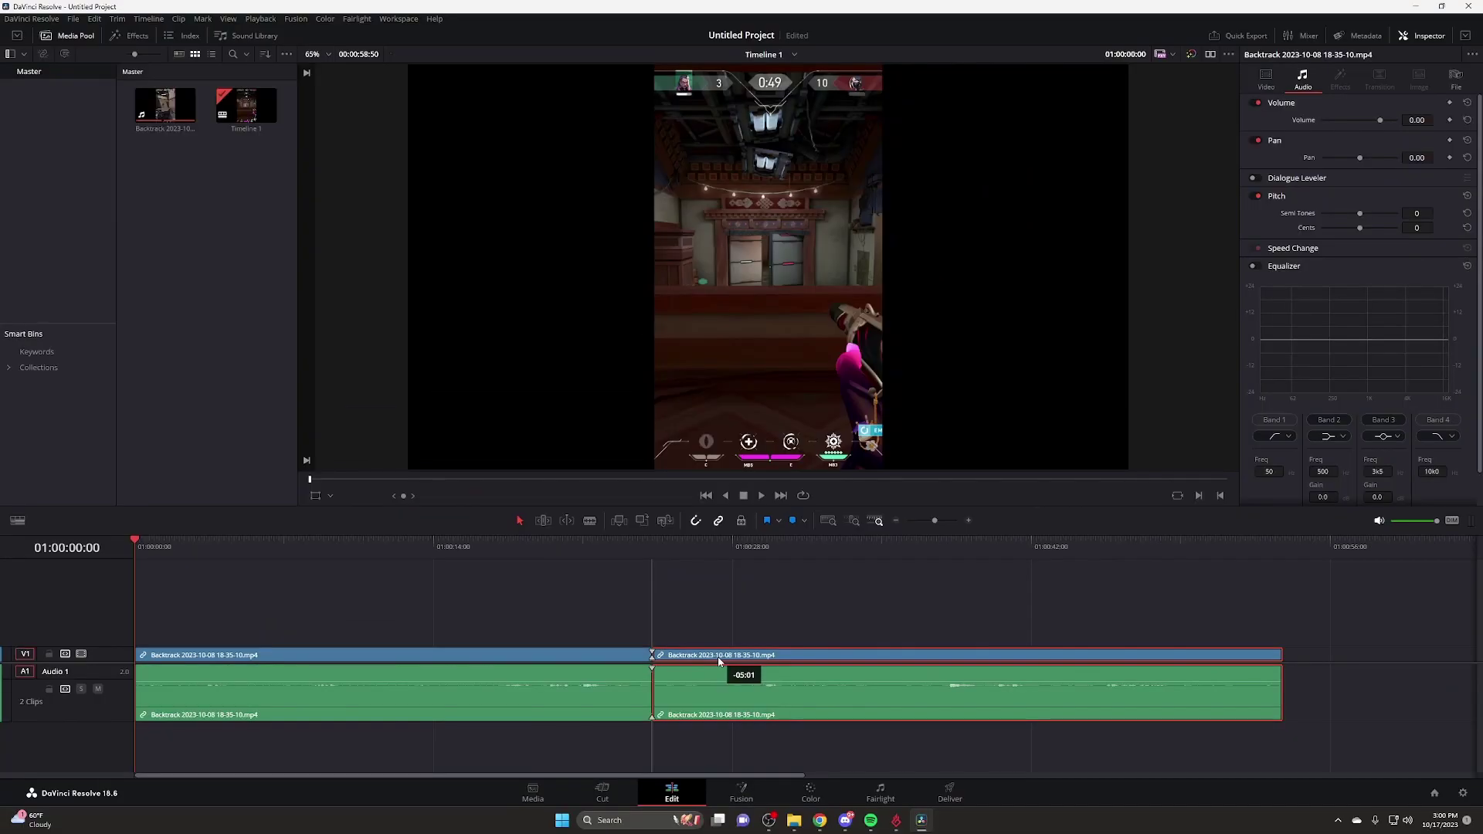
pyautogui.moveTo(717, 657); pyautogui.dragTo(717, 656)
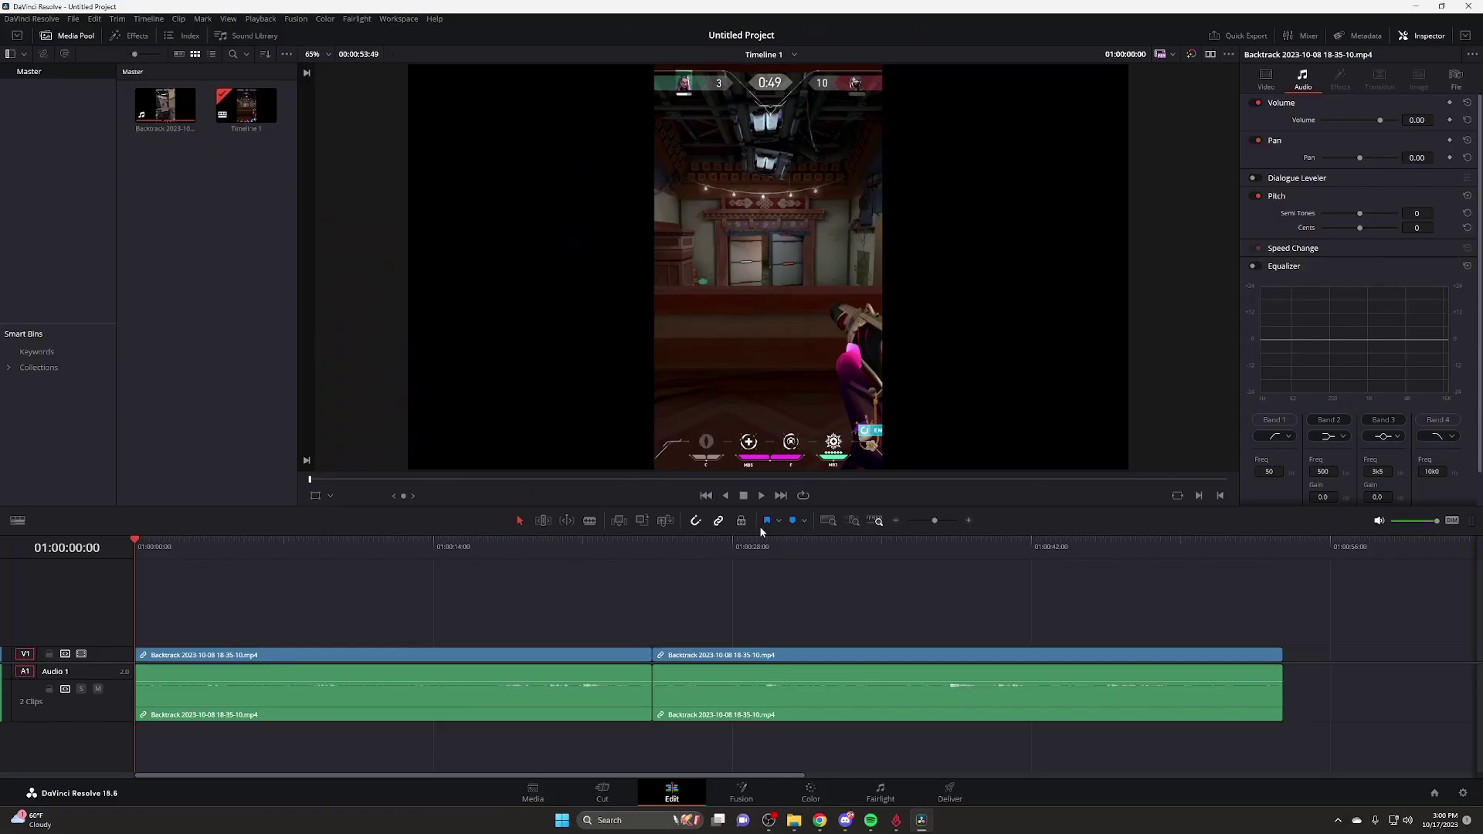
# Zoom the timeline to fit, scrub the playhead to 01:00:36, and play back the rejoined cut.
pyautogui.click(829, 521)
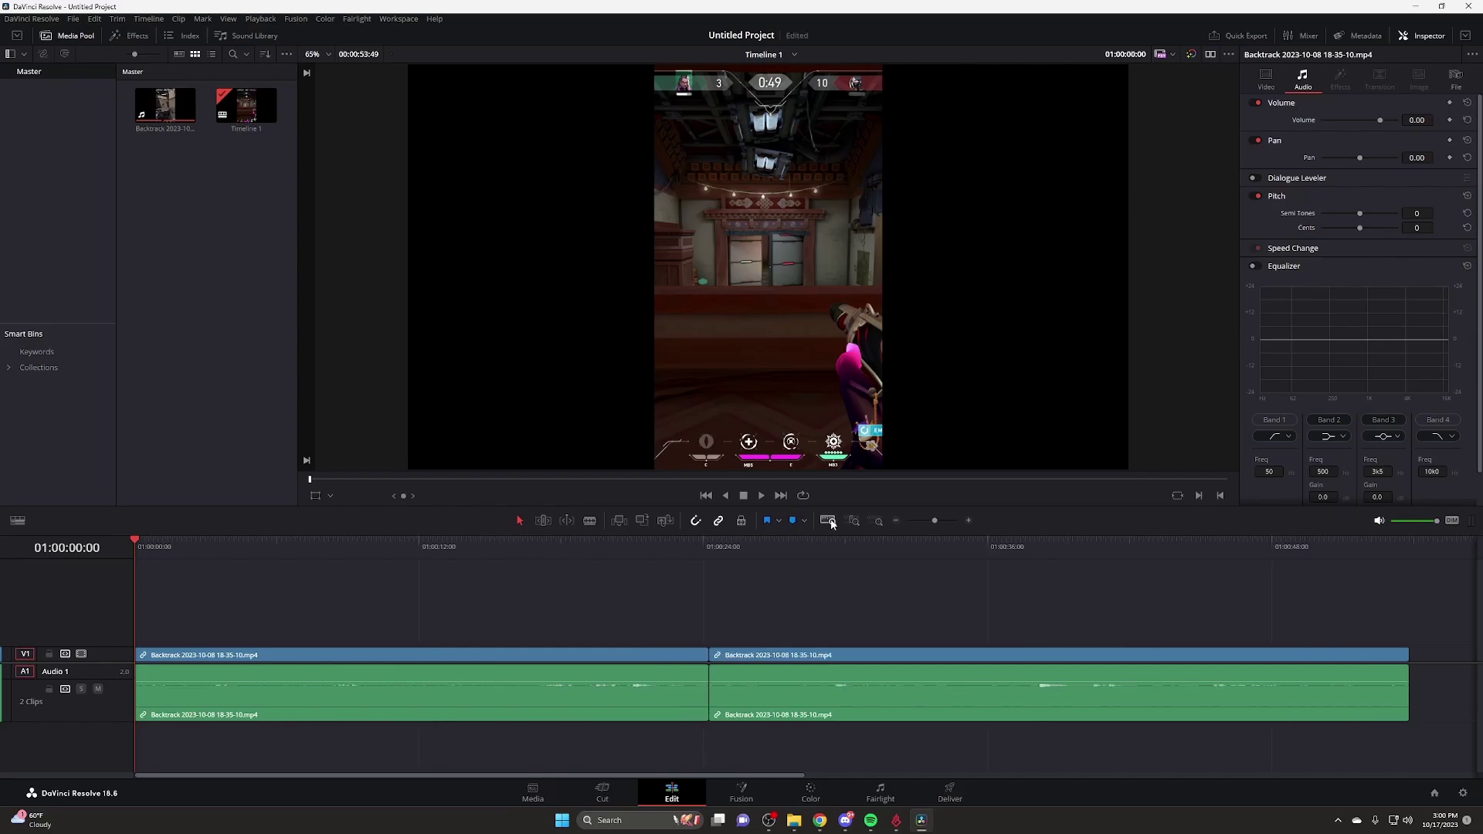
pyautogui.click(877, 522)
pyautogui.click(829, 522)
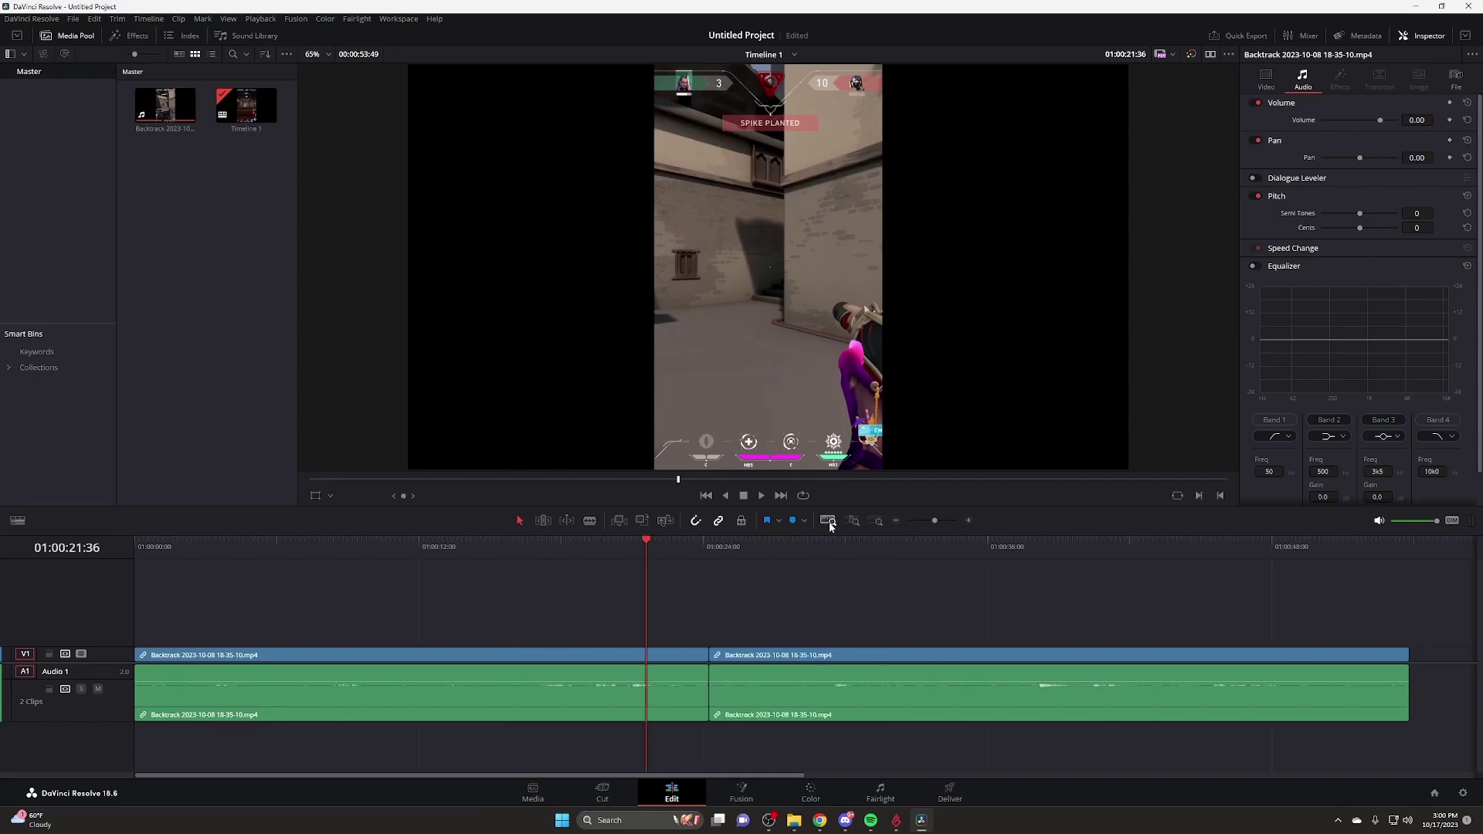
pyautogui.click(1105, 550)
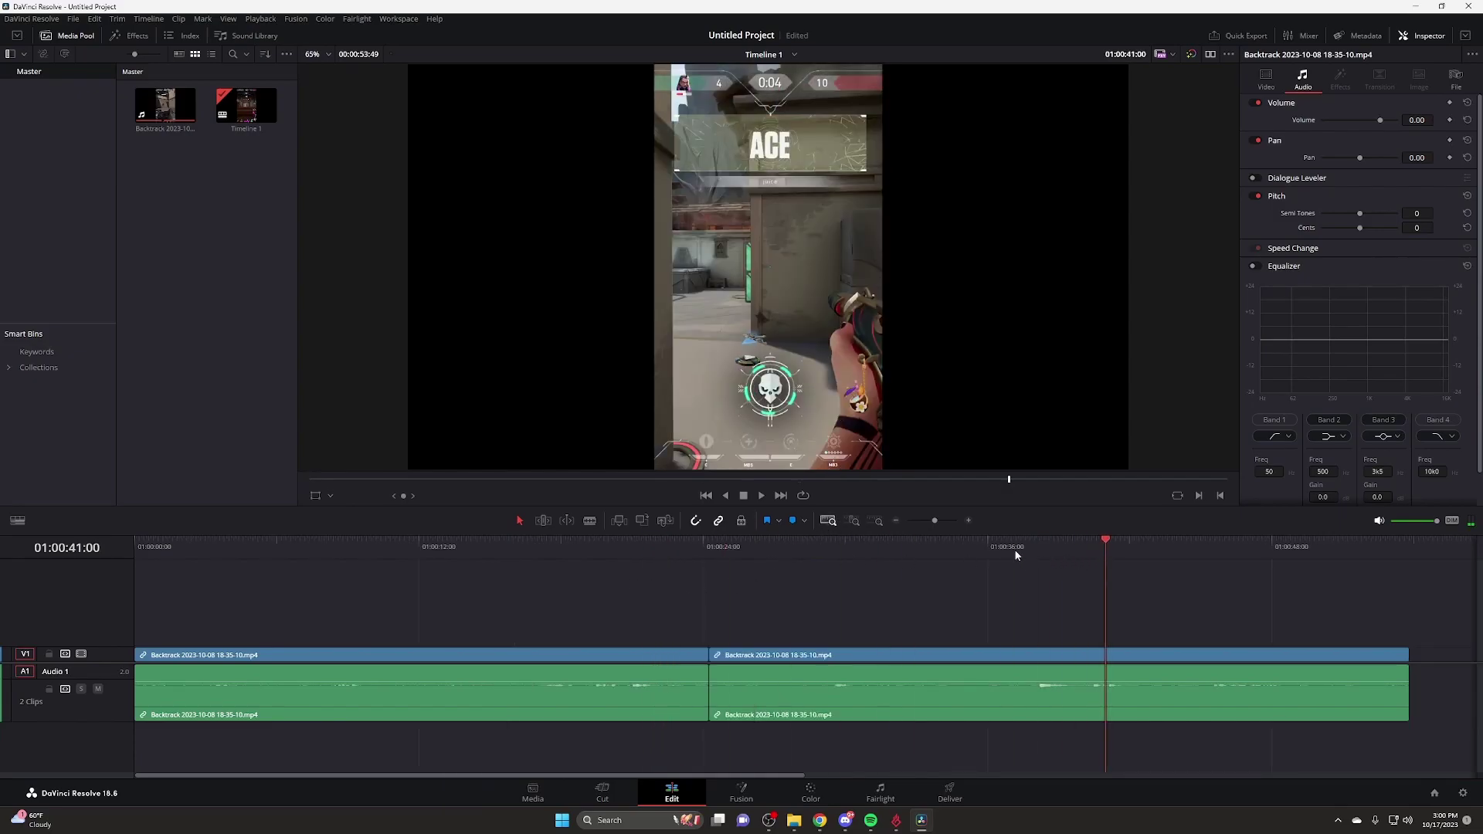
pyautogui.click(854, 522)
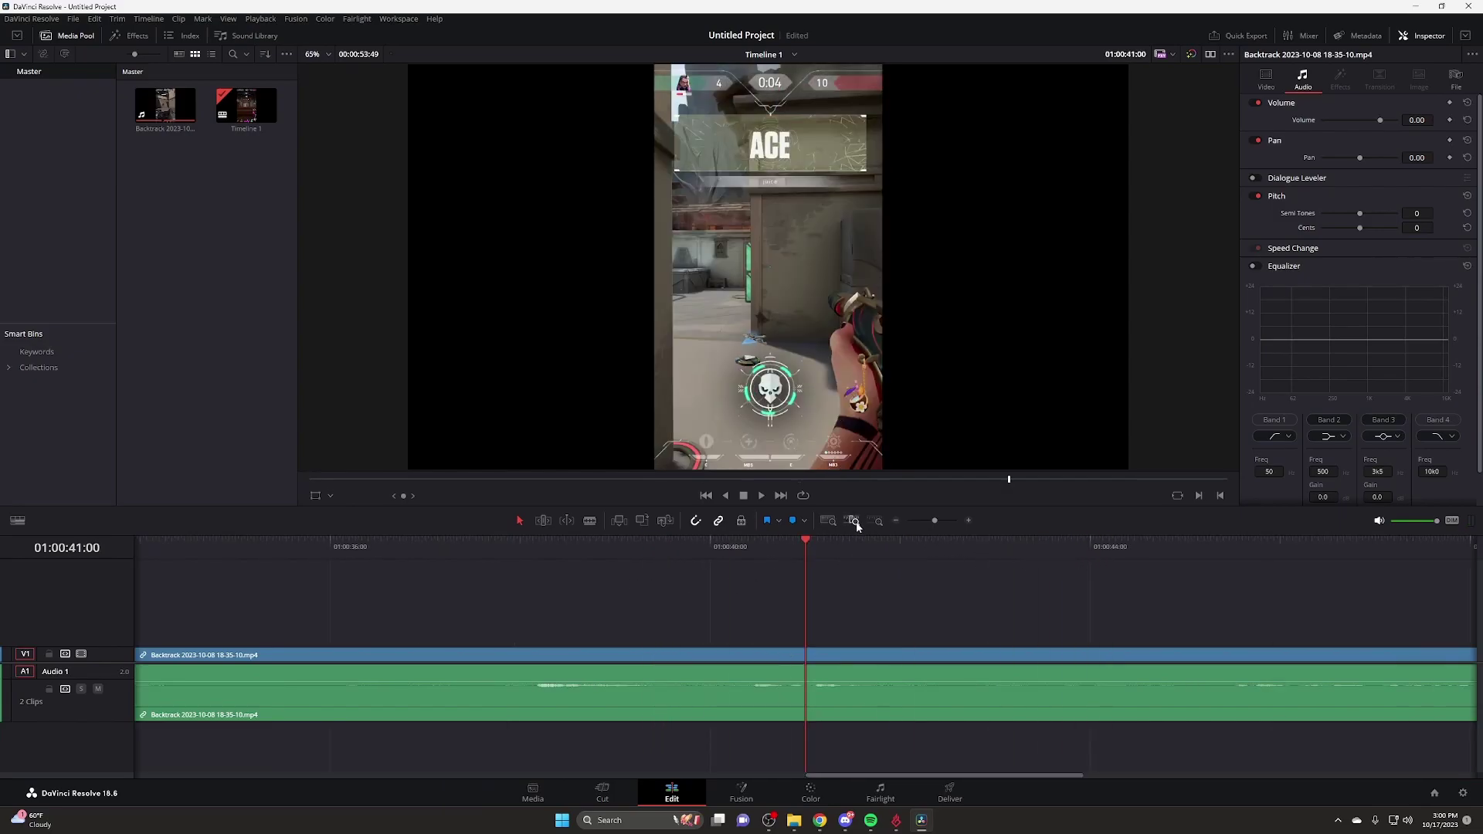
pyautogui.scroll(5, 878, 595)
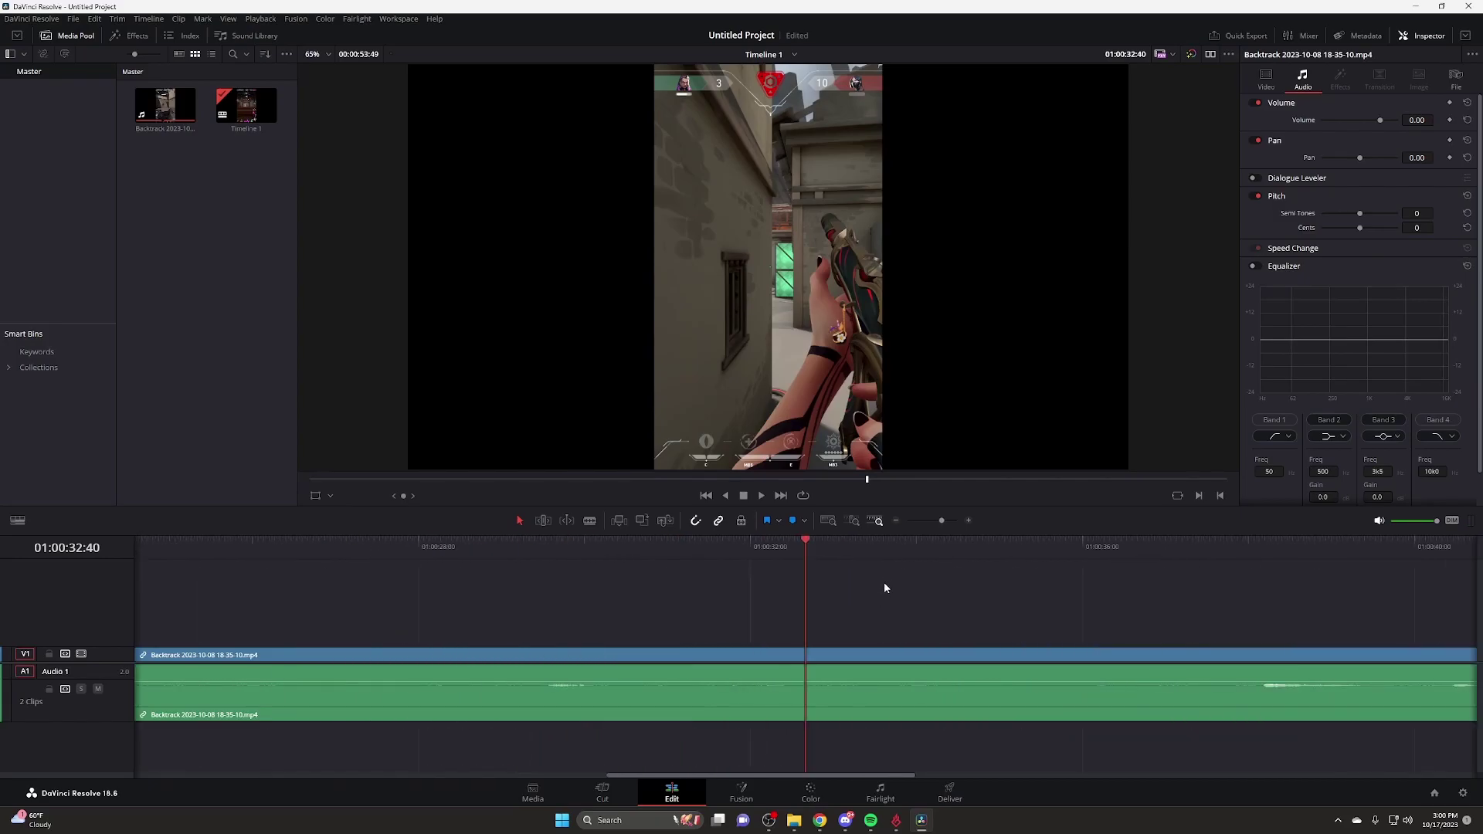
pyautogui.scroll(-5, 883, 582)
pyautogui.moveTo(930, 522)
pyautogui.mouseDown()
pyautogui.moveTo(910, 521)
pyautogui.moveTo(934, 522)
pyautogui.mouseUp()
pyautogui.moveTo(755, 540); pyautogui.dragTo(990, 547)
pyautogui.press('space')
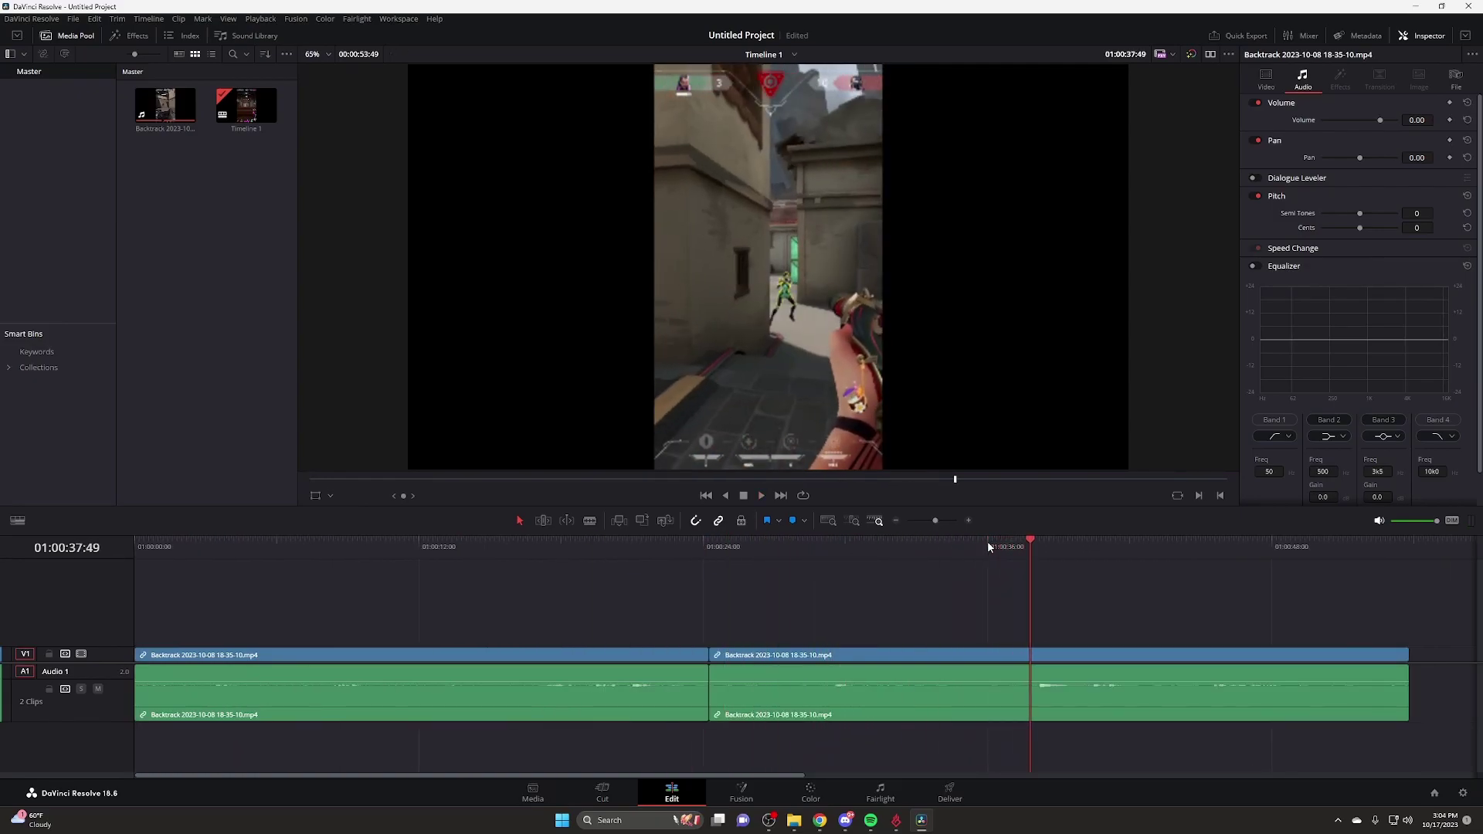
# Lower the timeline proxy resolution to Quarter, then switch to the Fusion page.
pyautogui.click(260, 18)
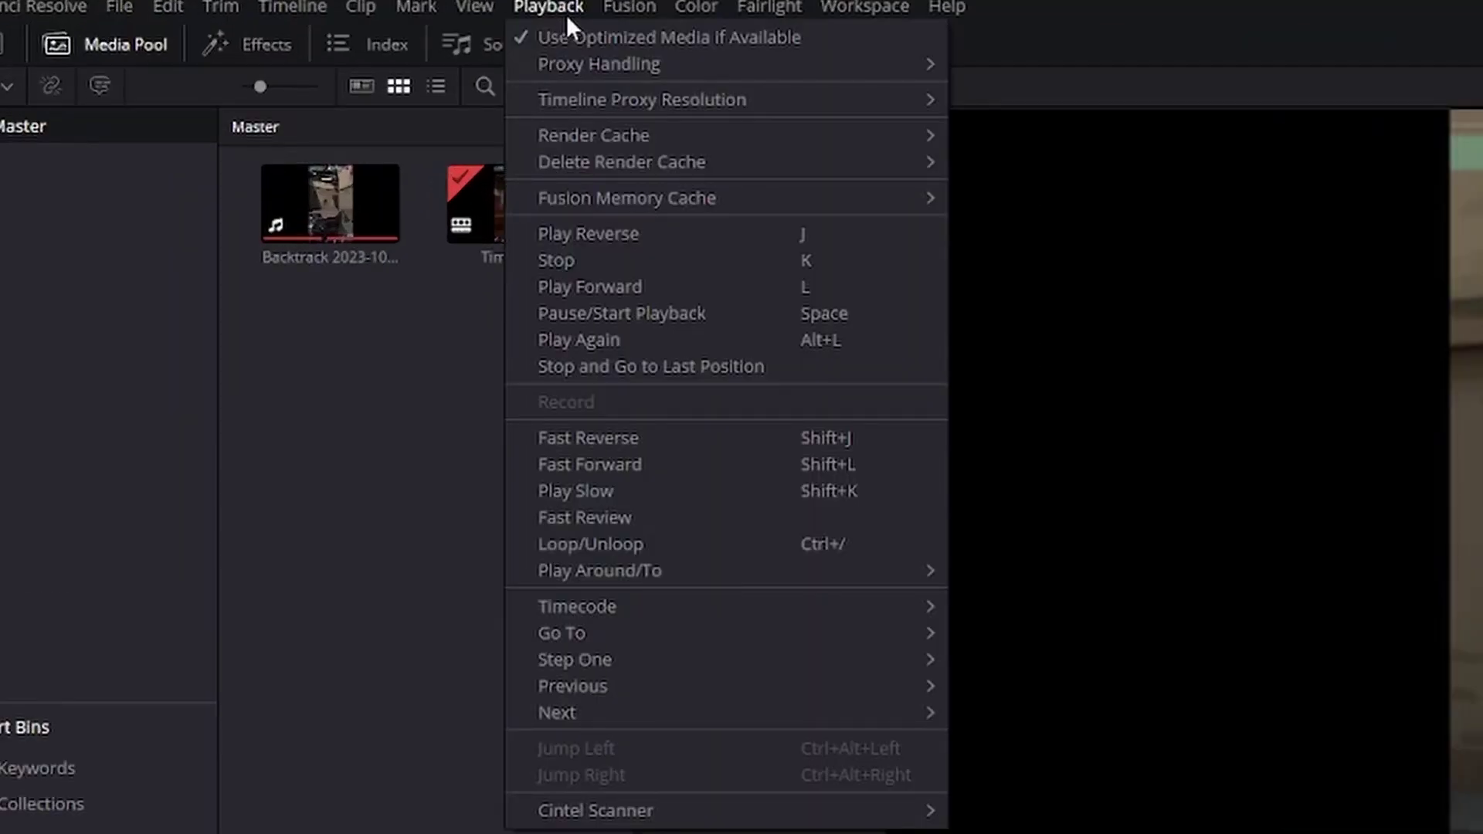
pyautogui.moveTo(847, 99)
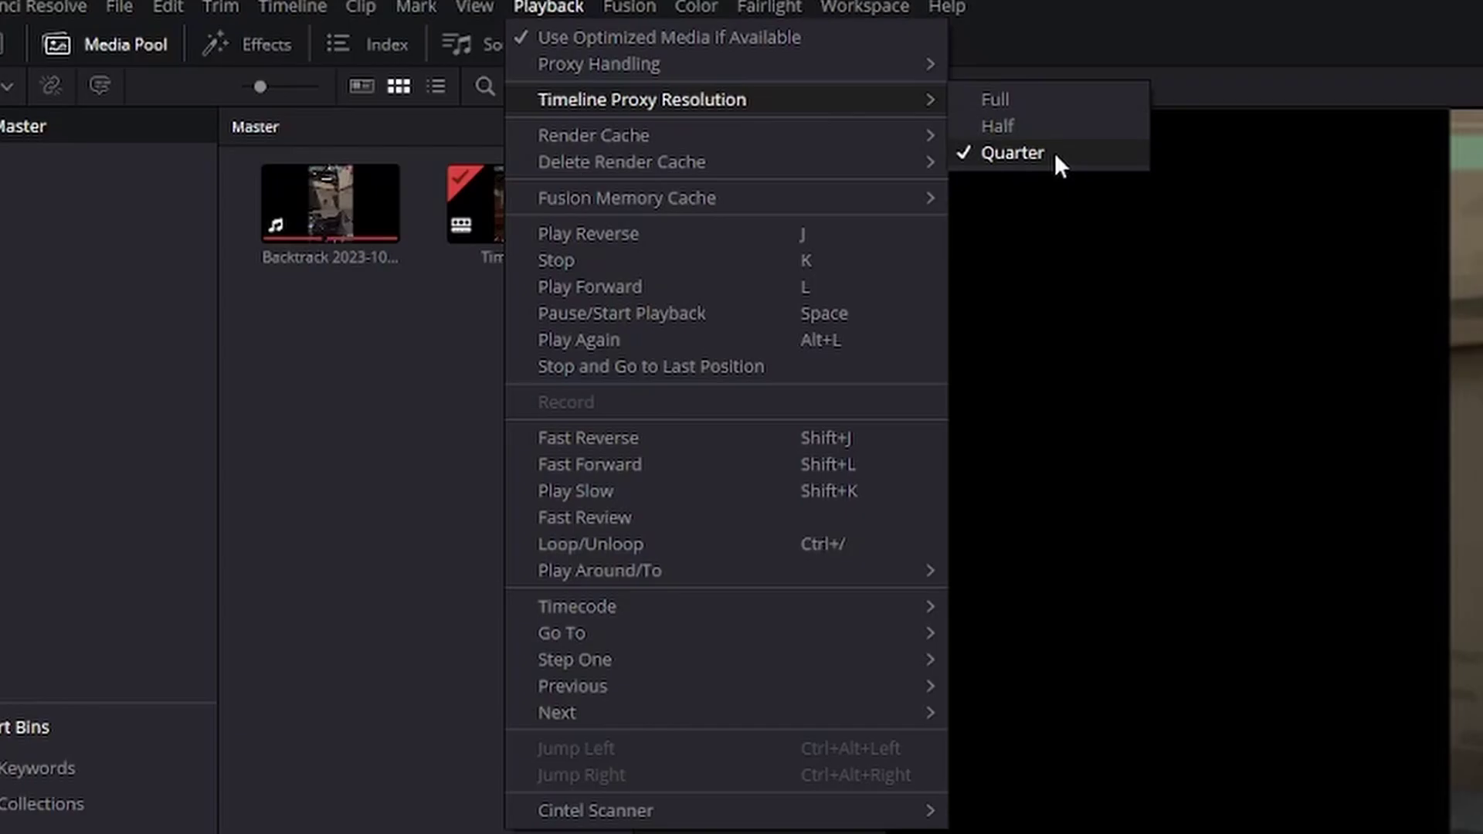
pyautogui.click(1012, 152)
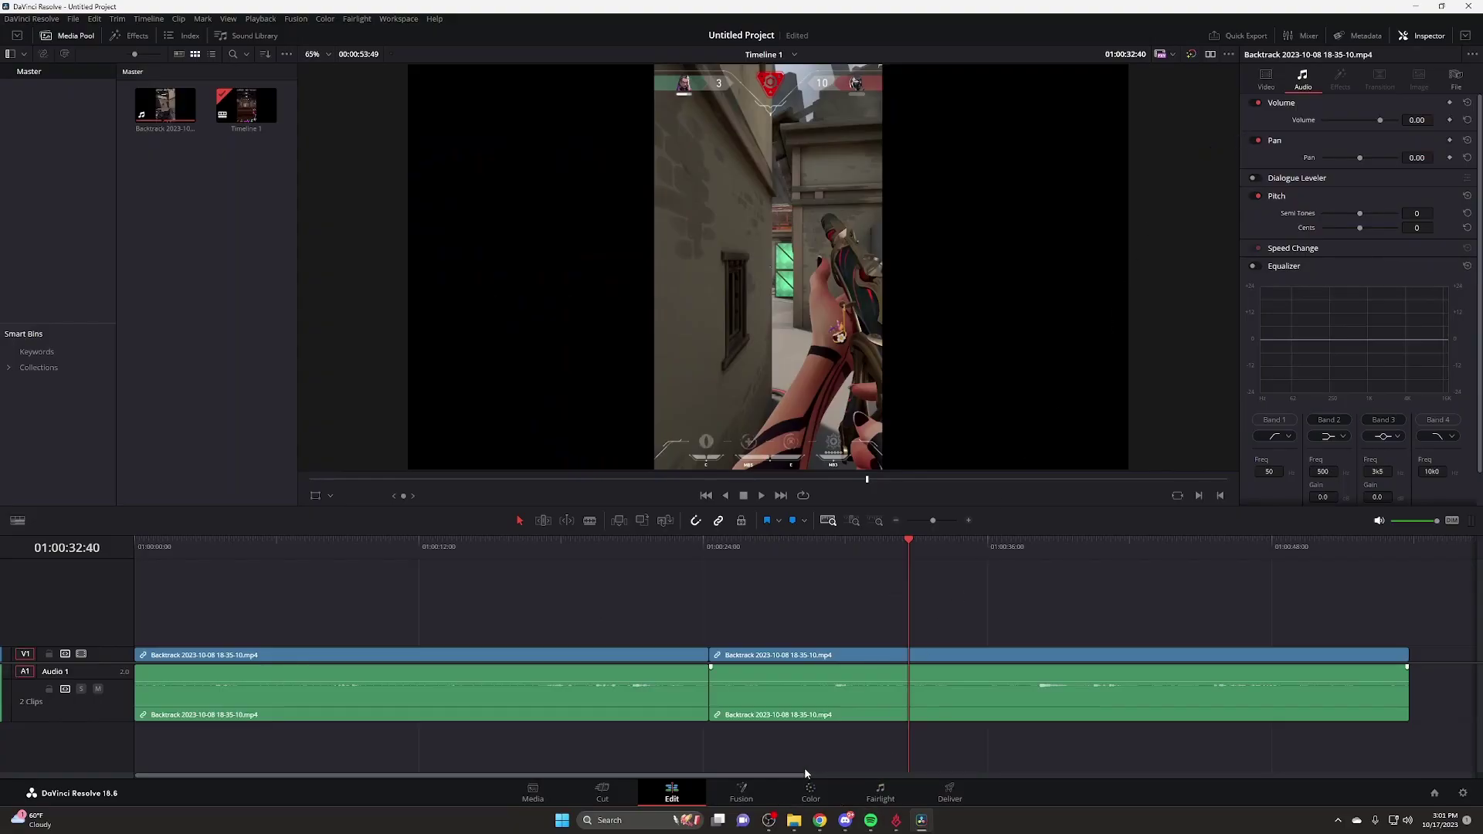
pyautogui.click(742, 793)
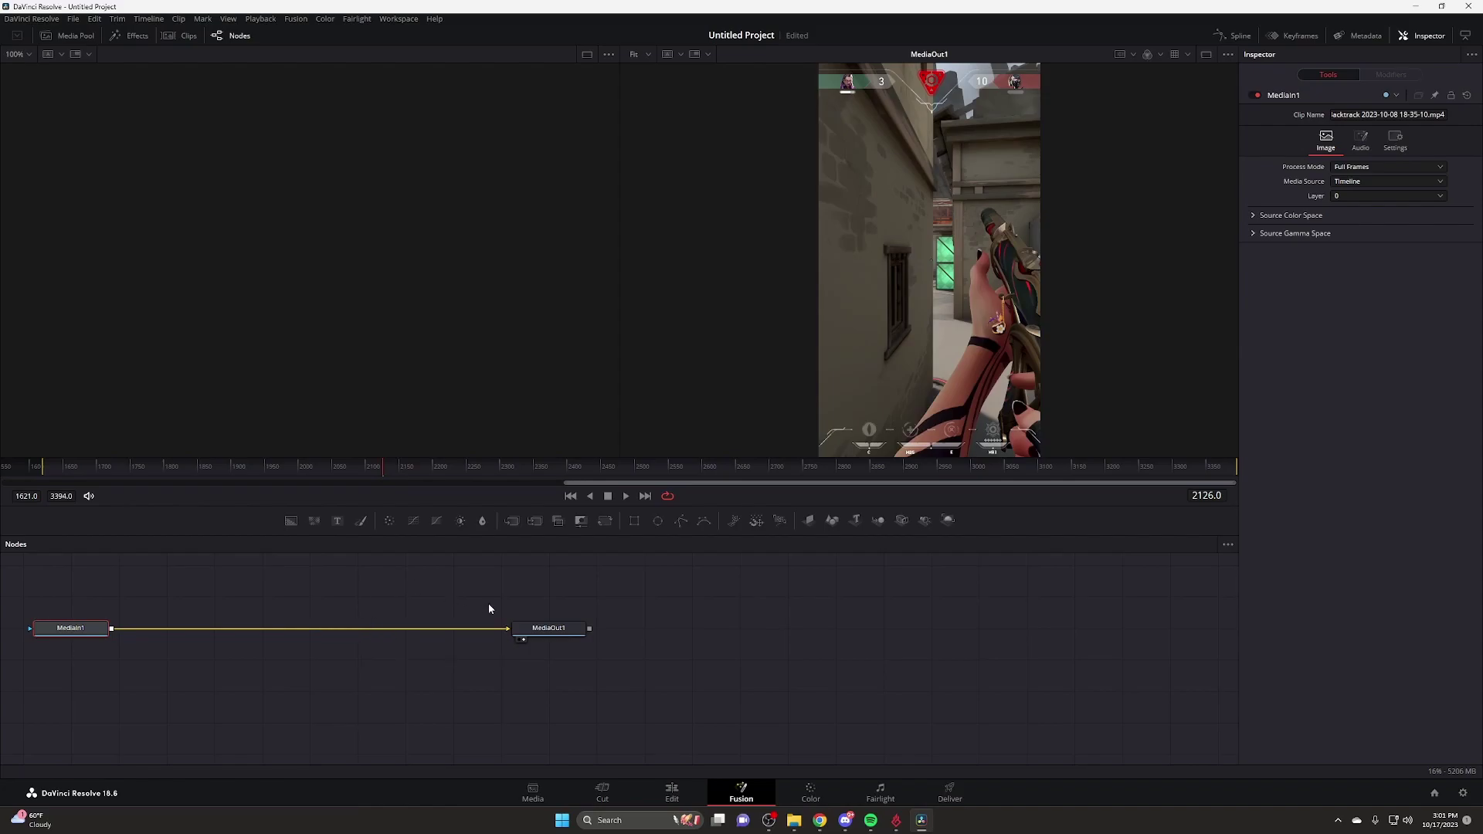
# View the Color page, then move on to the Fairlight audio page.
pyautogui.click(814, 803)
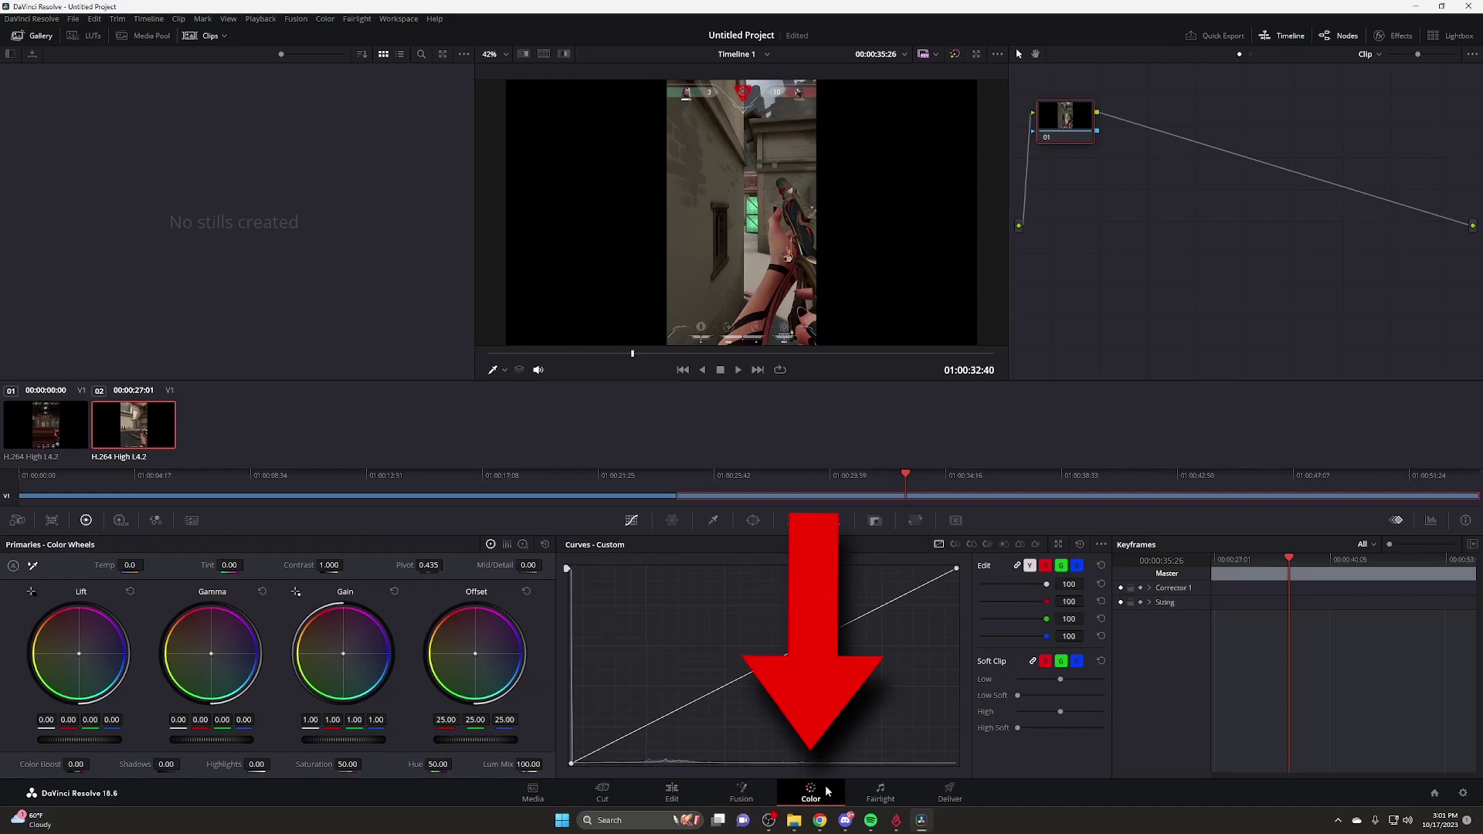
pyautogui.click(881, 792)
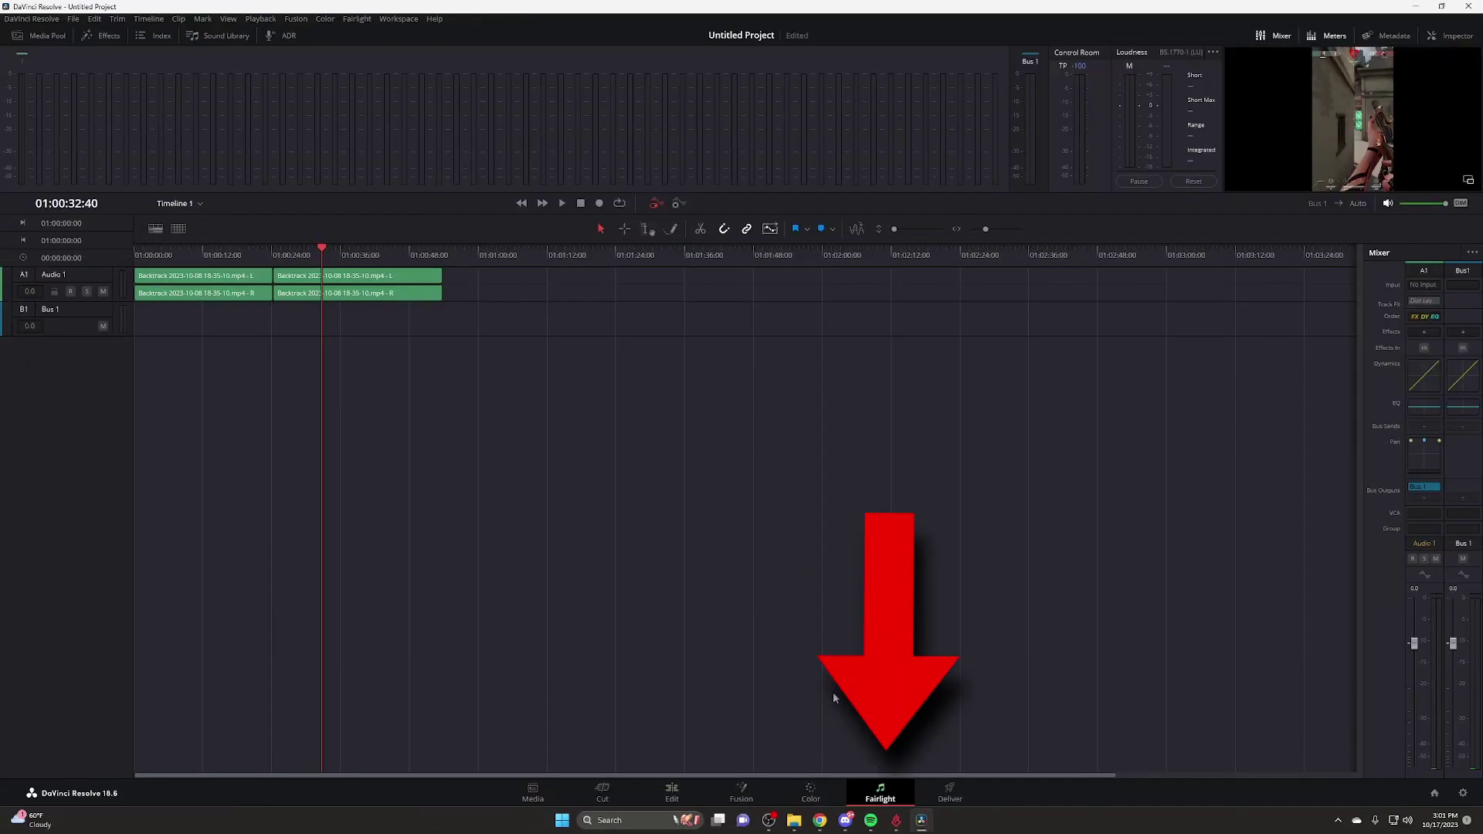